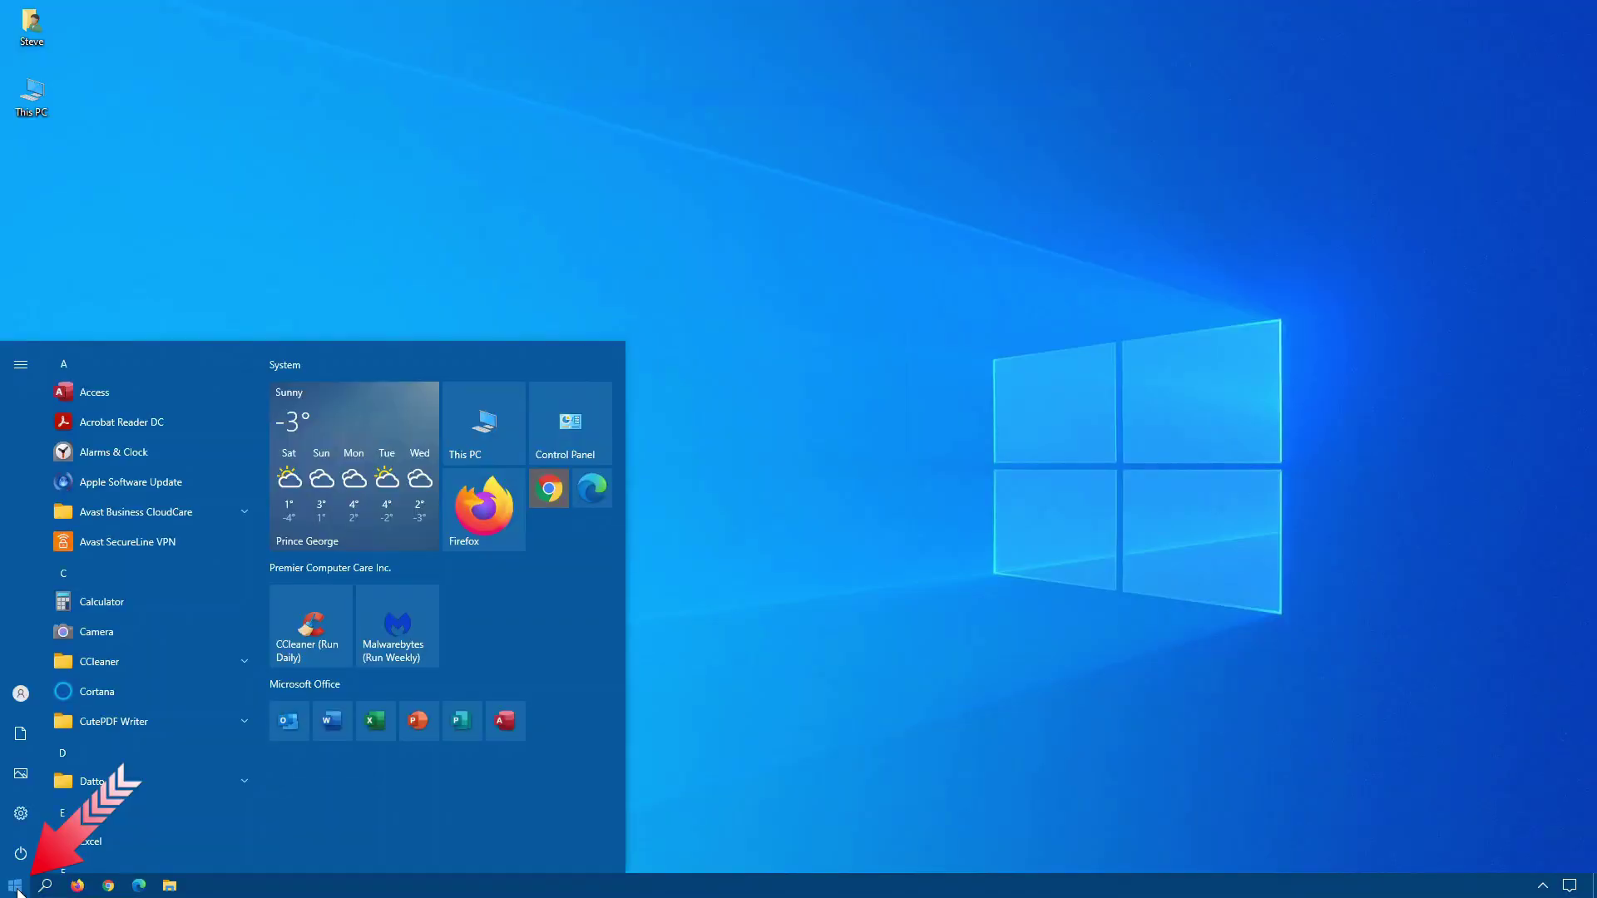
Find Control Panel through the Start menu search and open it.
left_click(20, 854)
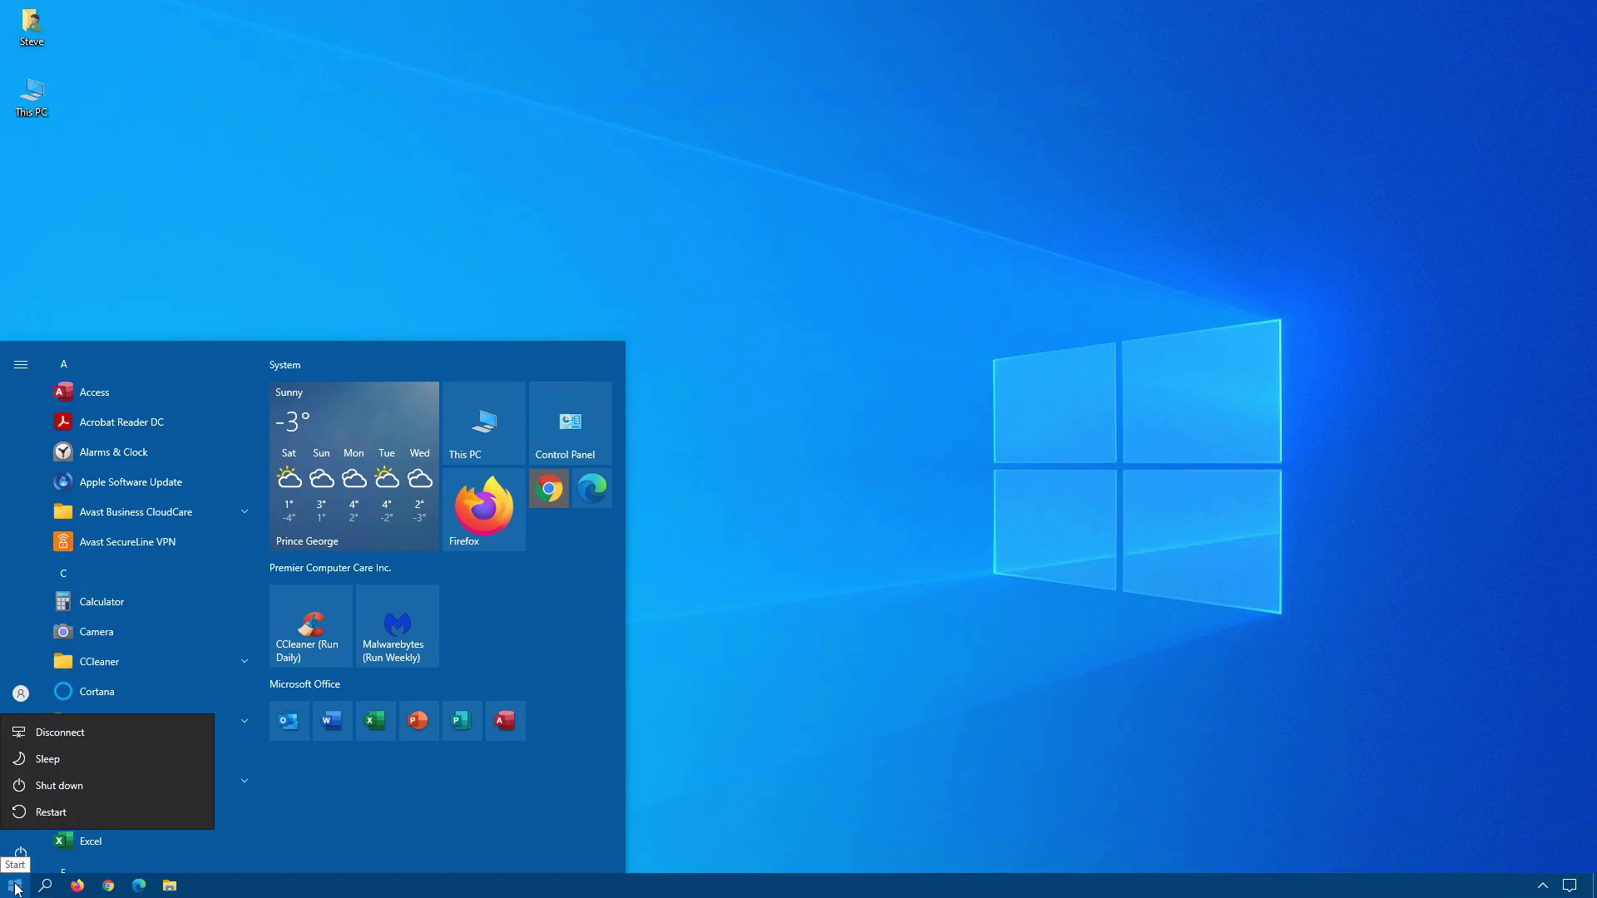
left_click(15, 889)
left_click(15, 889)
left_click(15, 888)
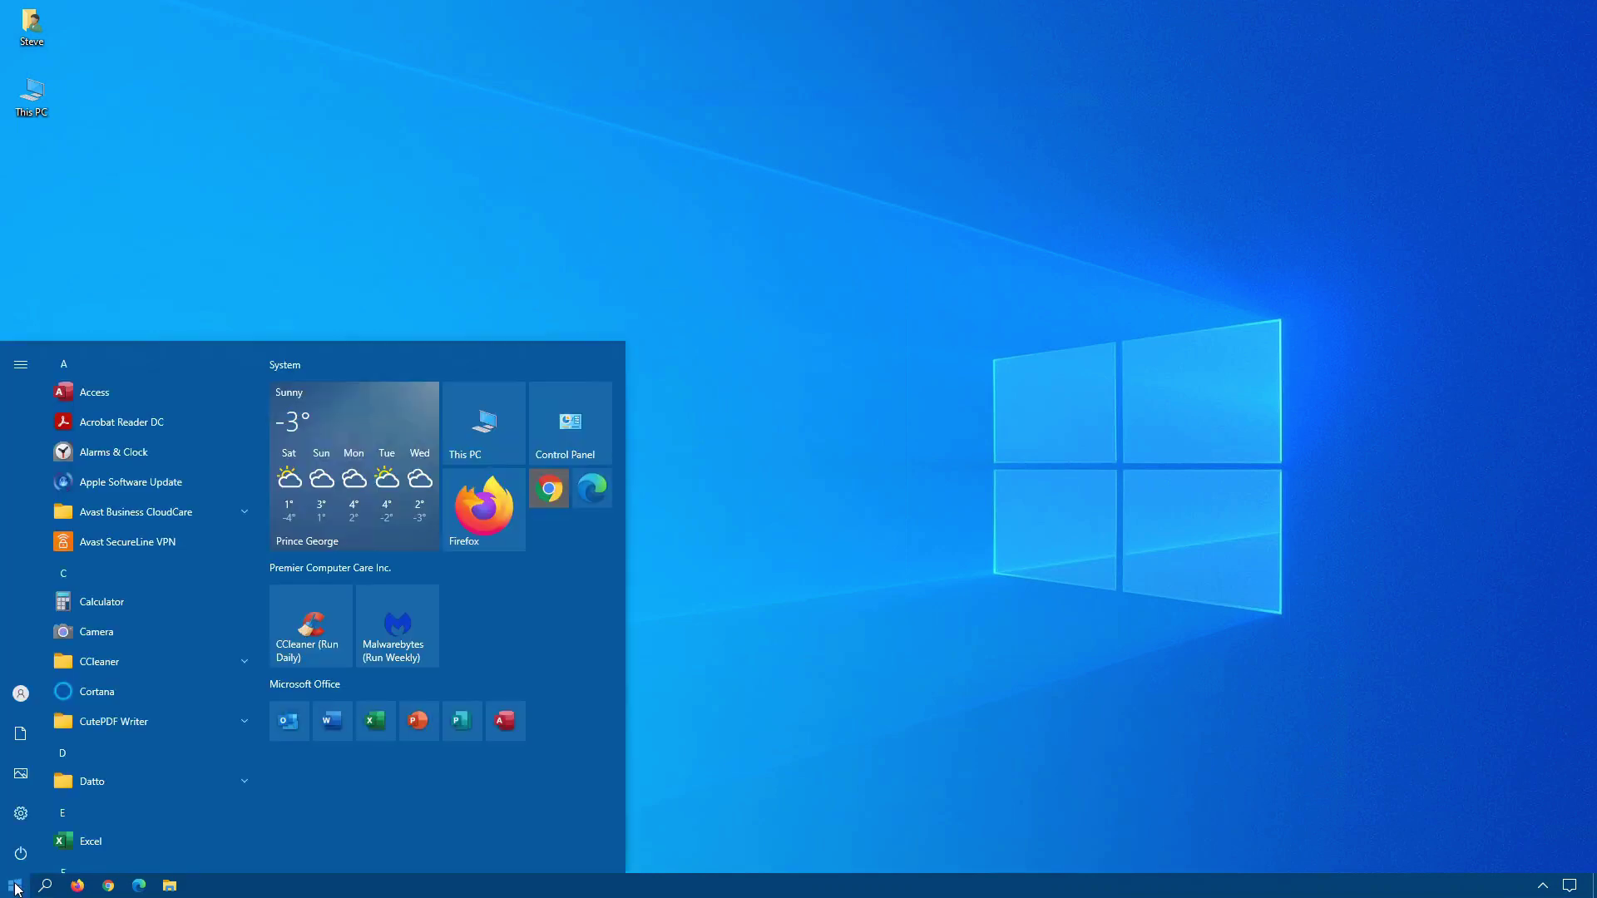
type("com")
key("BackSpace")
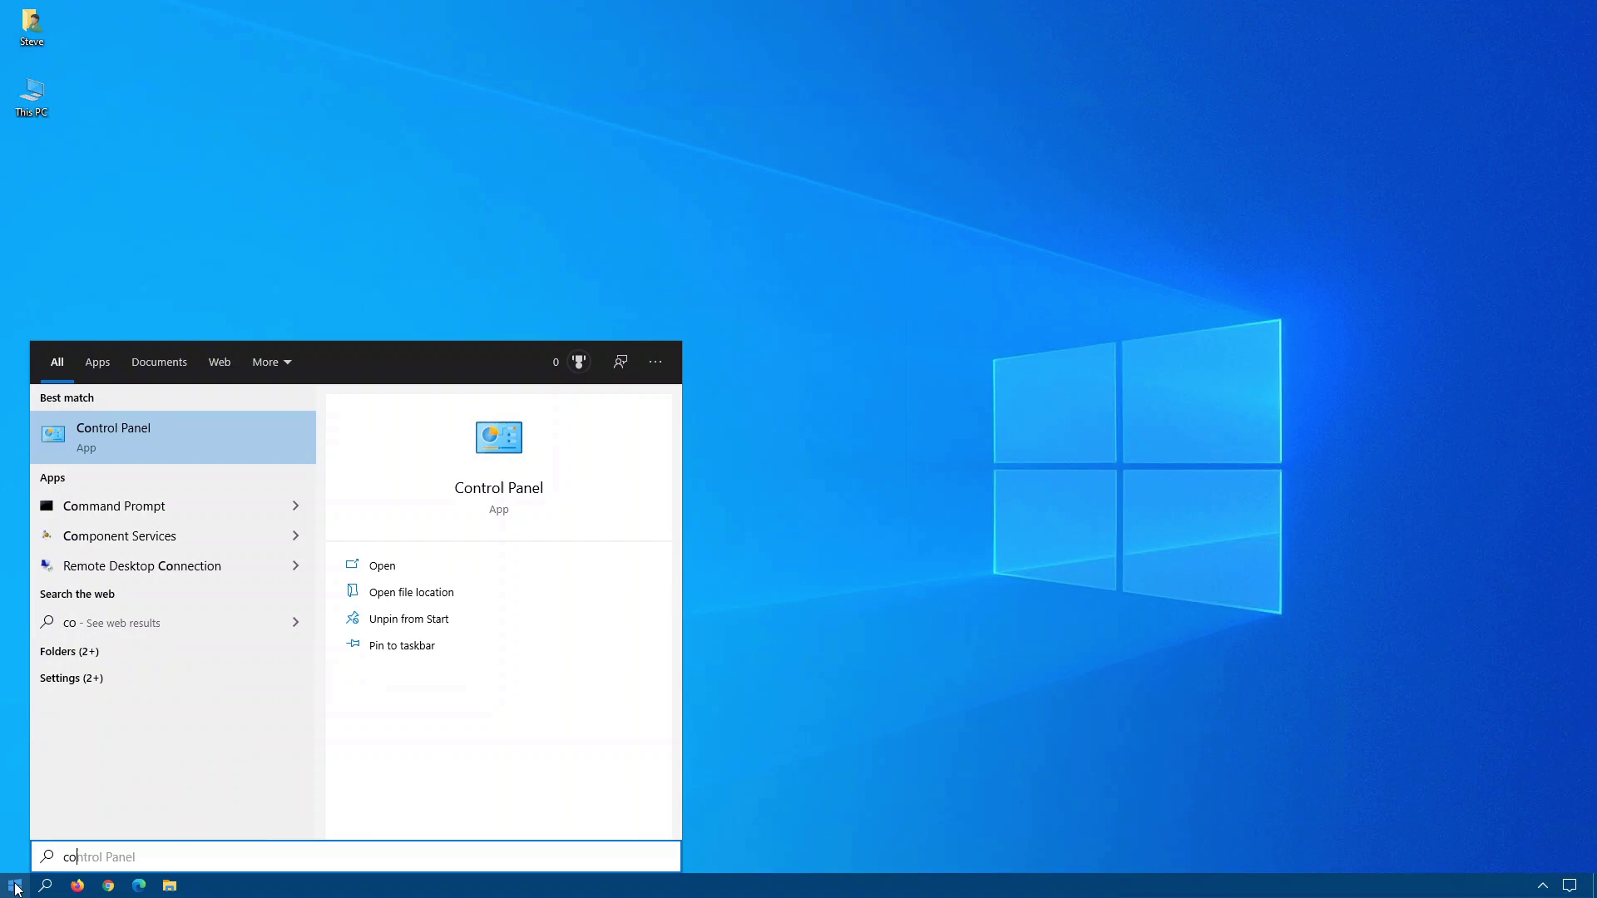
type("n")
left_click(153, 455)
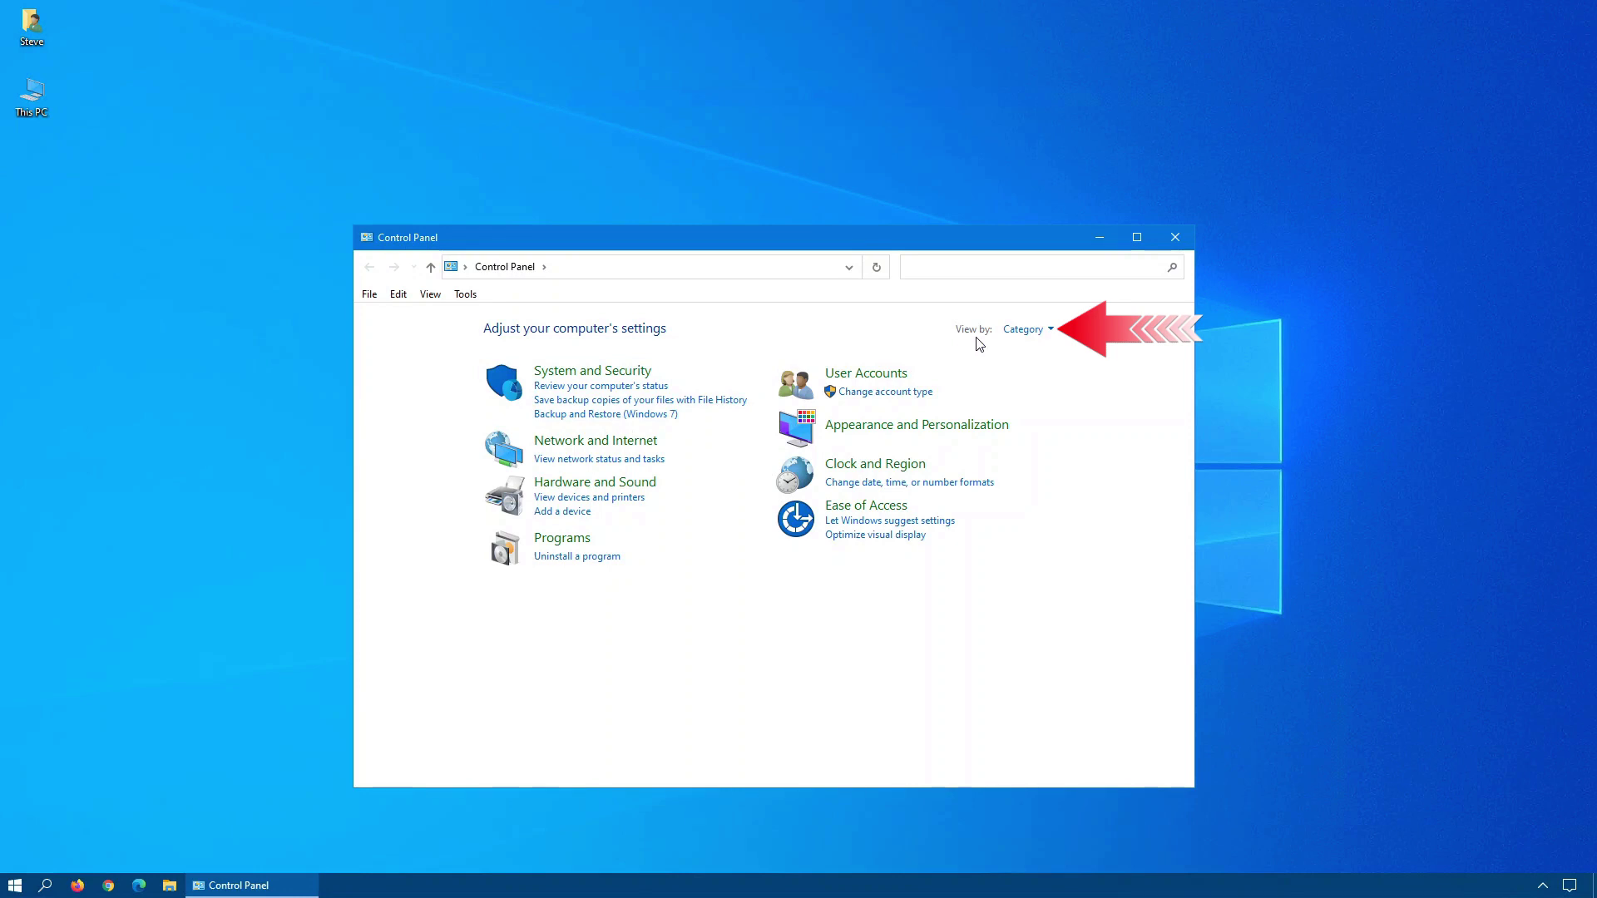
Switch Control Panel's View by to Small icons and open Power Options.
left_click(1034, 331)
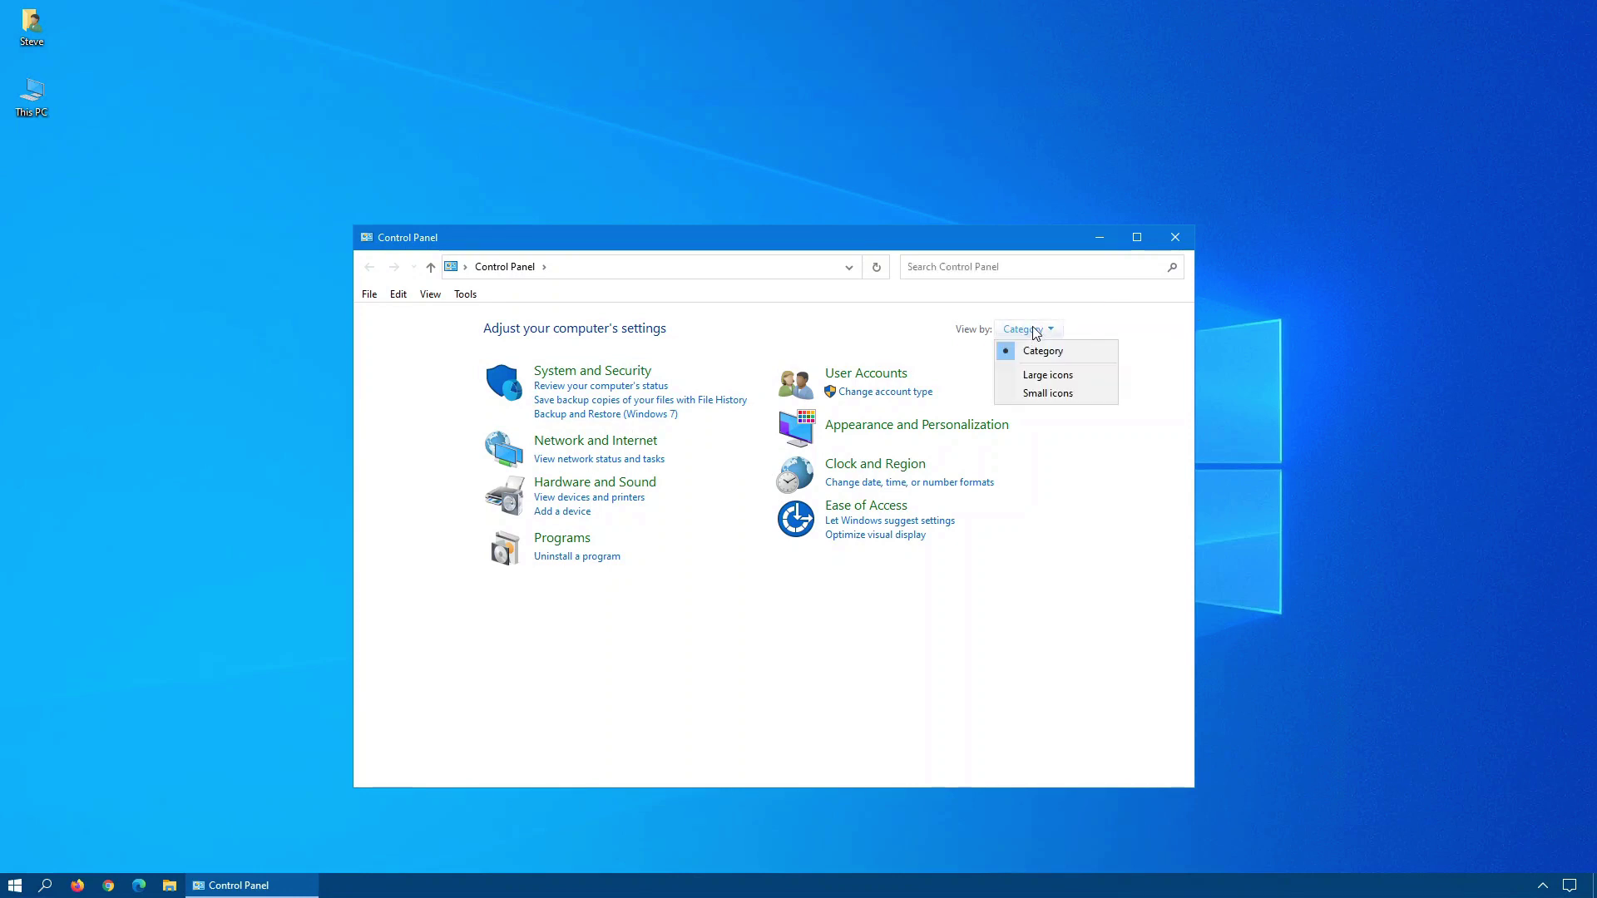
left_click(1038, 397)
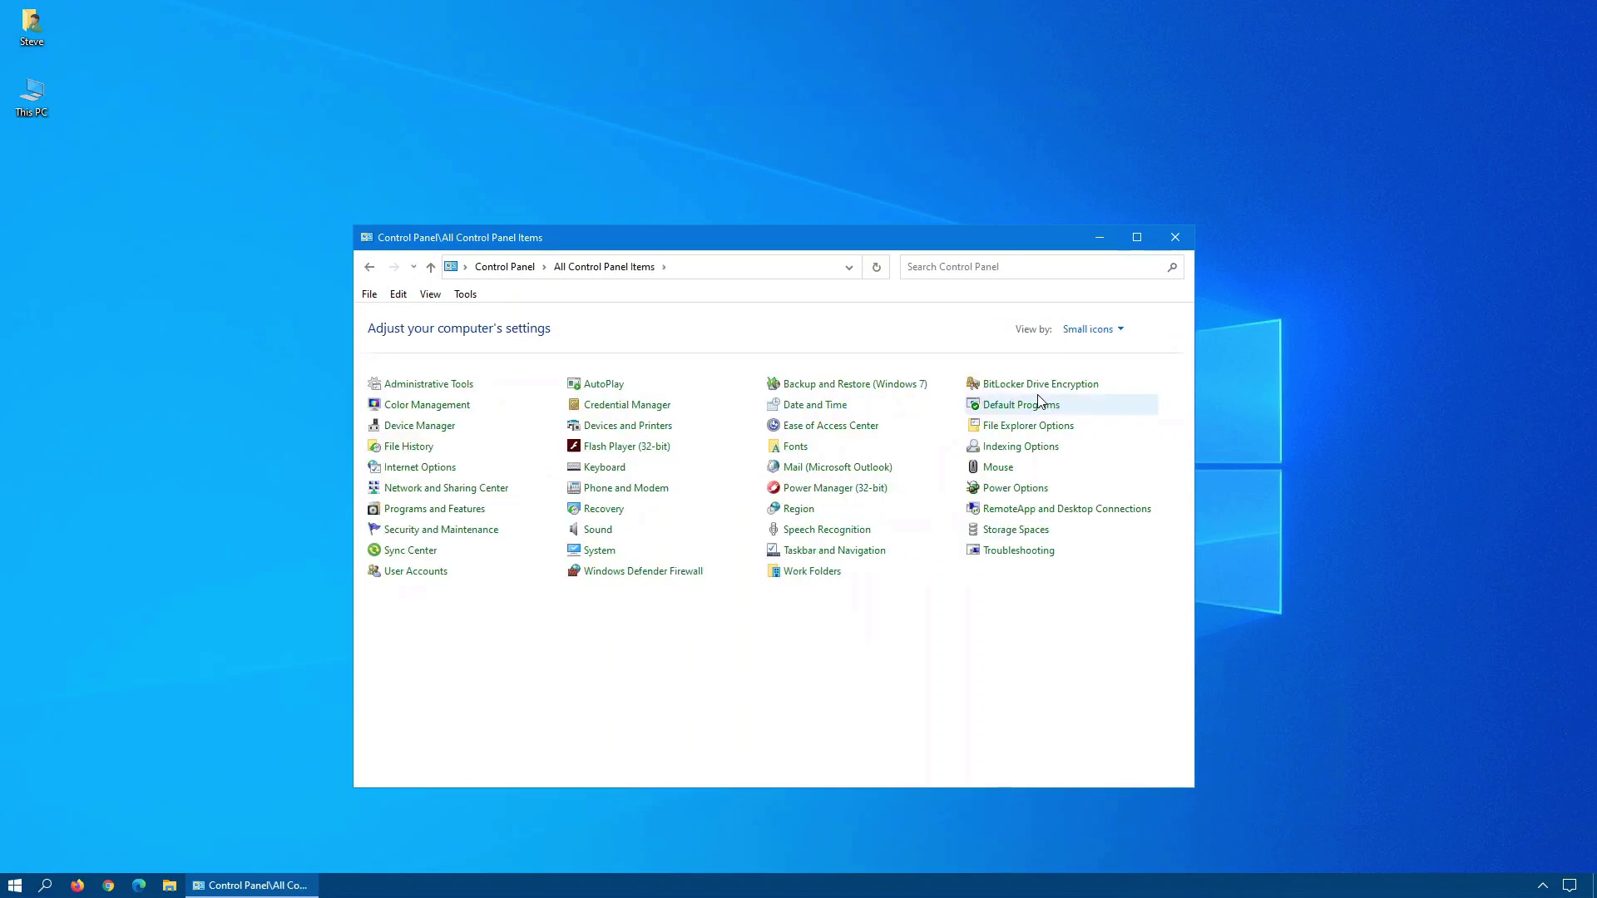
left_click(1029, 489)
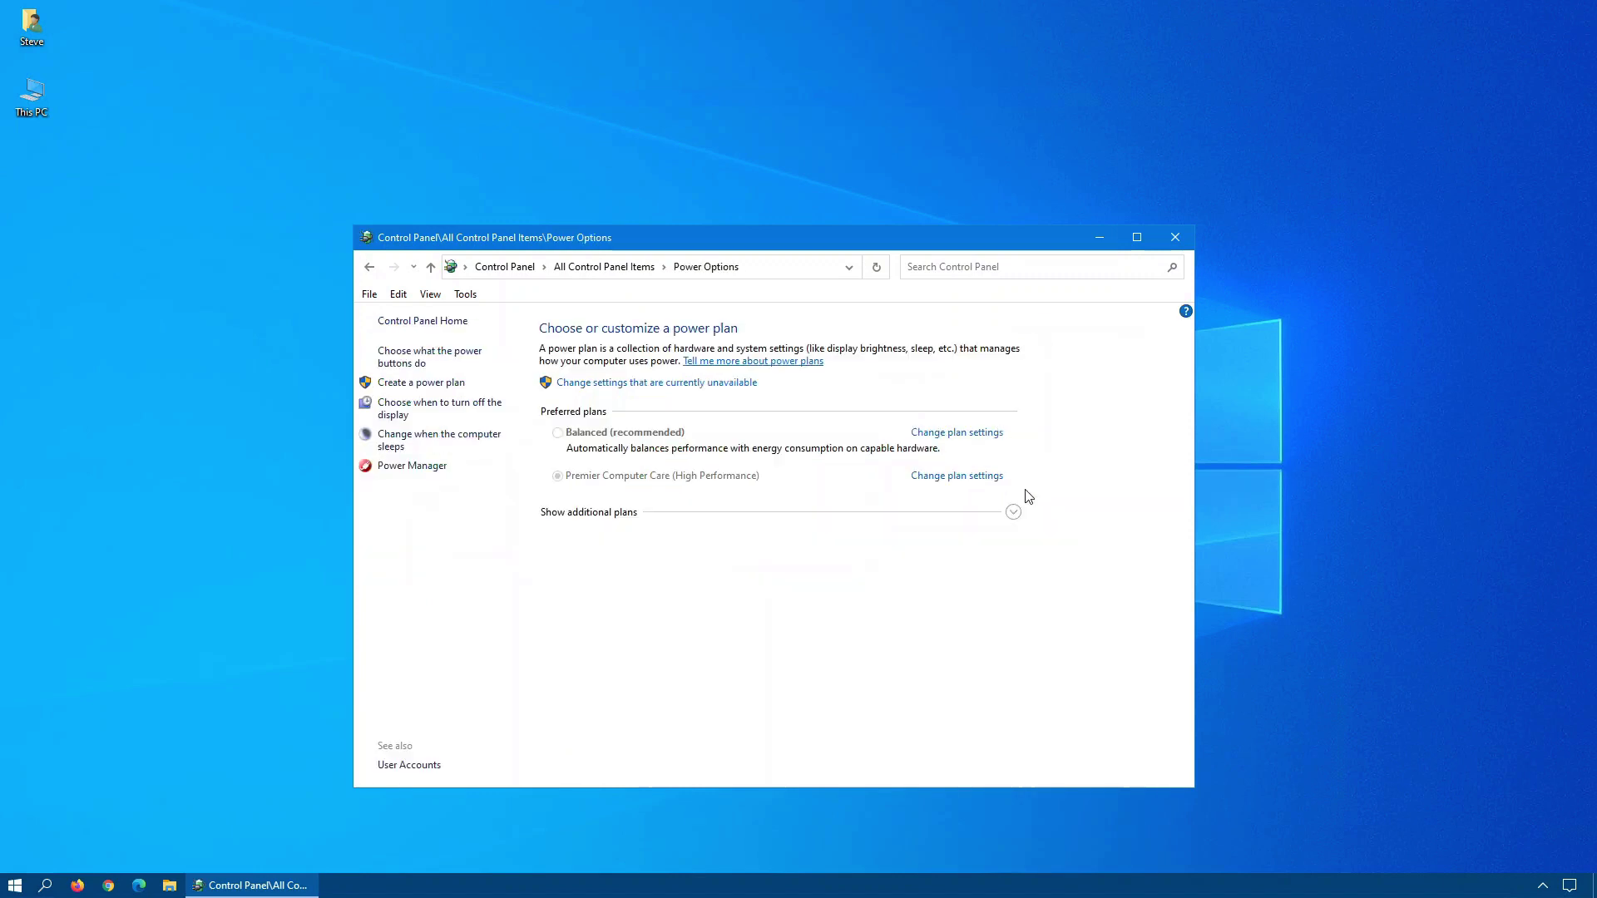
Under Choose what the power buttons do, unlock the settings, tick Hibernate and save.
left_click(425, 359)
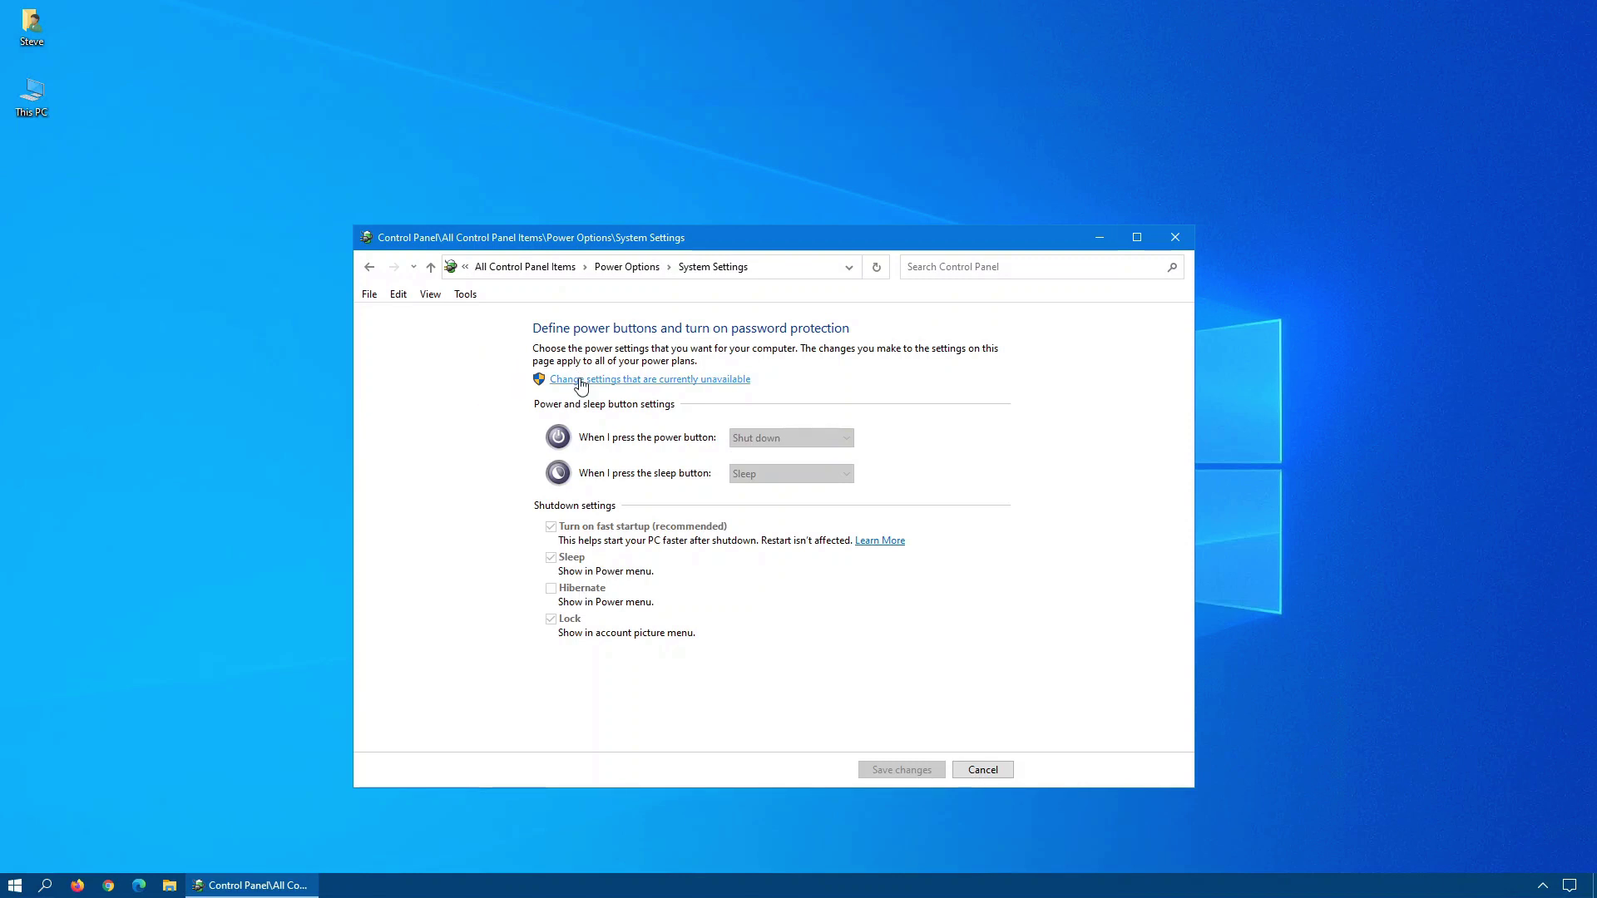
left_click(580, 383)
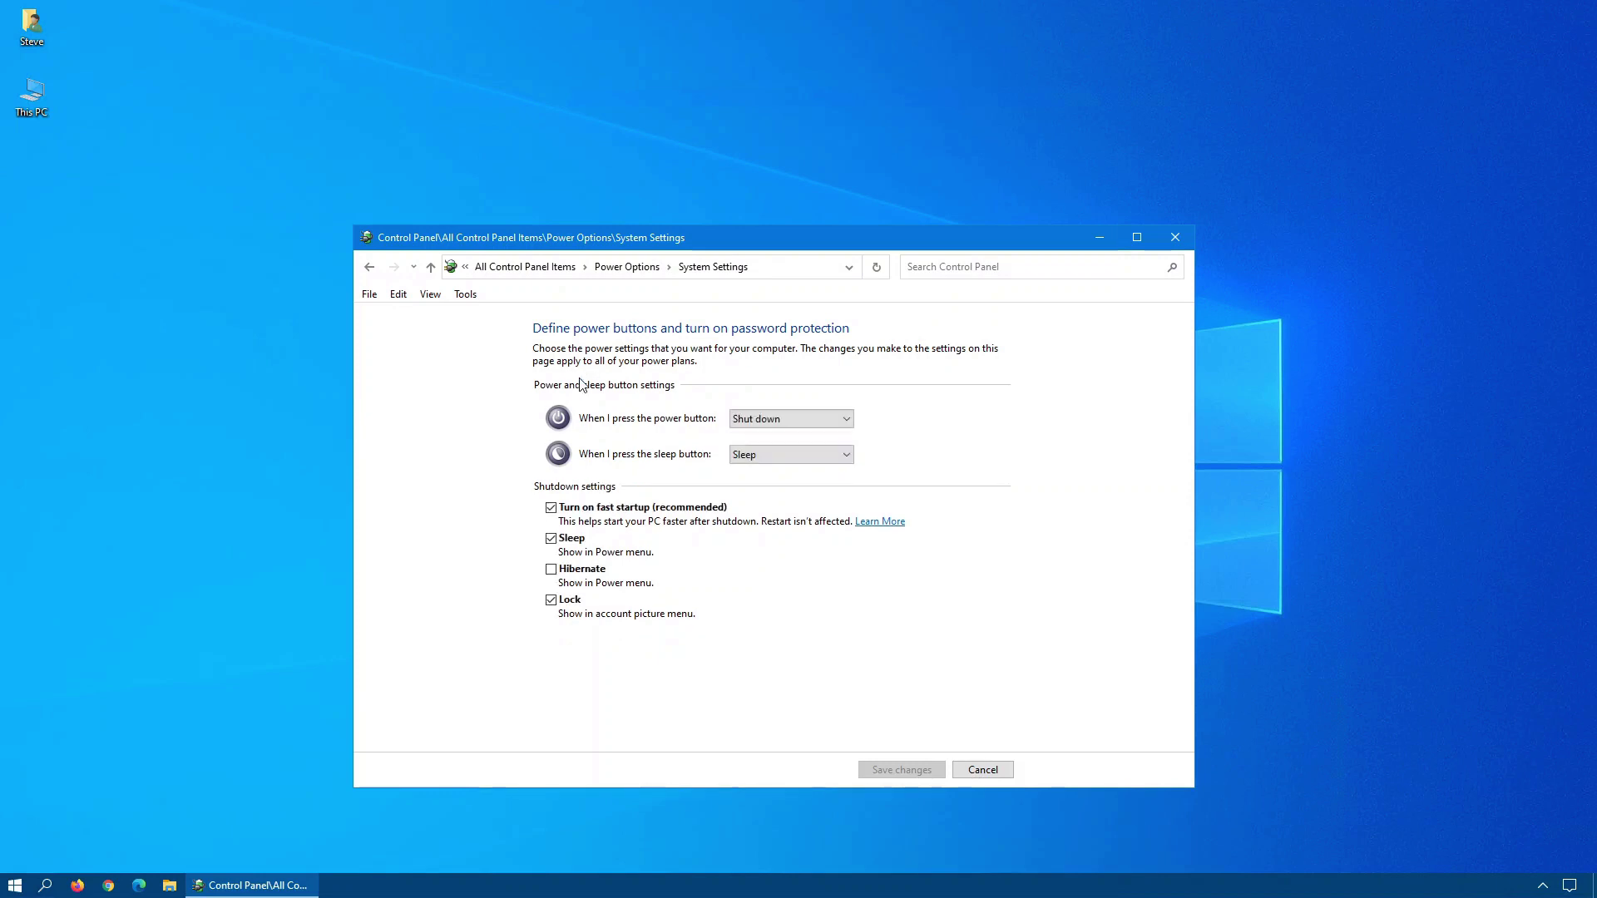
left_click(552, 571)
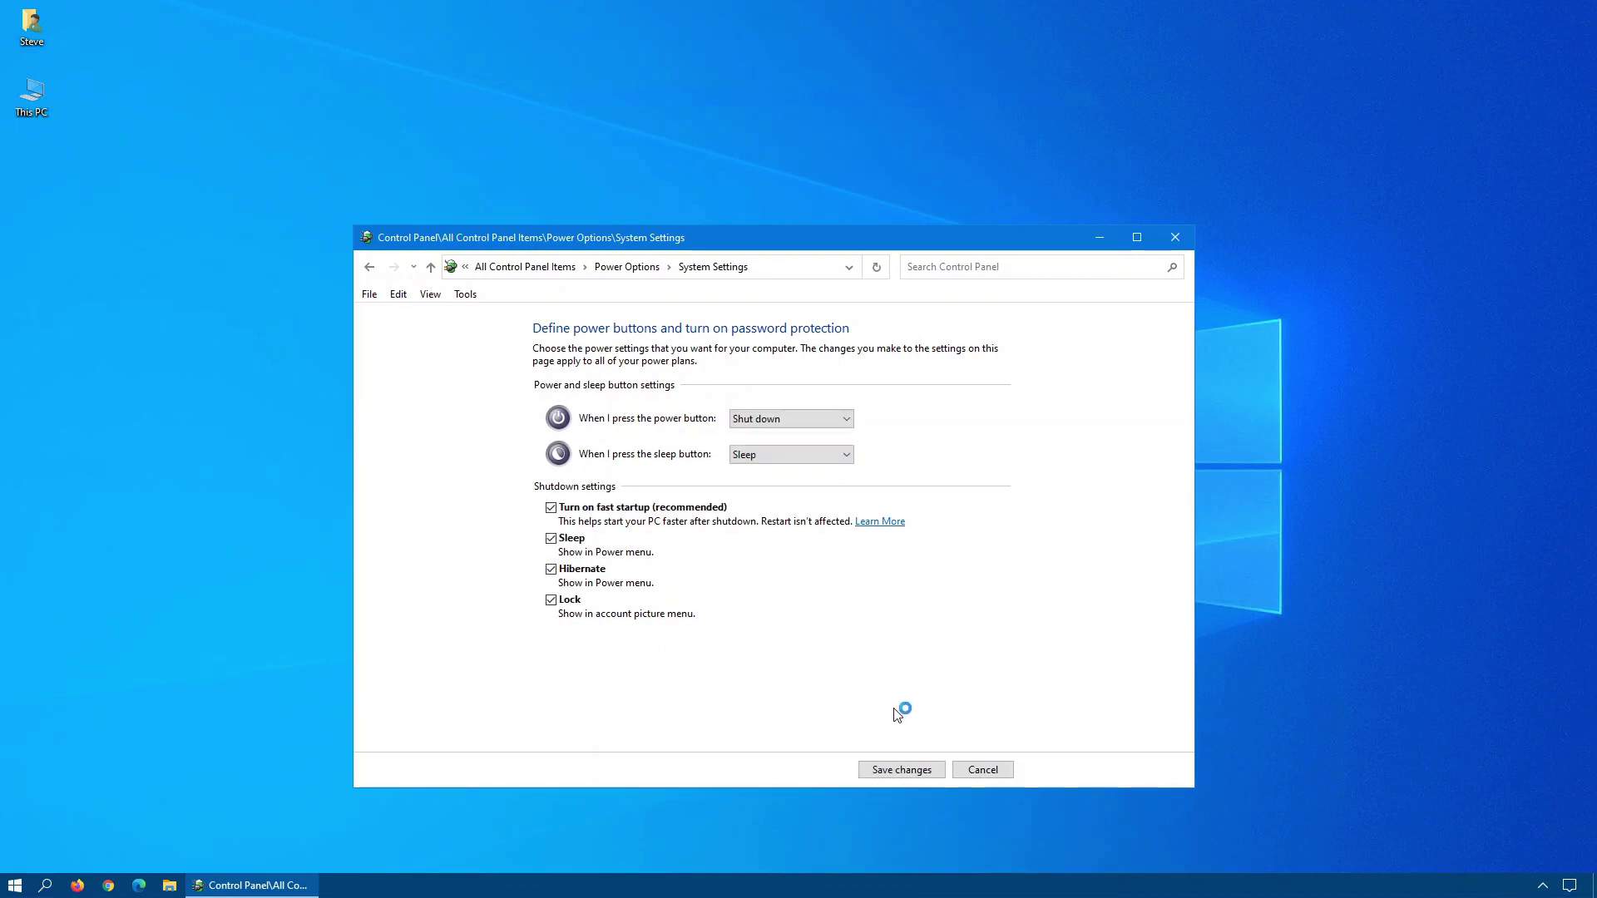
left_click(890, 770)
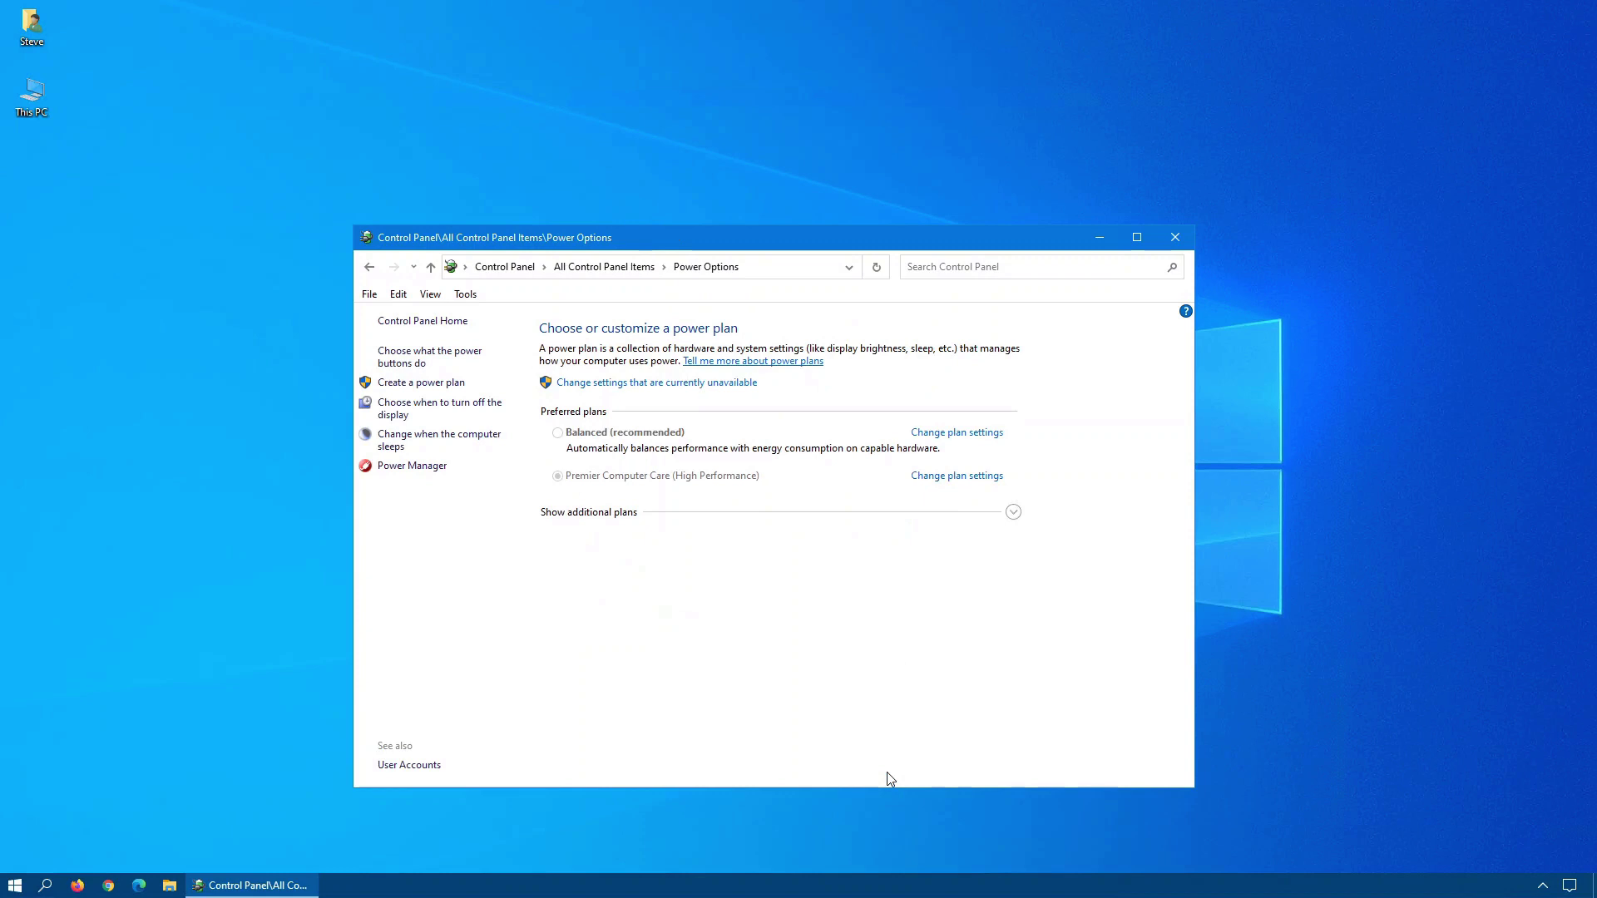
Confirm Hibernate now appears in the Start Power menu, then close Power Options.
left_click(14, 886)
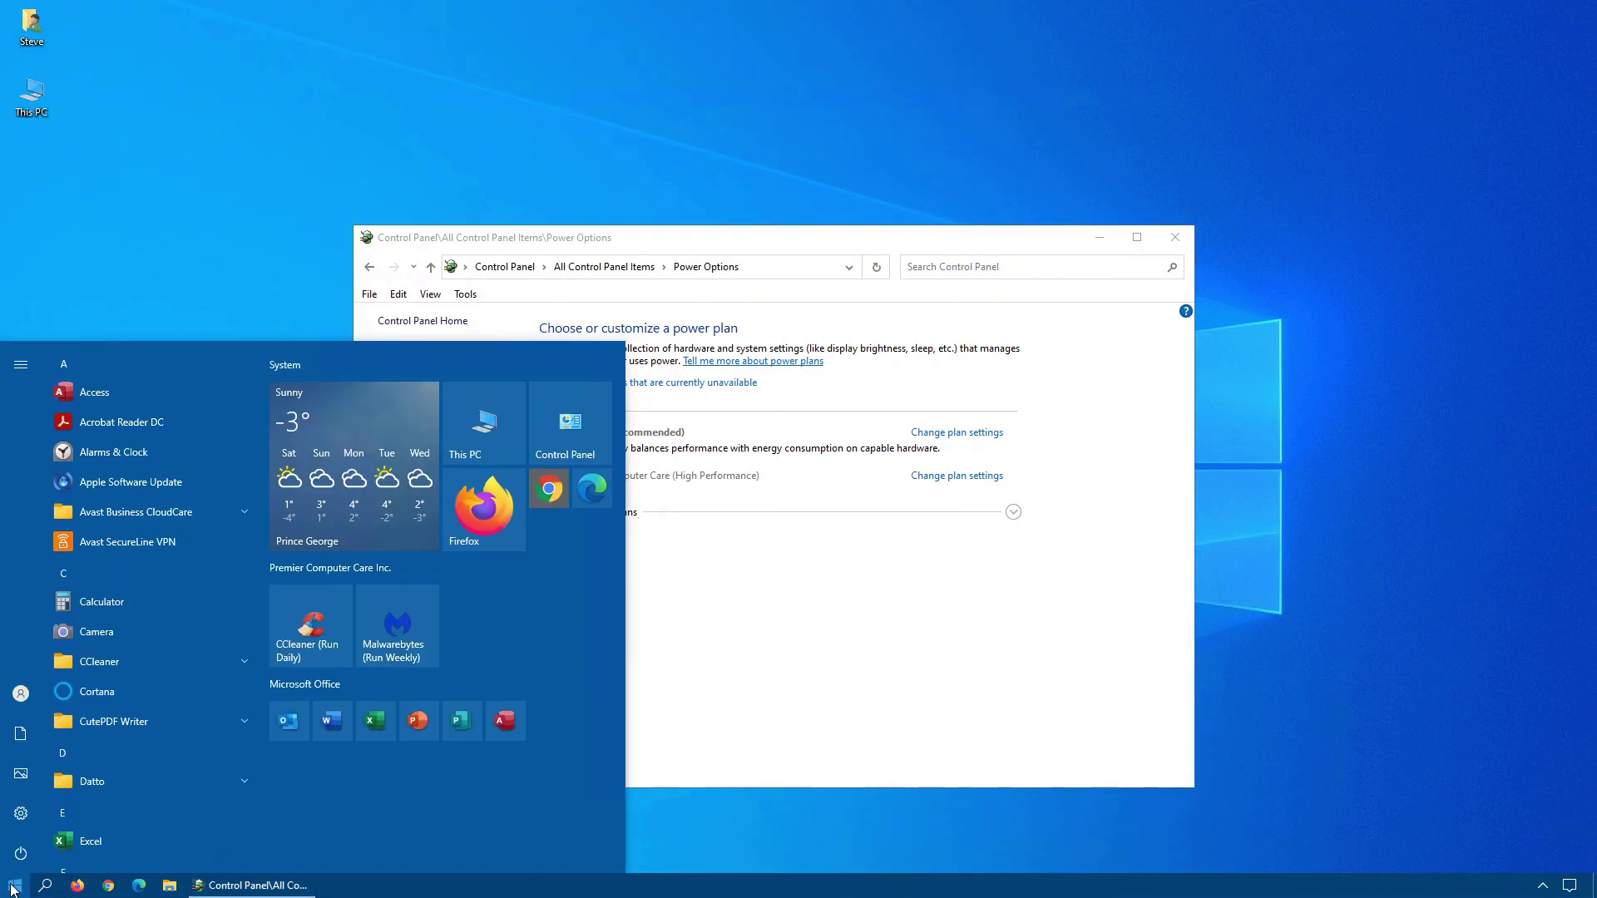
left_click(21, 853)
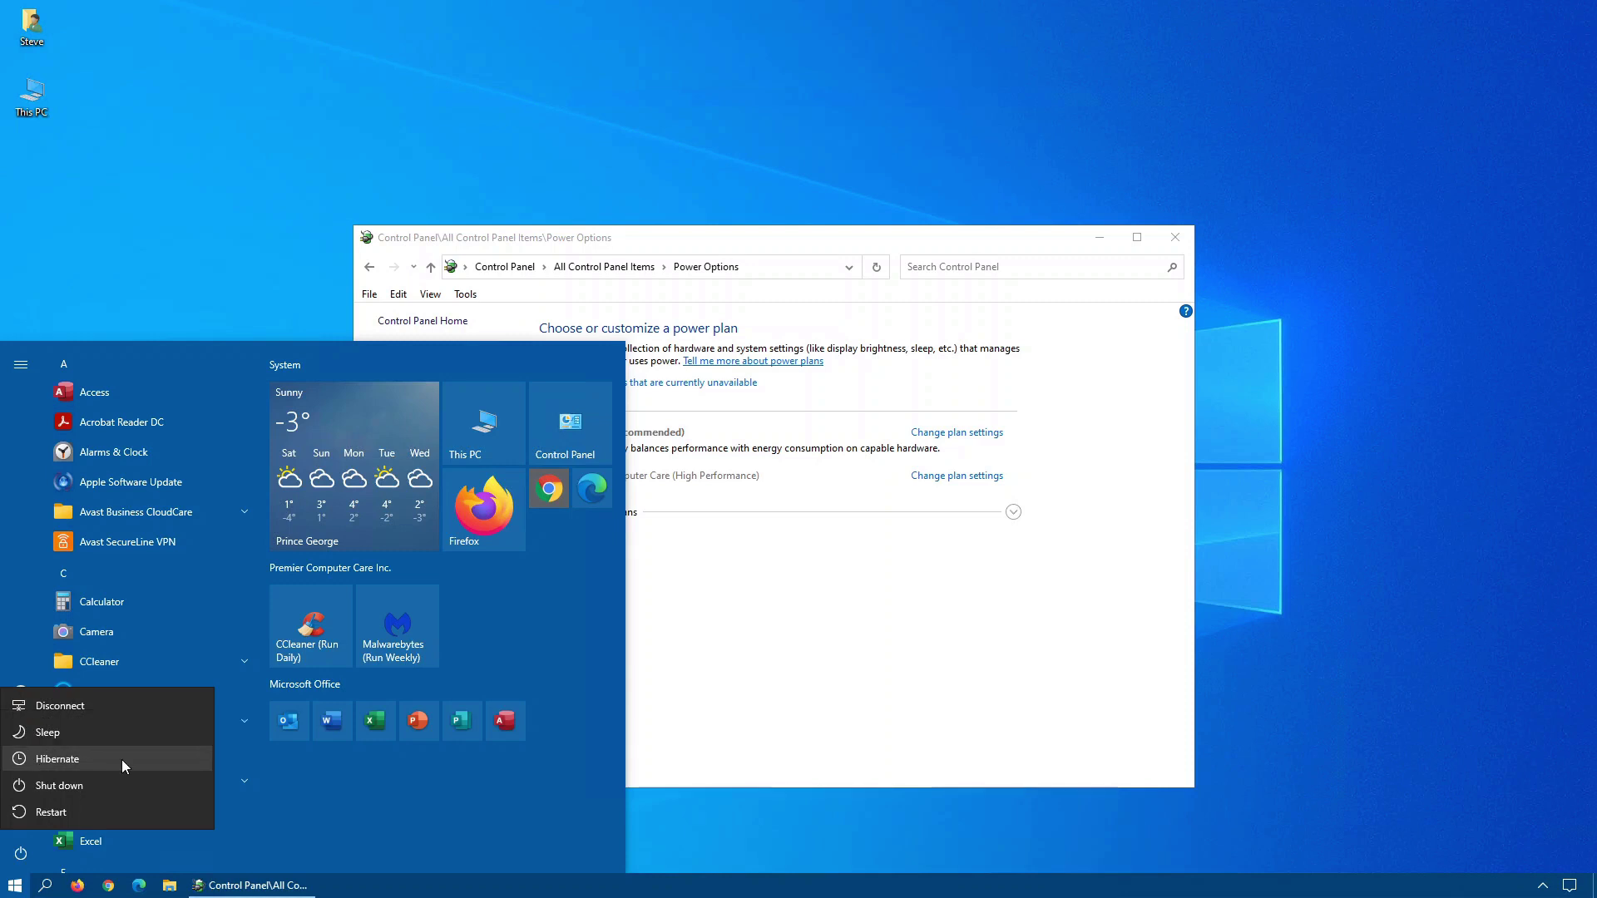
left_click(1179, 240)
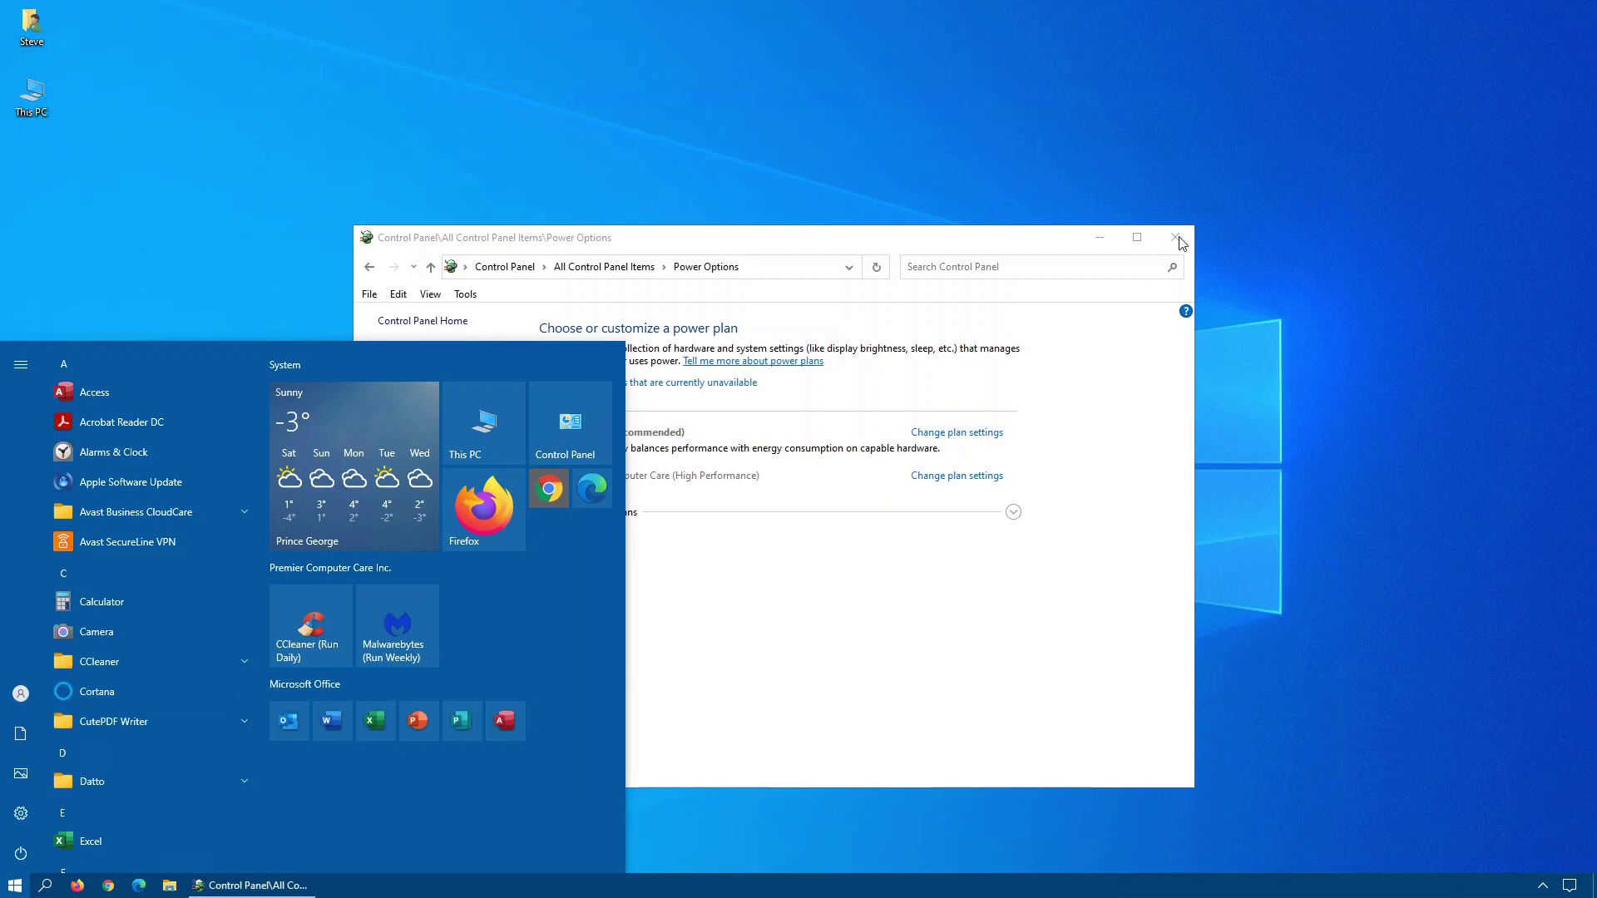
left_click(1176, 239)
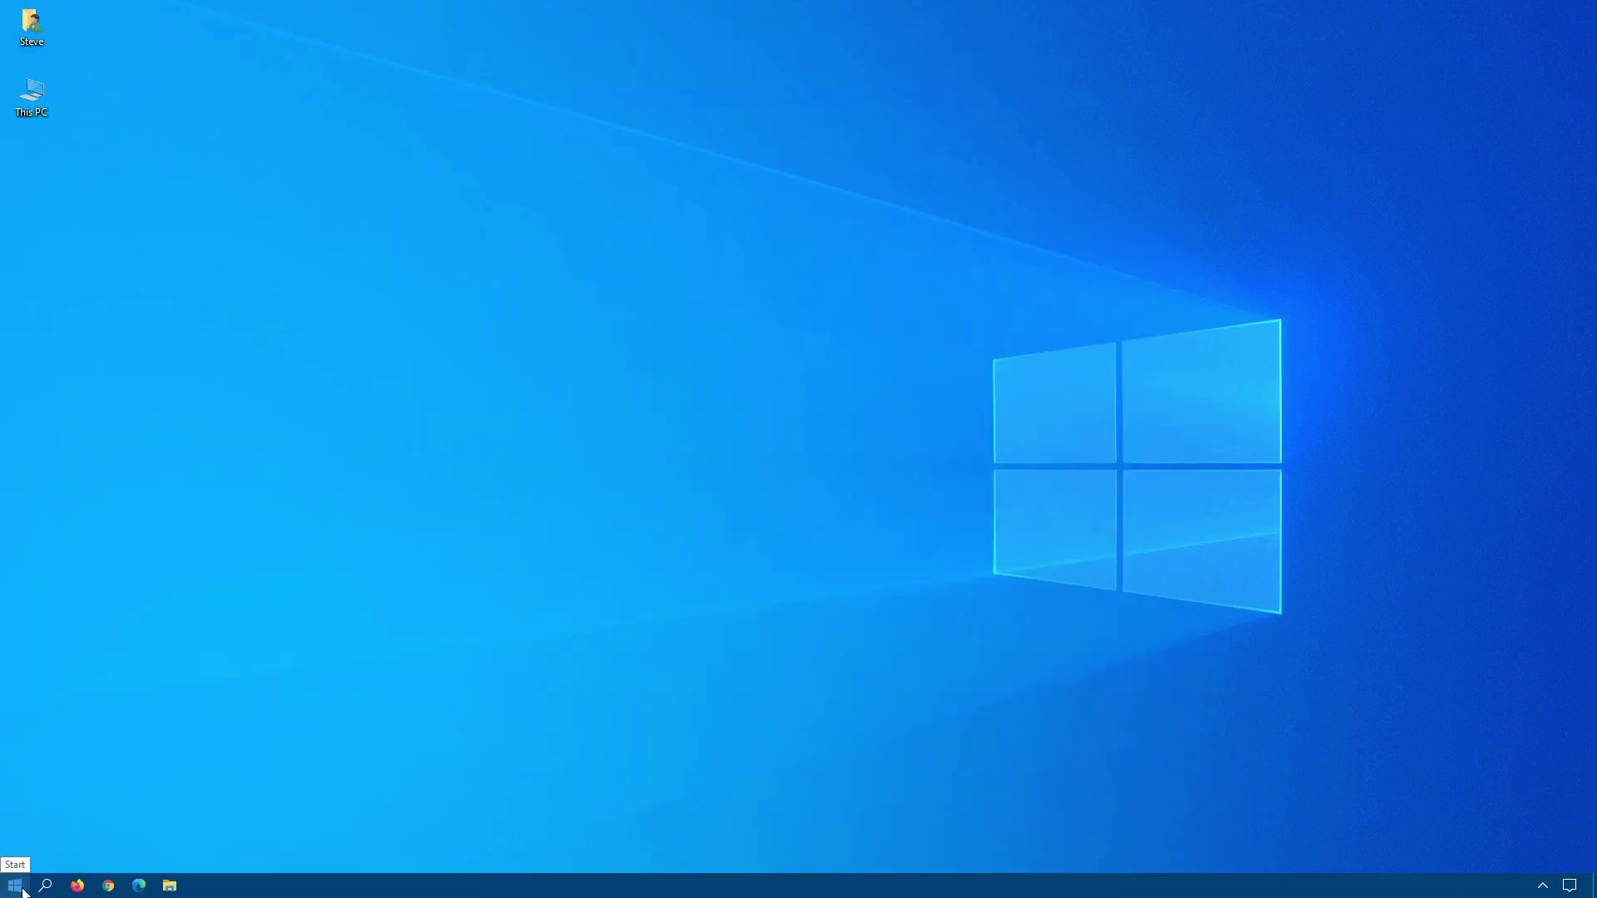
Launch Command Prompt from the Start search as administrator.
left_click(15, 885)
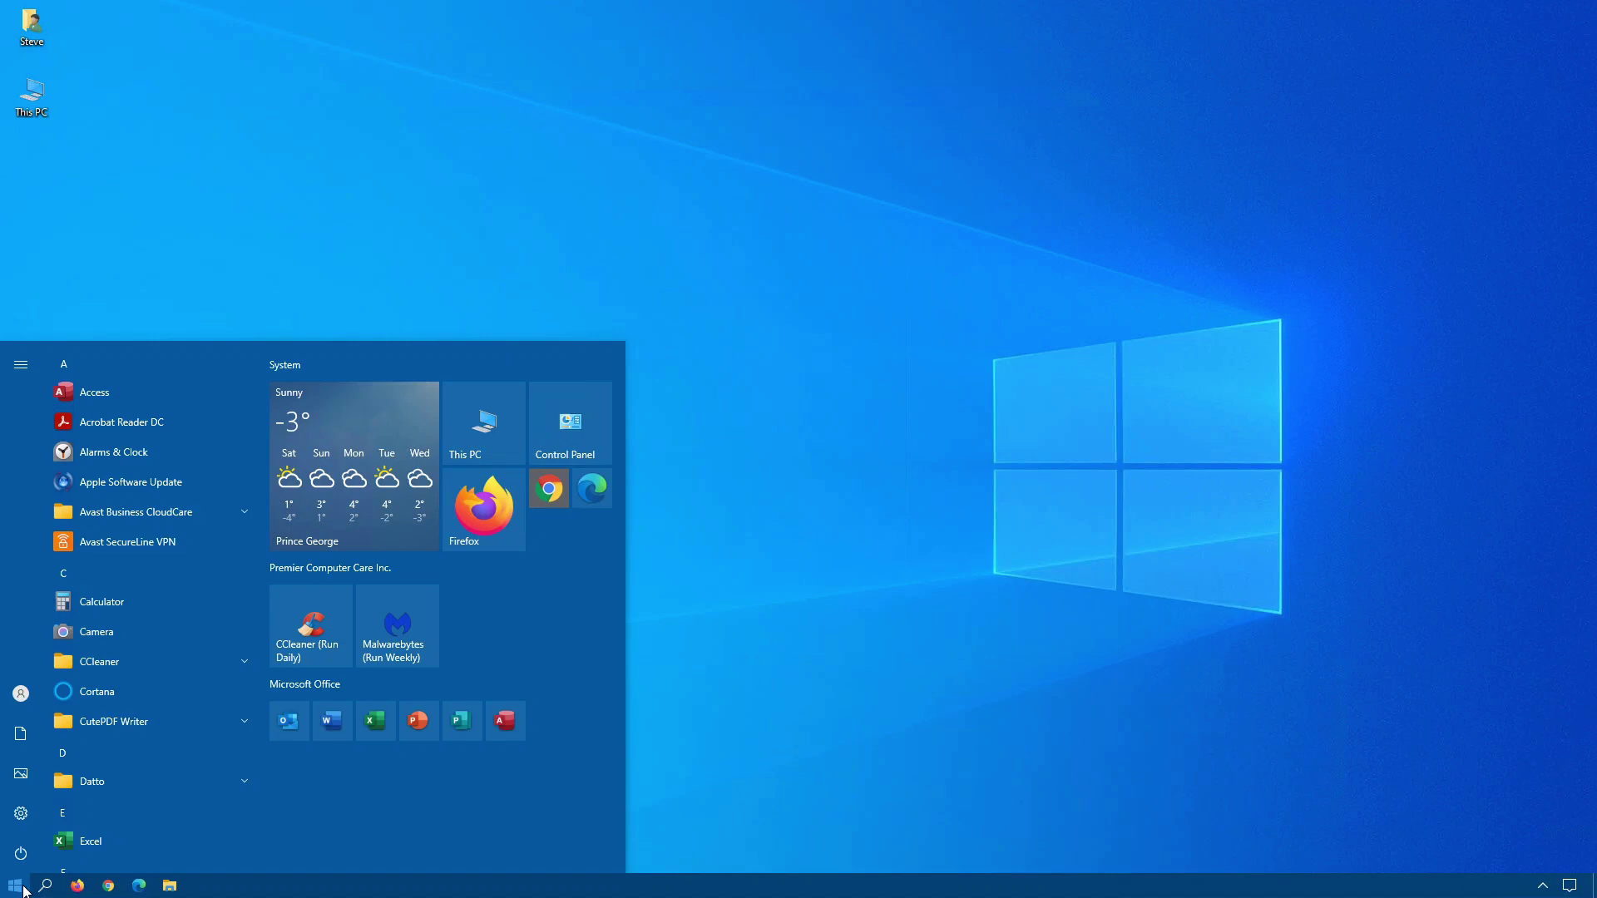
type("cmd")
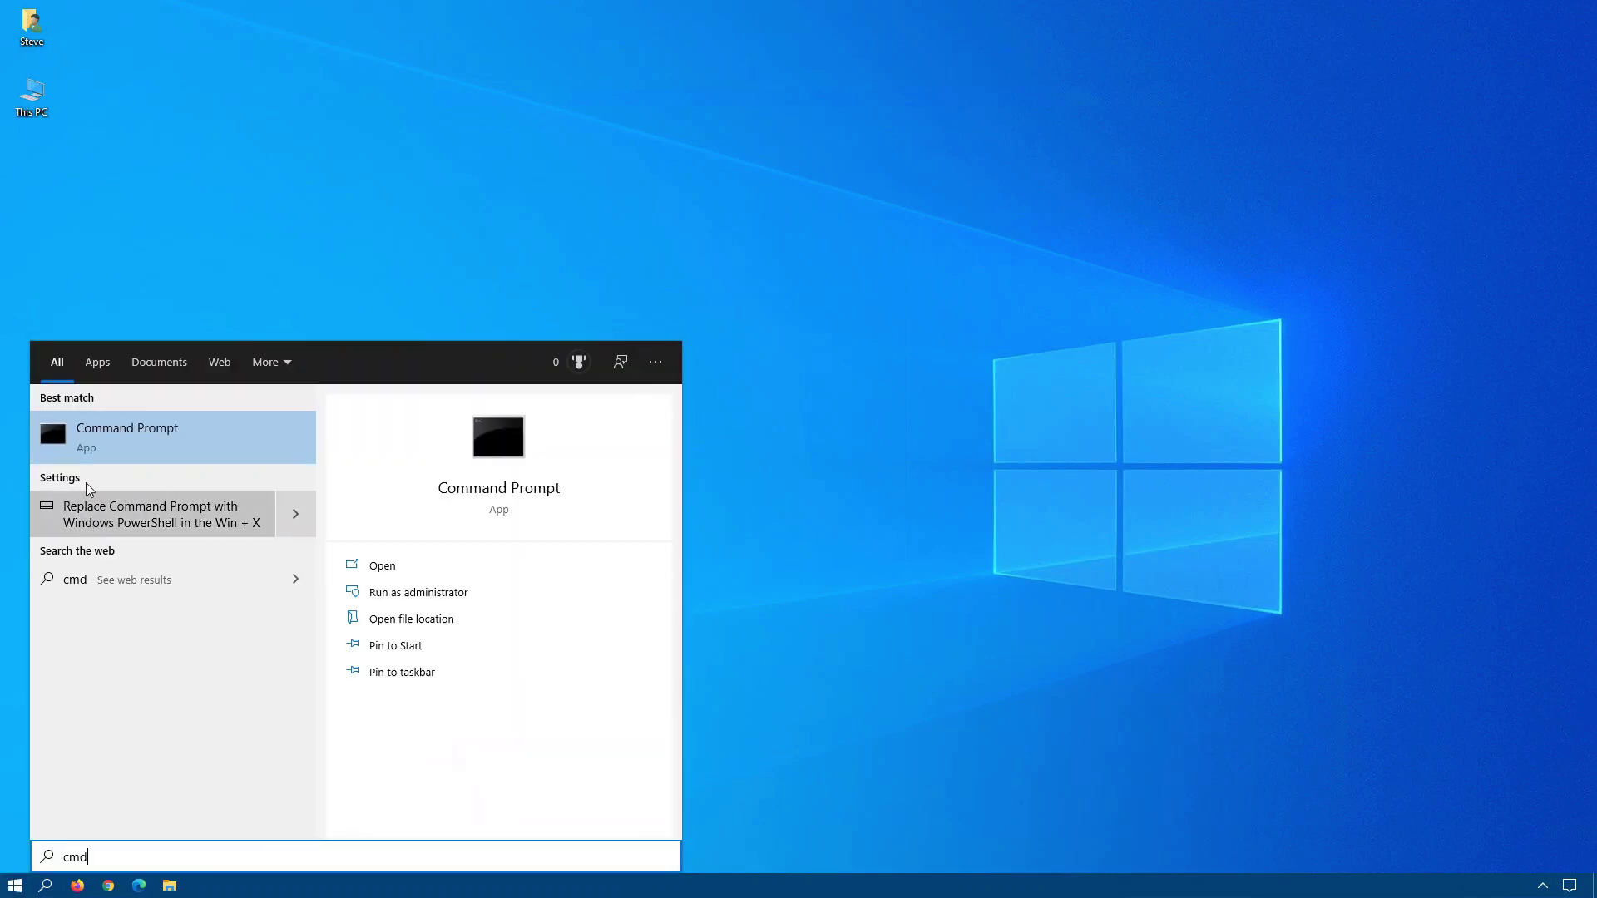
right_click(122, 447)
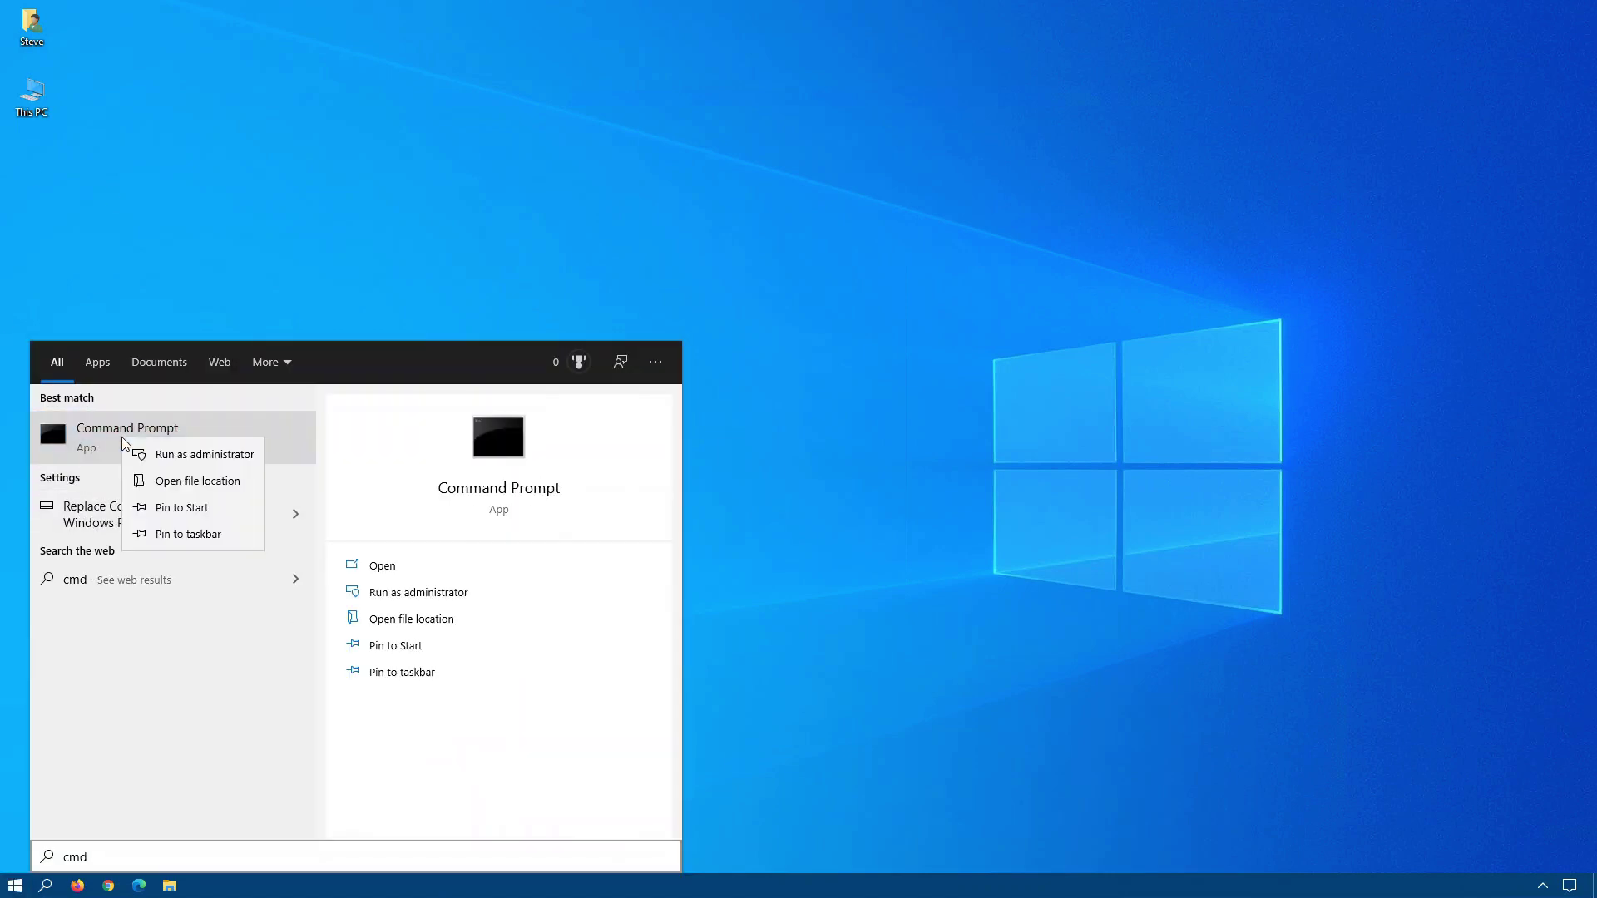
left_click(193, 459)
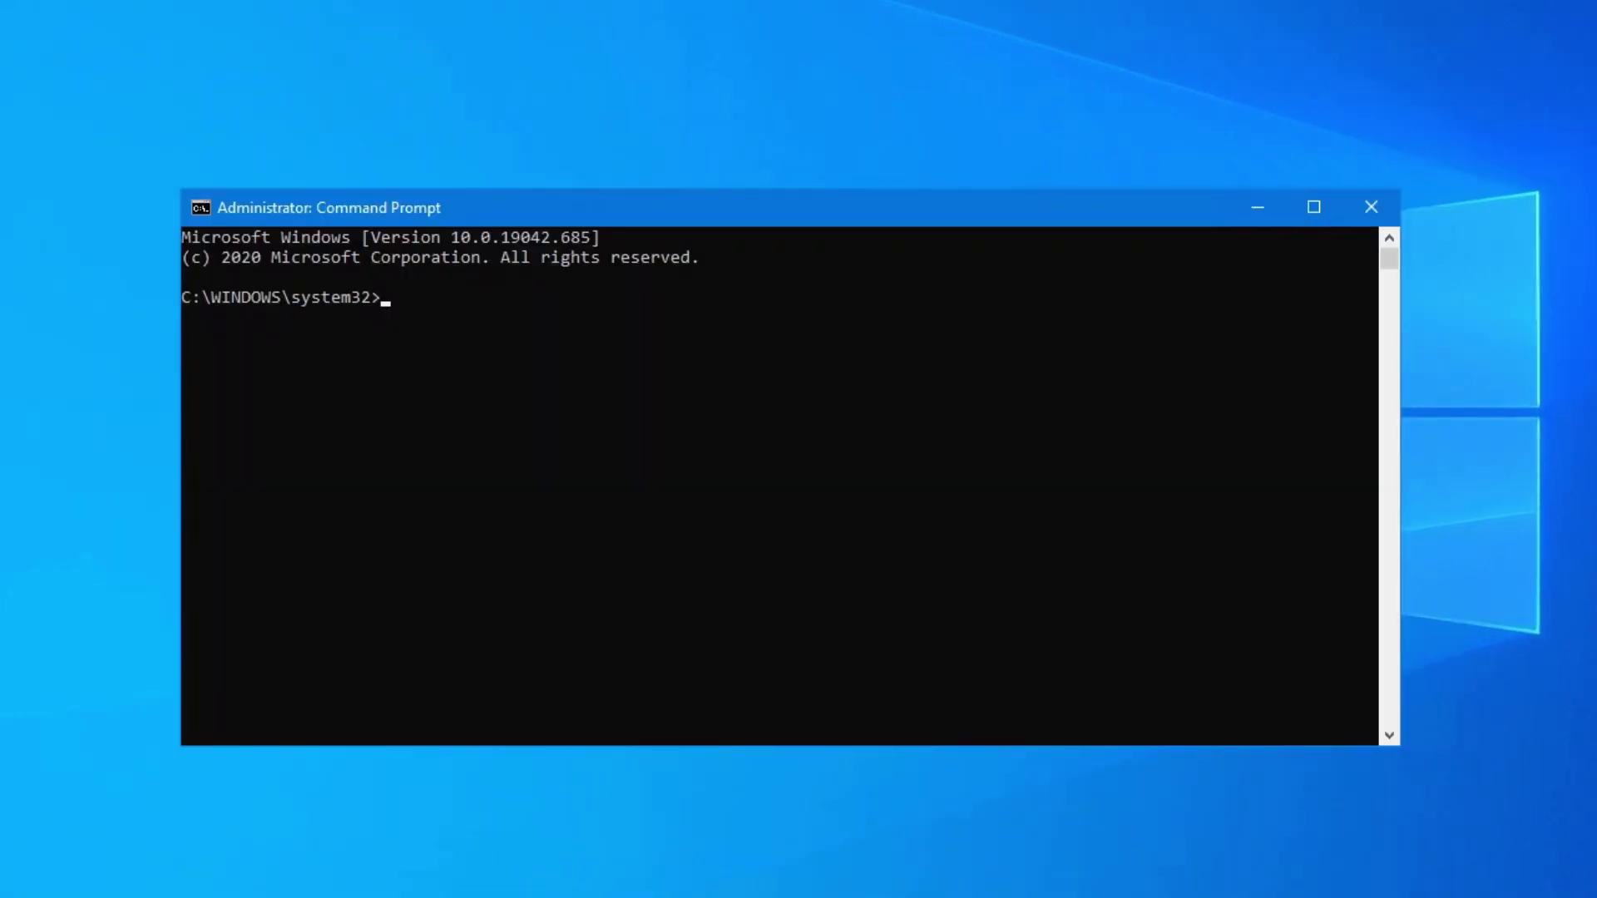
Run powercfg -h off and check that Hibernate is gone from the Power menu.
type("powe")
key("BackSpace")
type("ercfg -h off")
key("Return")
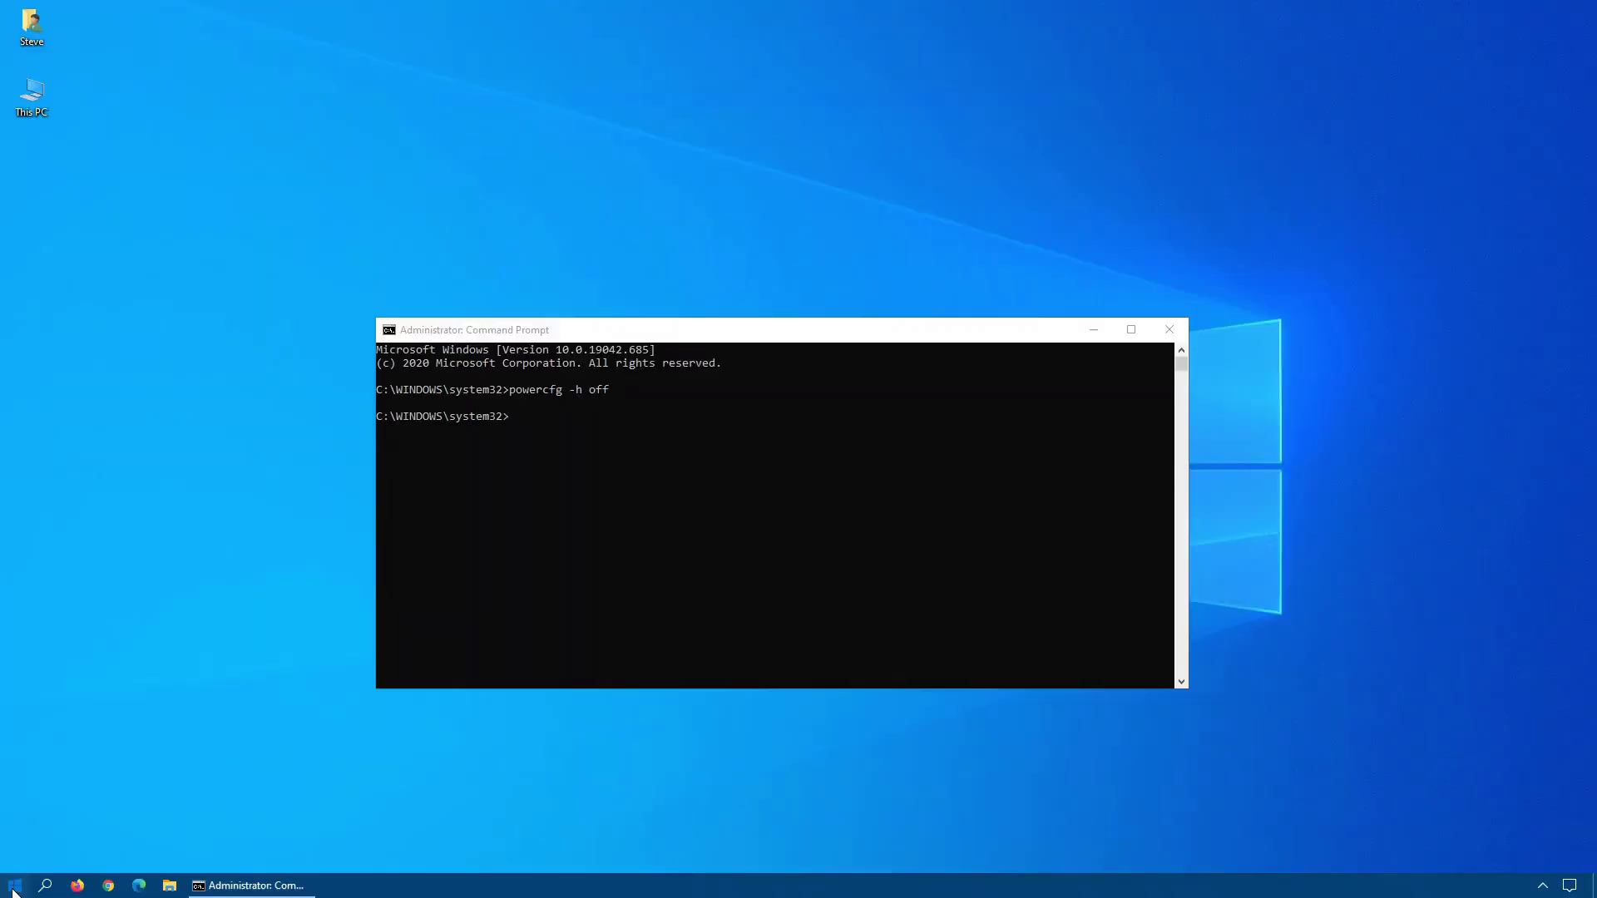
left_click(15, 885)
left_click(21, 855)
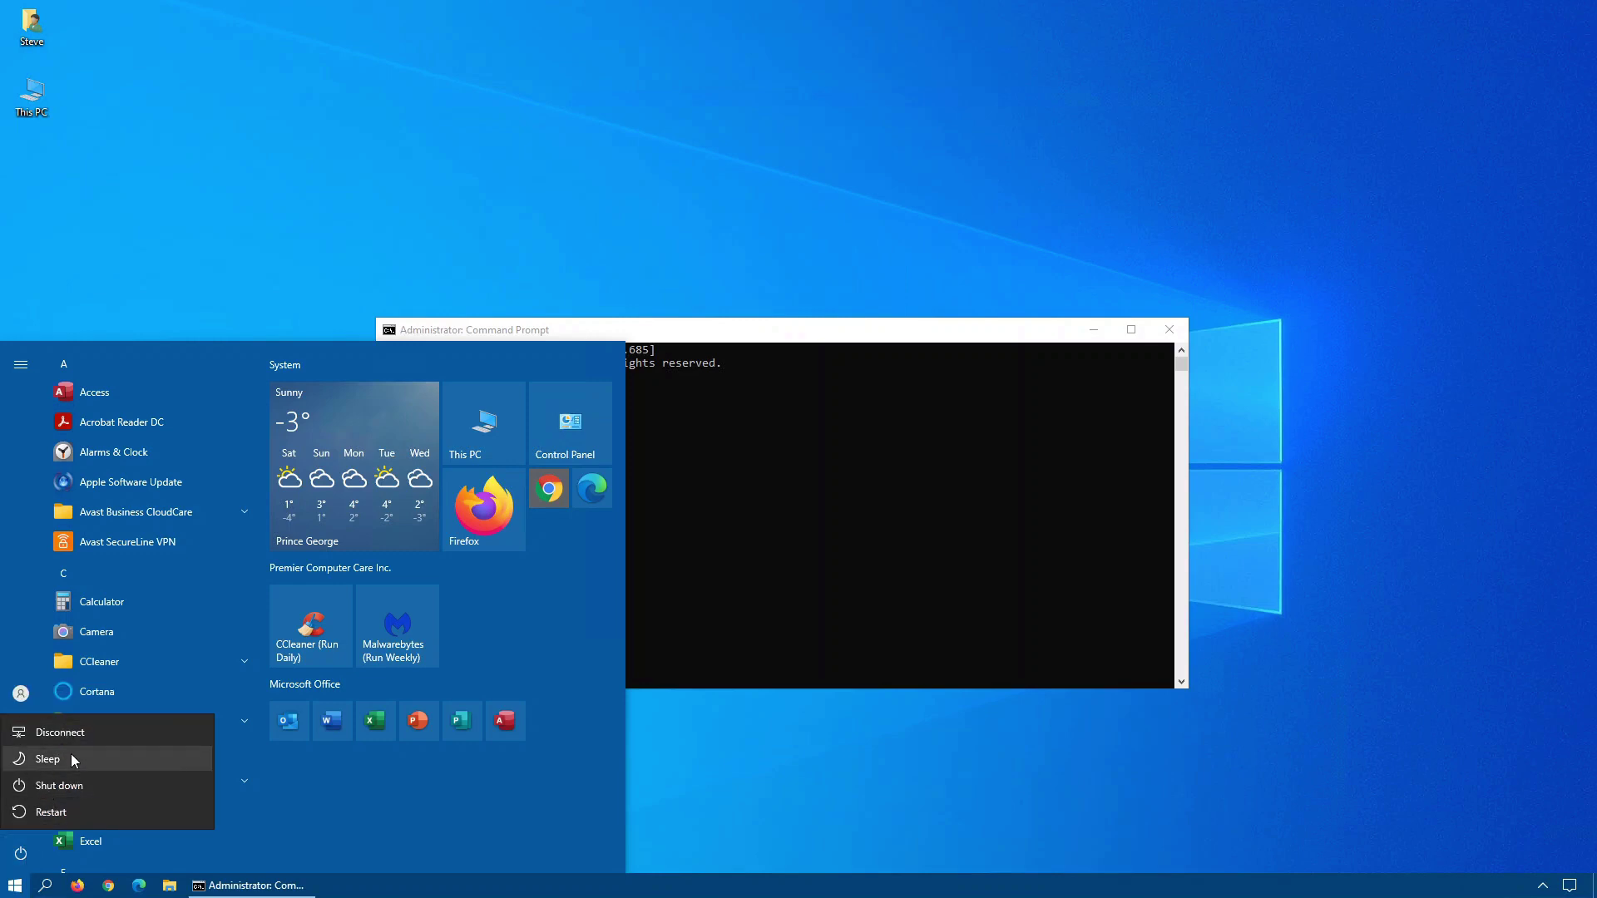
key("Escape")
Run powercfg -h on and confirm Hibernate is back in the Power menu.
left_click(724, 426)
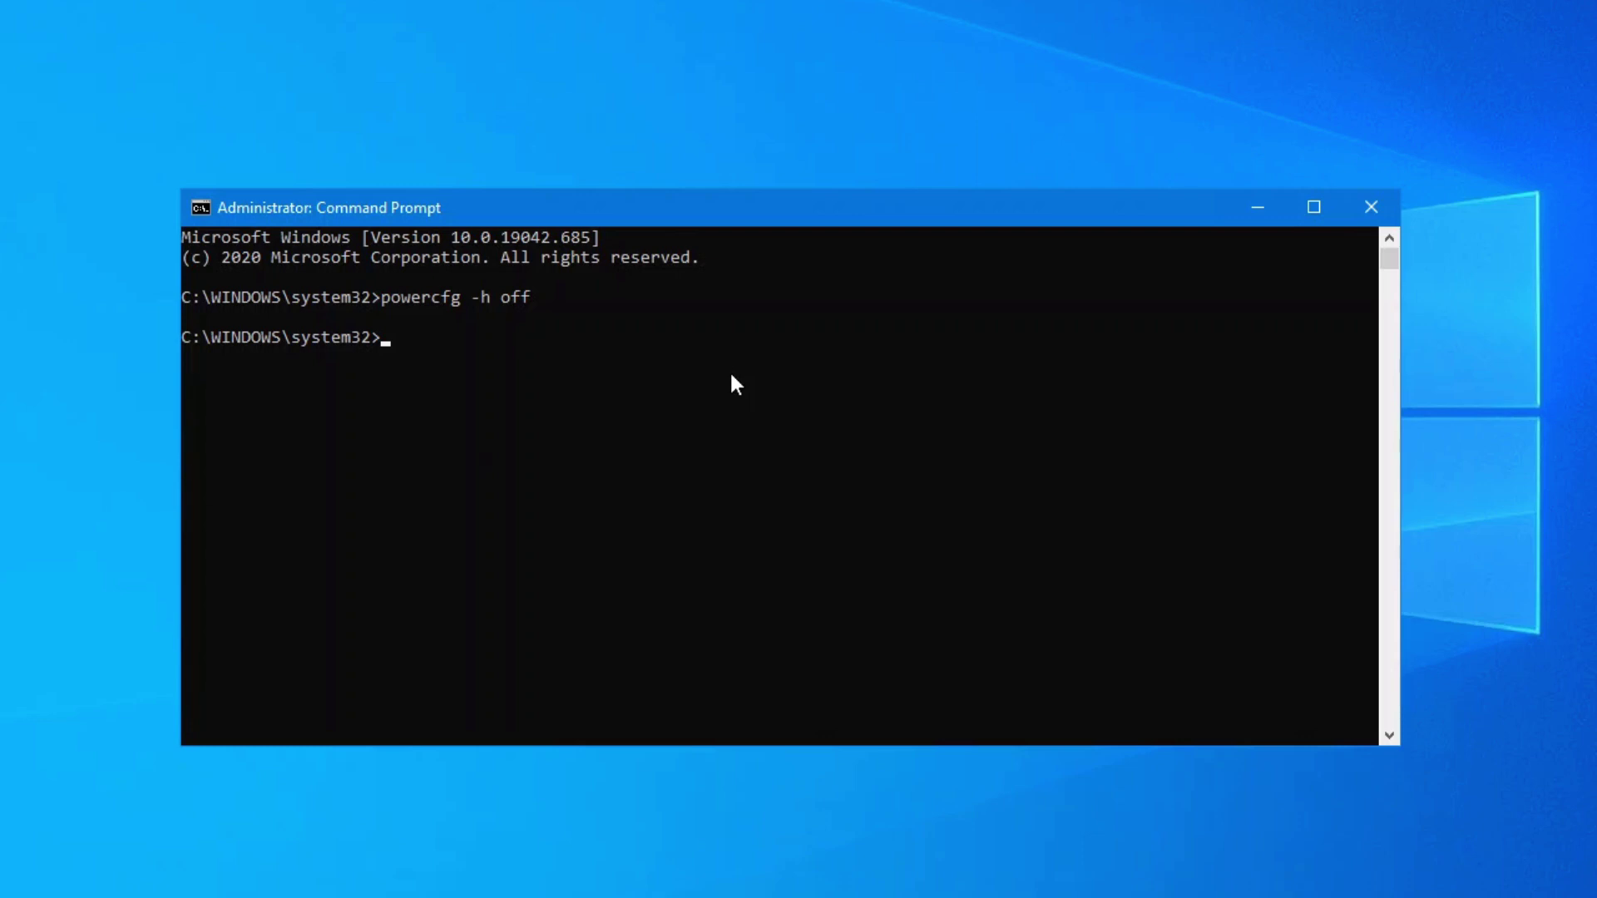
key("Up")
key("BackSpace")
key("BackSpace")
type("n")
key("Return")
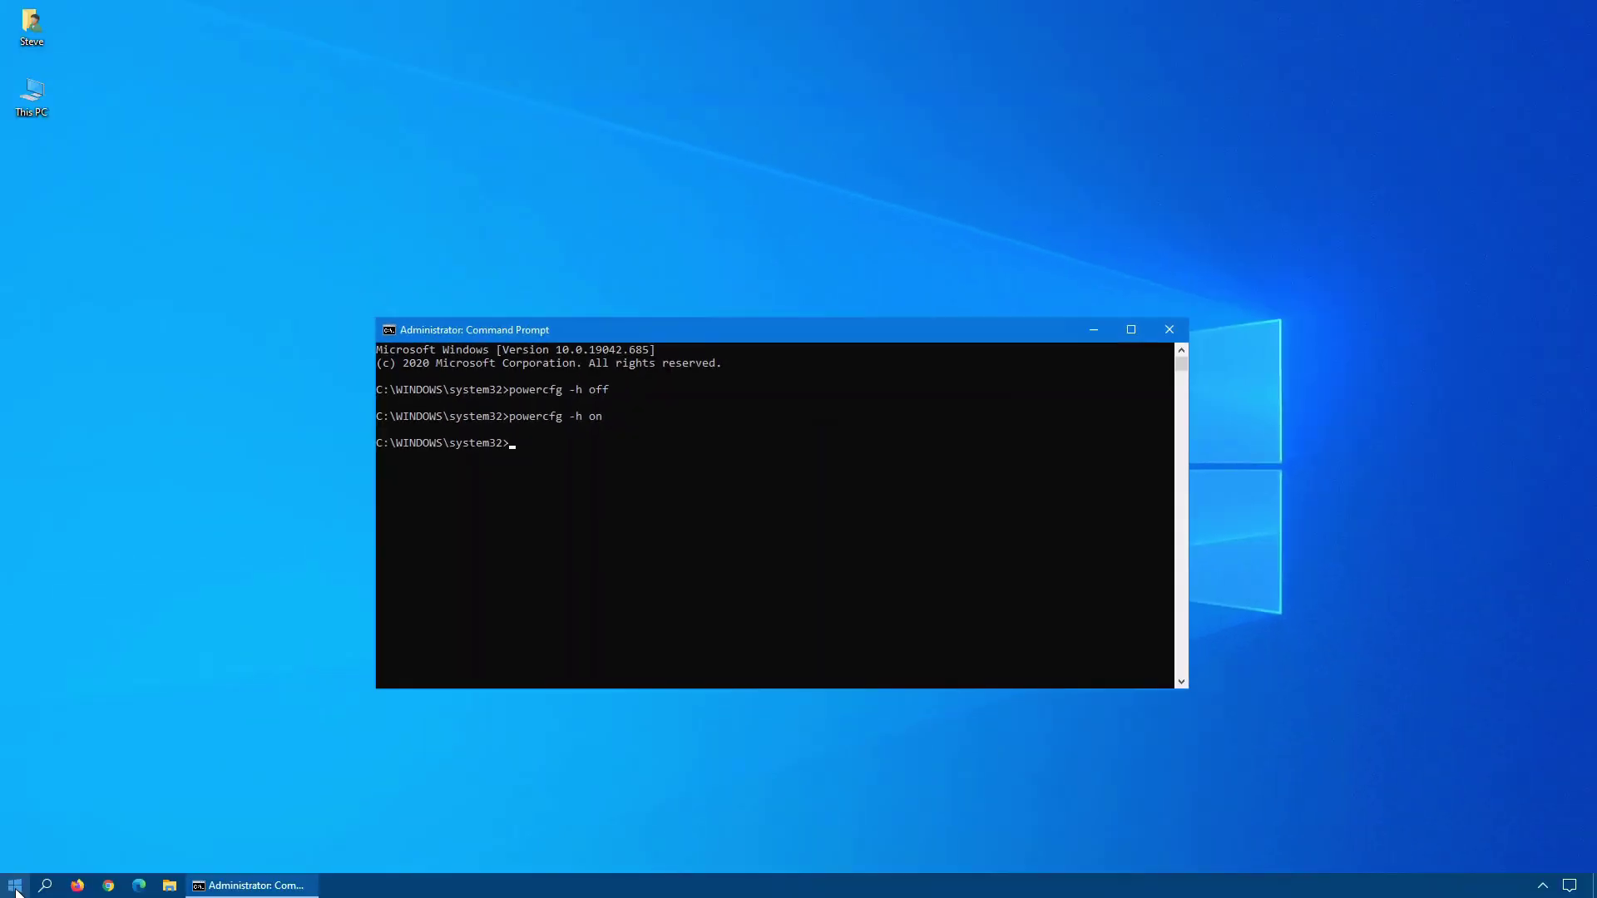
left_click(14, 885)
left_click(21, 855)
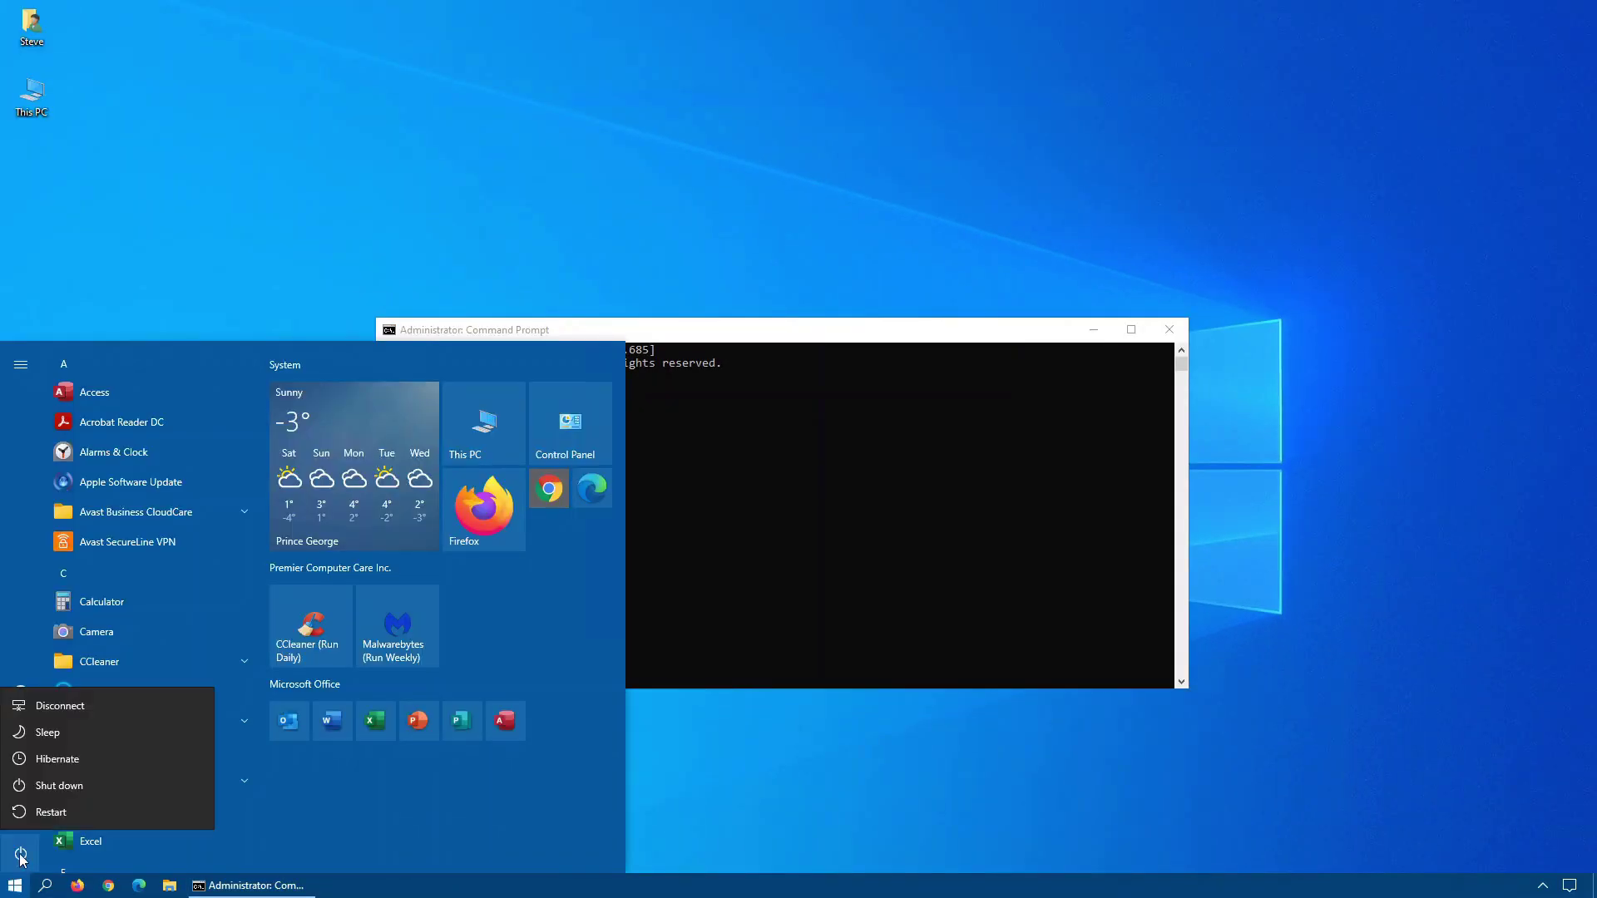
left_click(563, 659)
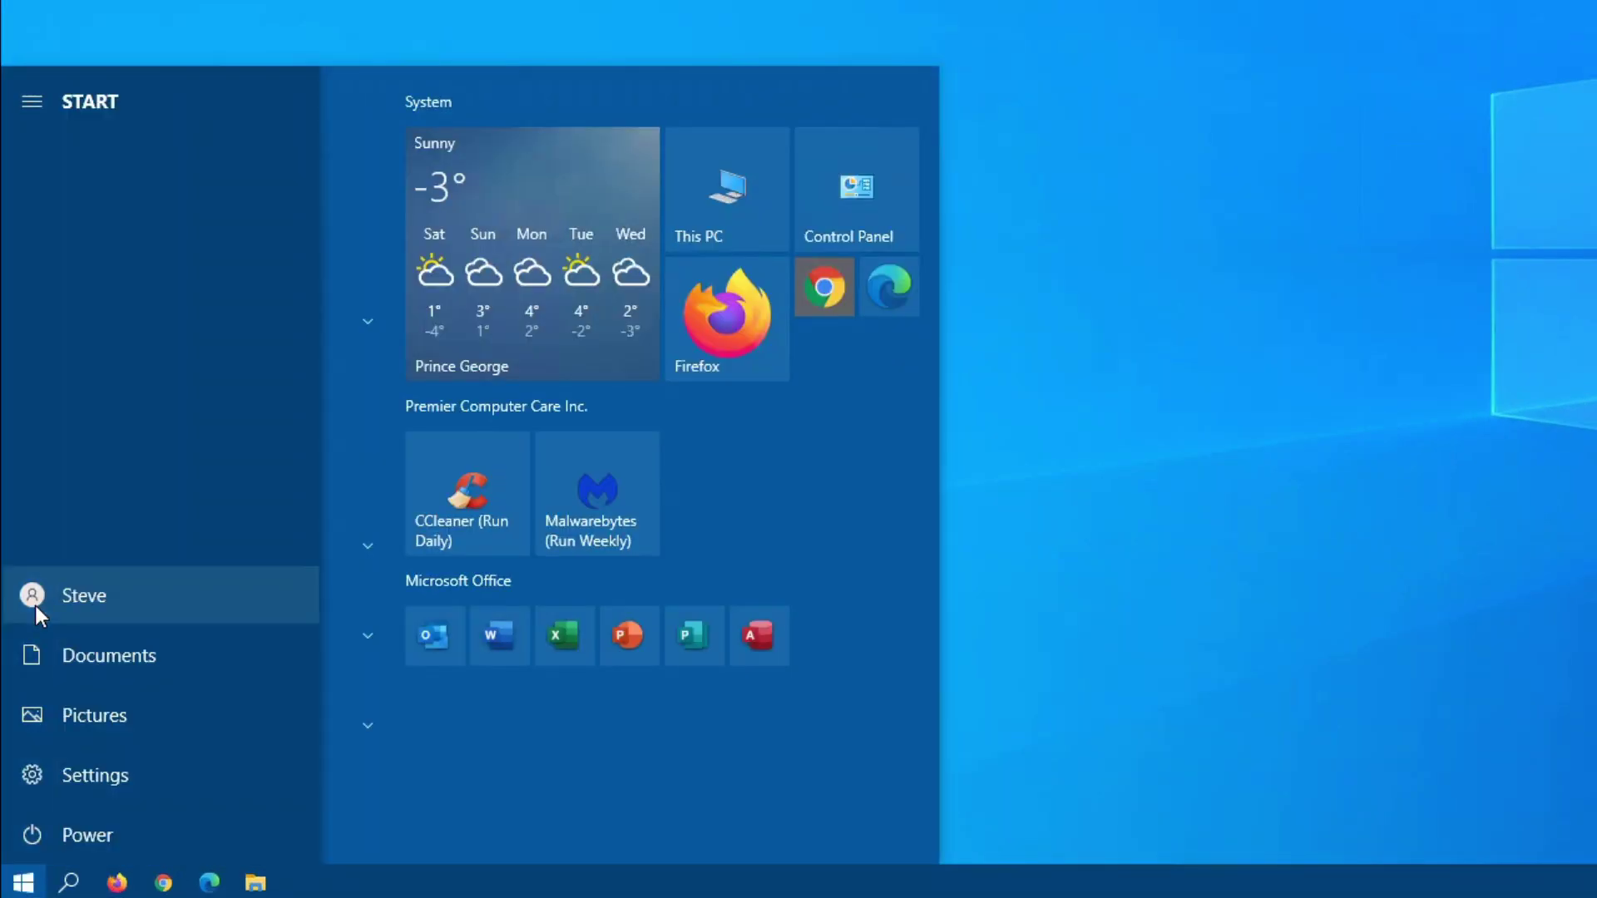
Show the Lock and Sign out options from the Start menu's account icon.
left_click(34, 606)
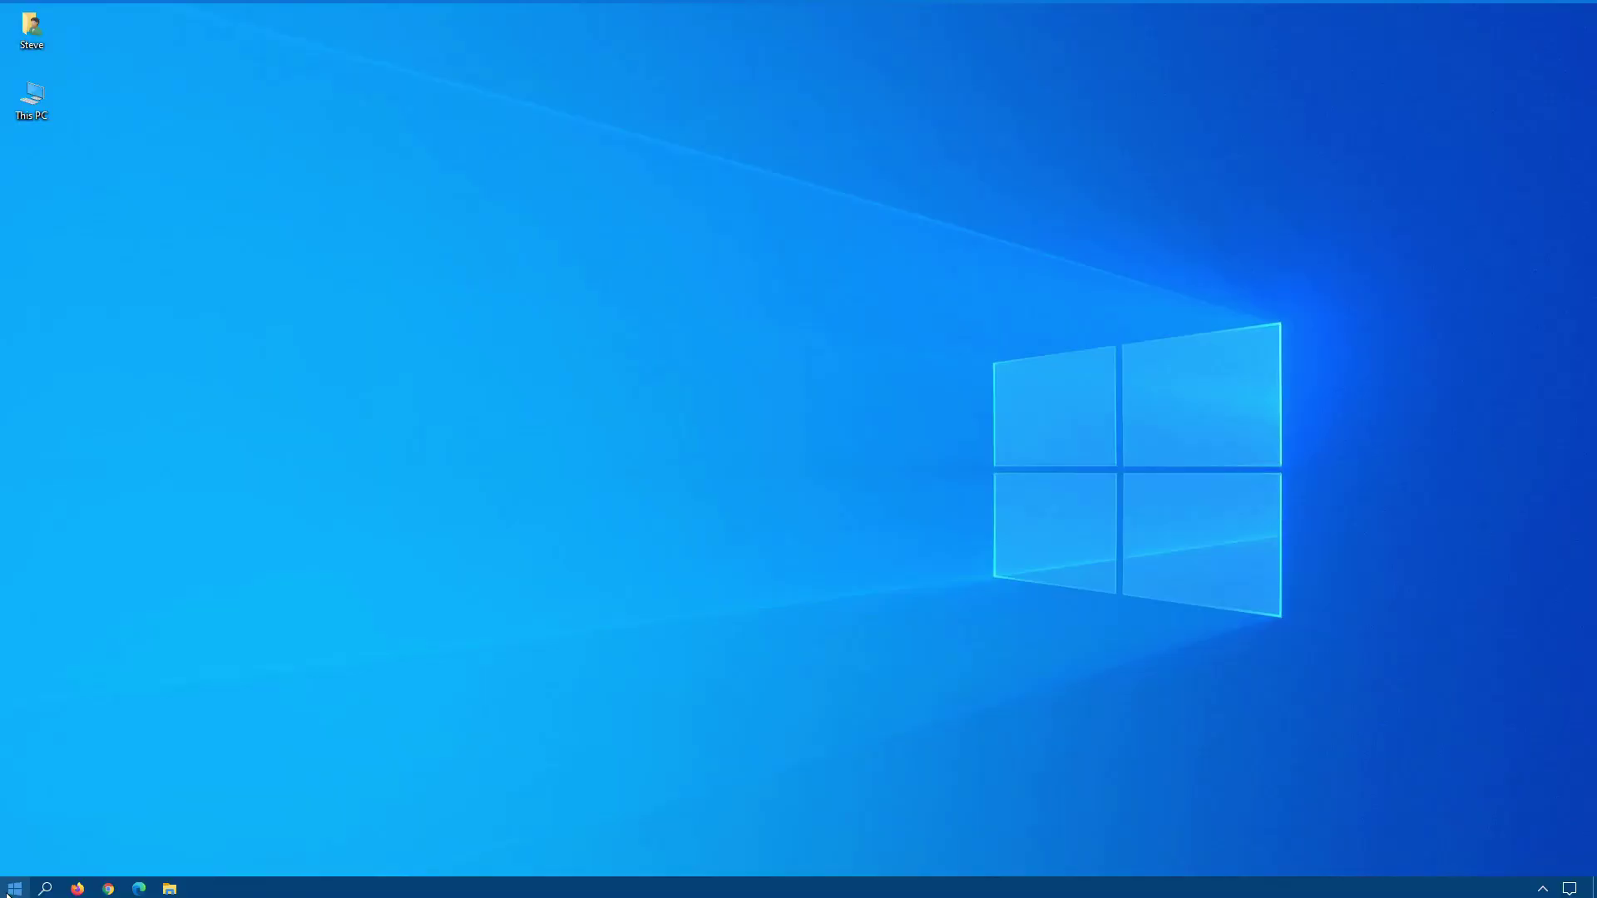
left_click(7, 891)
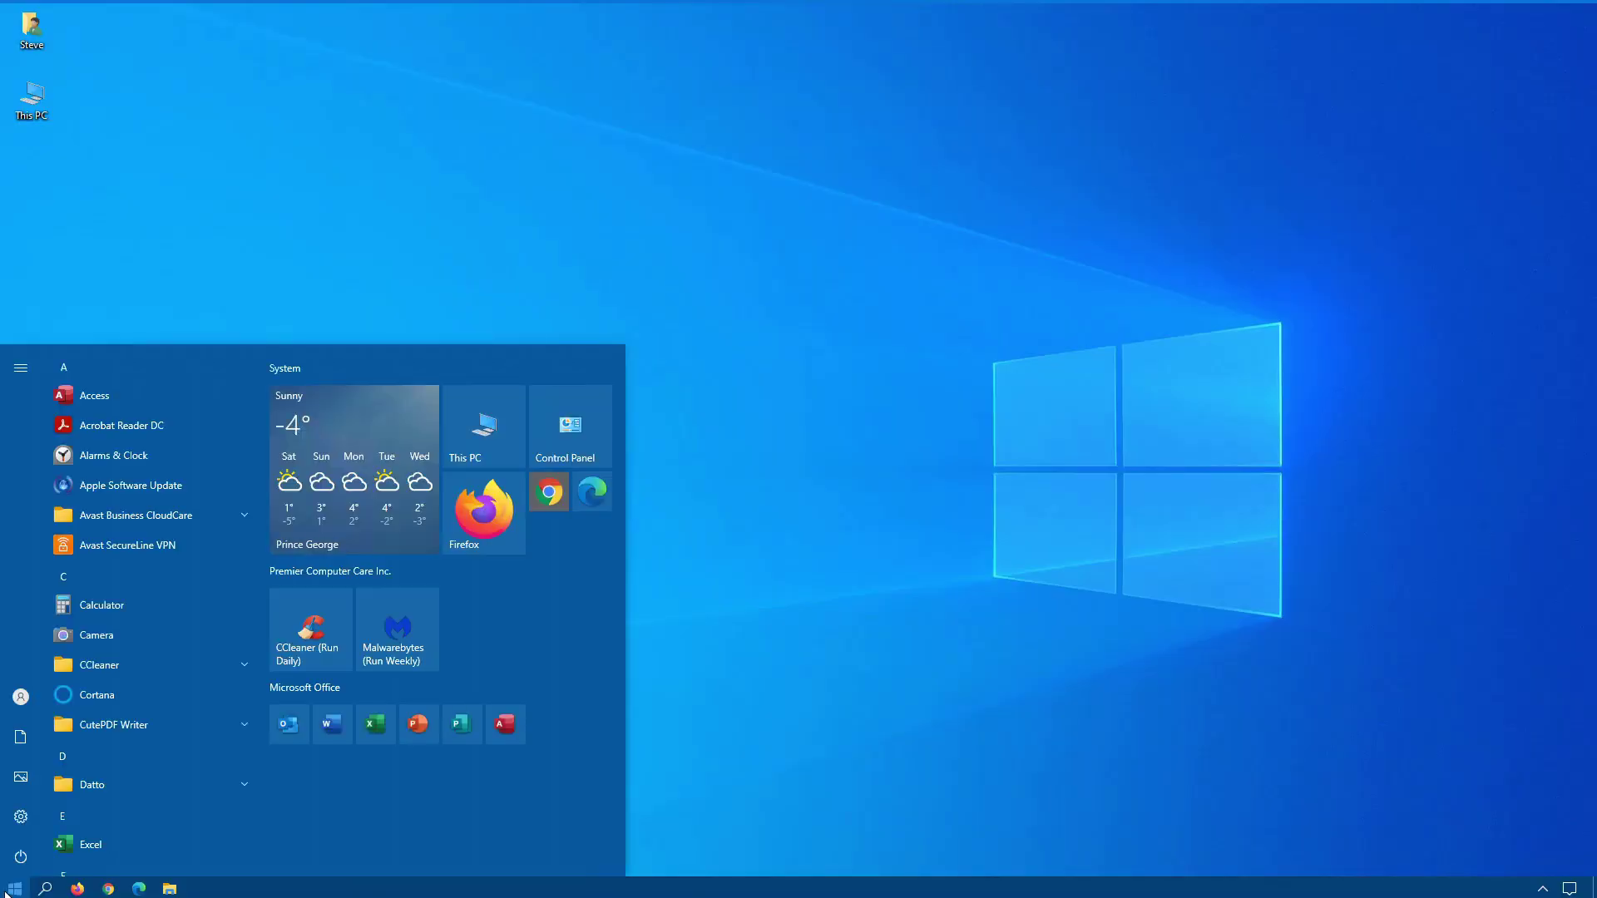
left_click(18, 859)
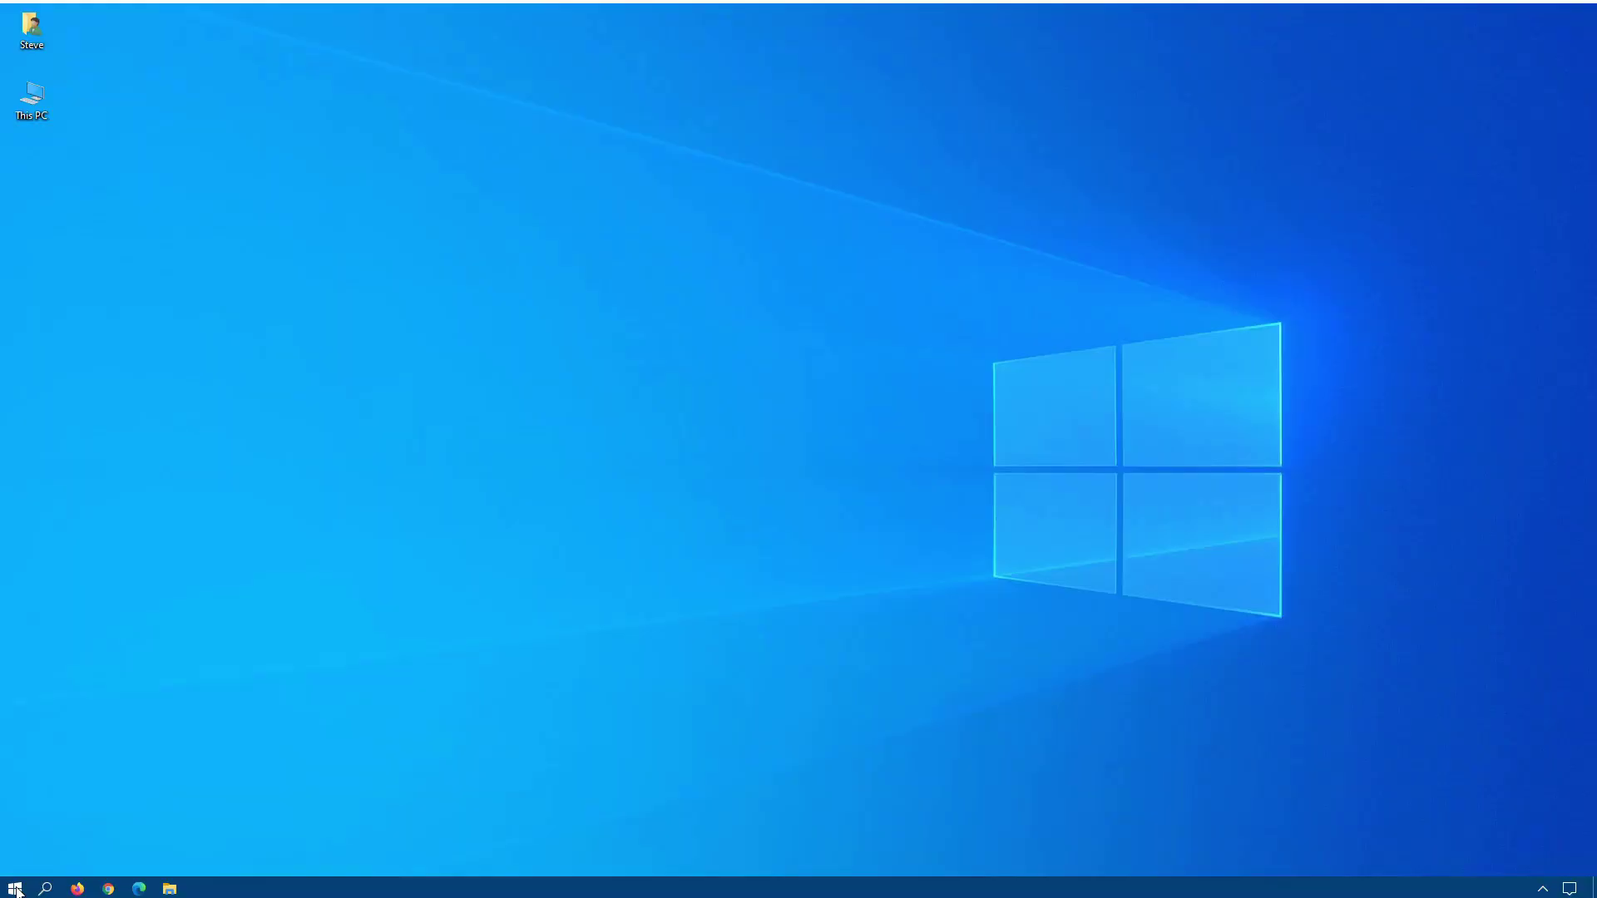
Review the current Power menu actions, then open Control Panel's Power Options.
left_click(15, 889)
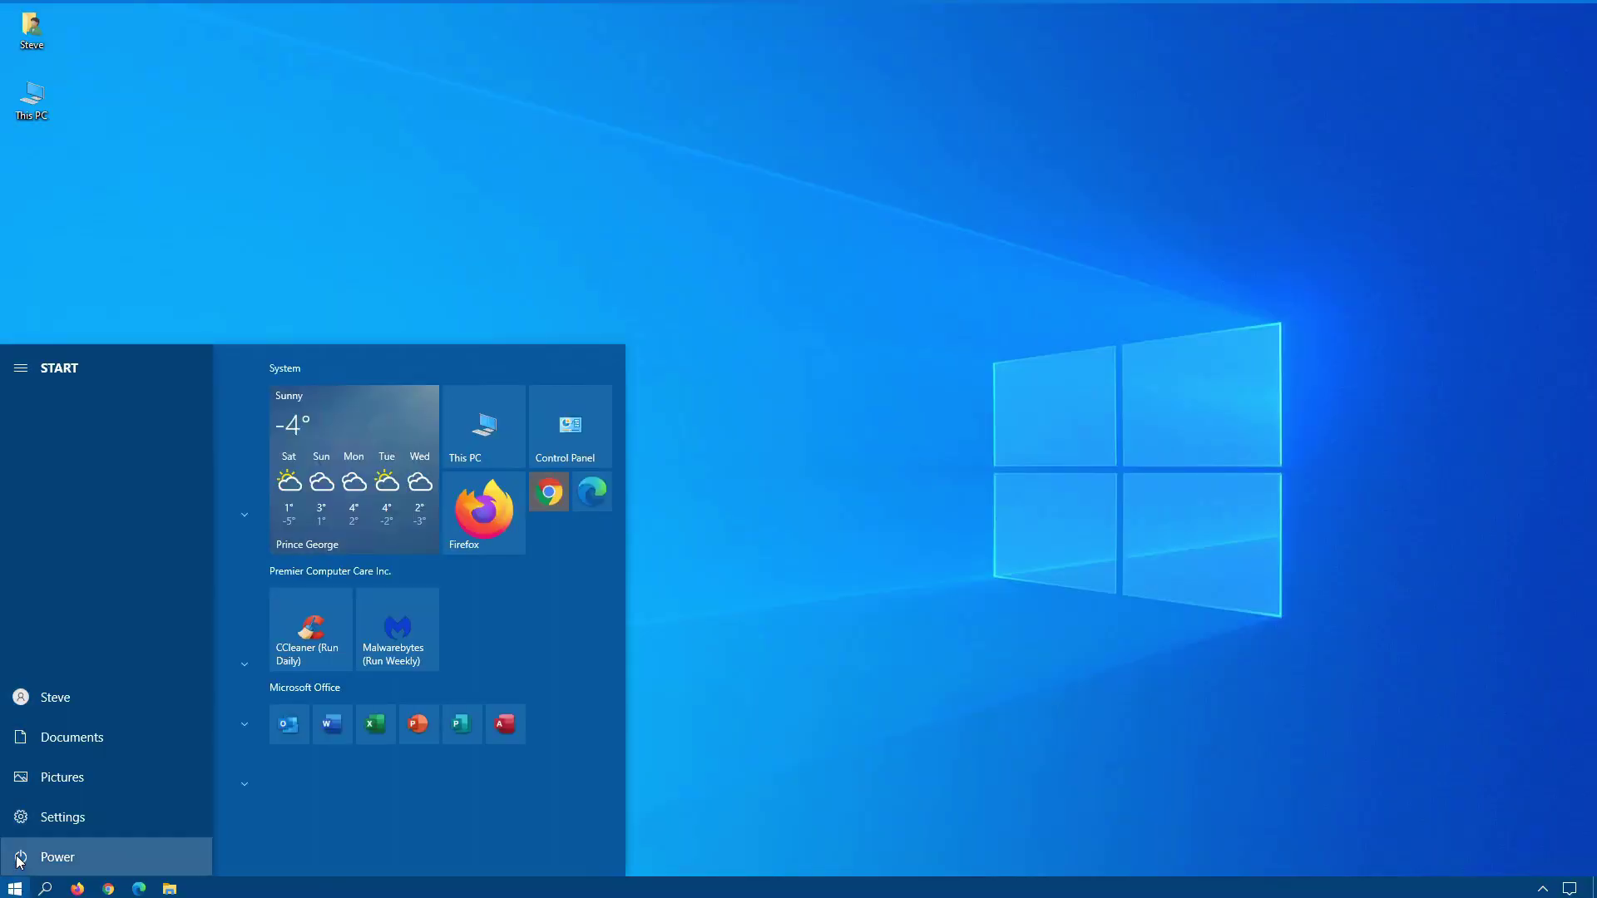
left_click(18, 858)
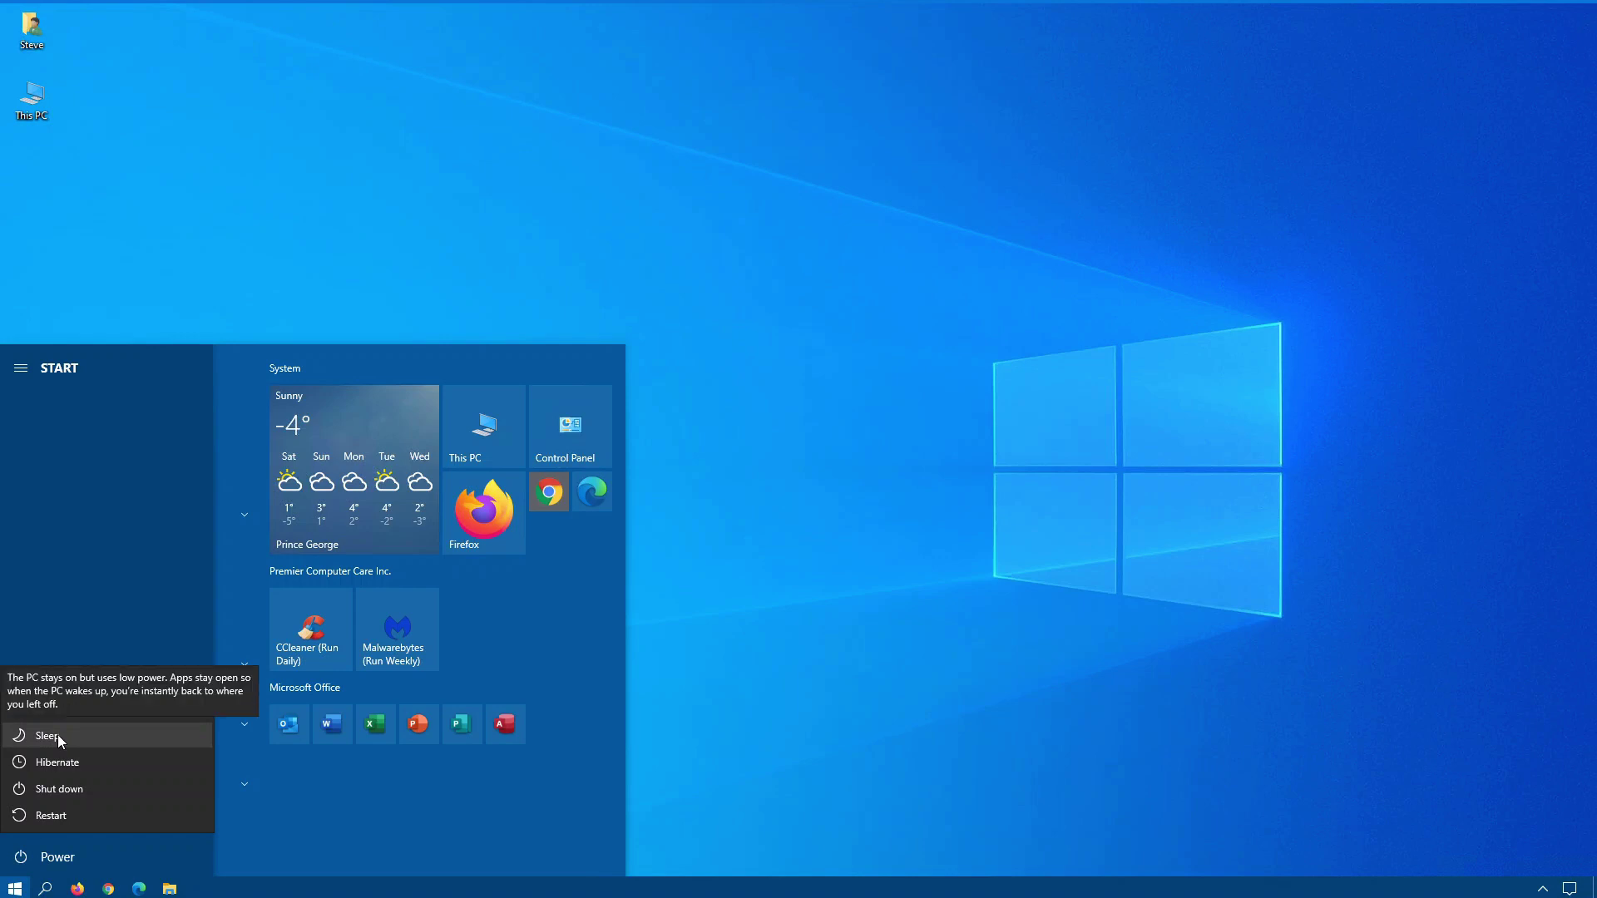
left_click(582, 426)
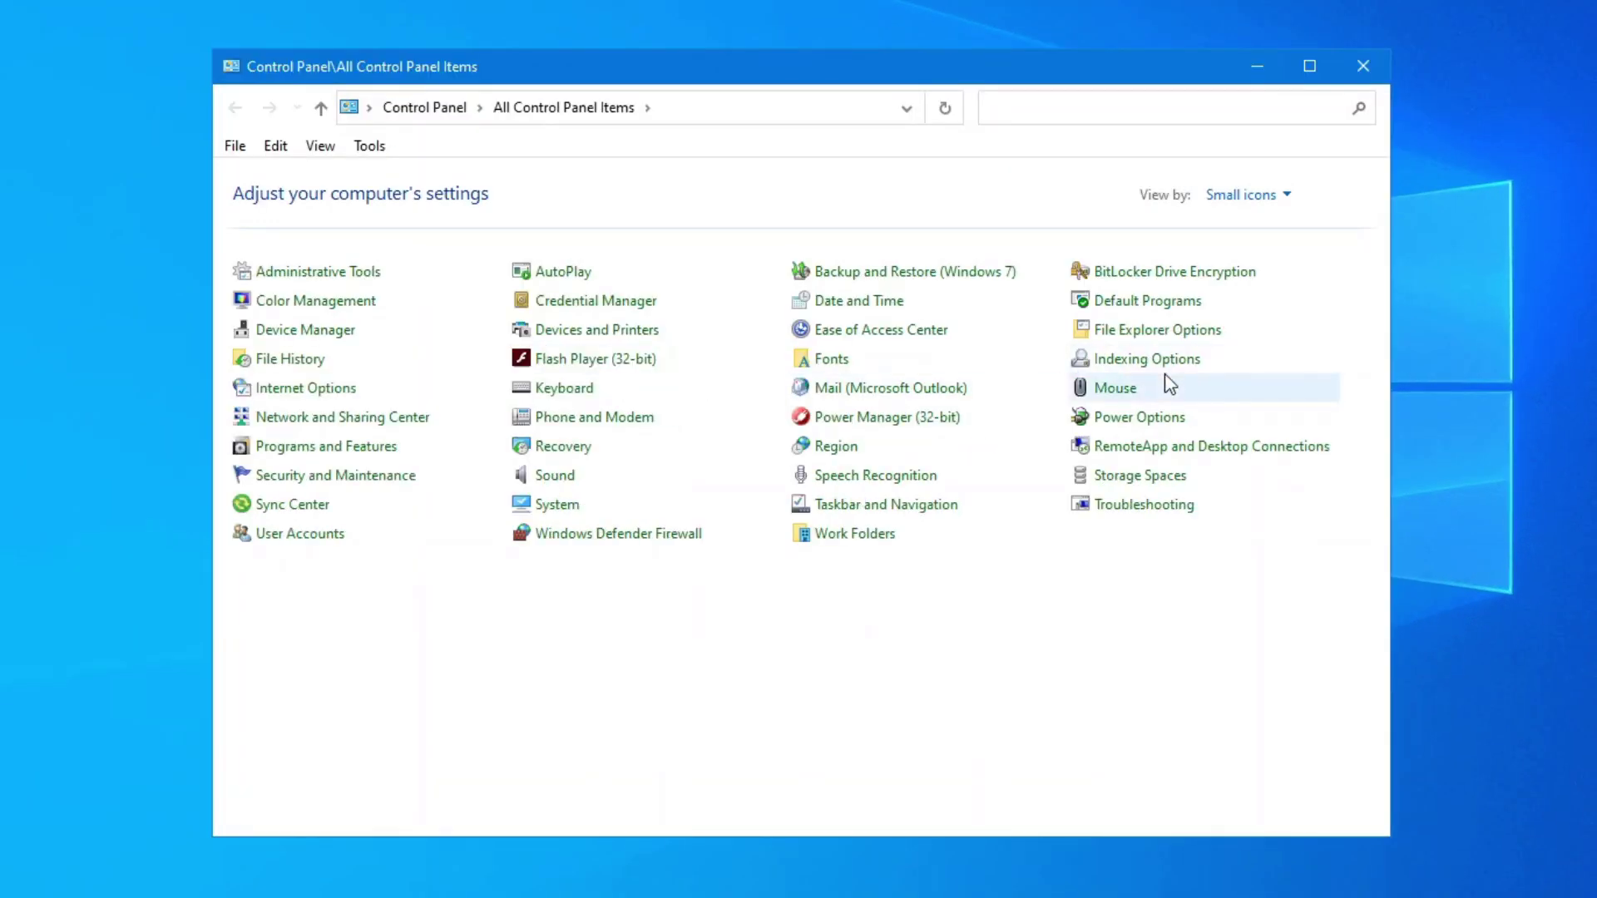
left_click(1134, 419)
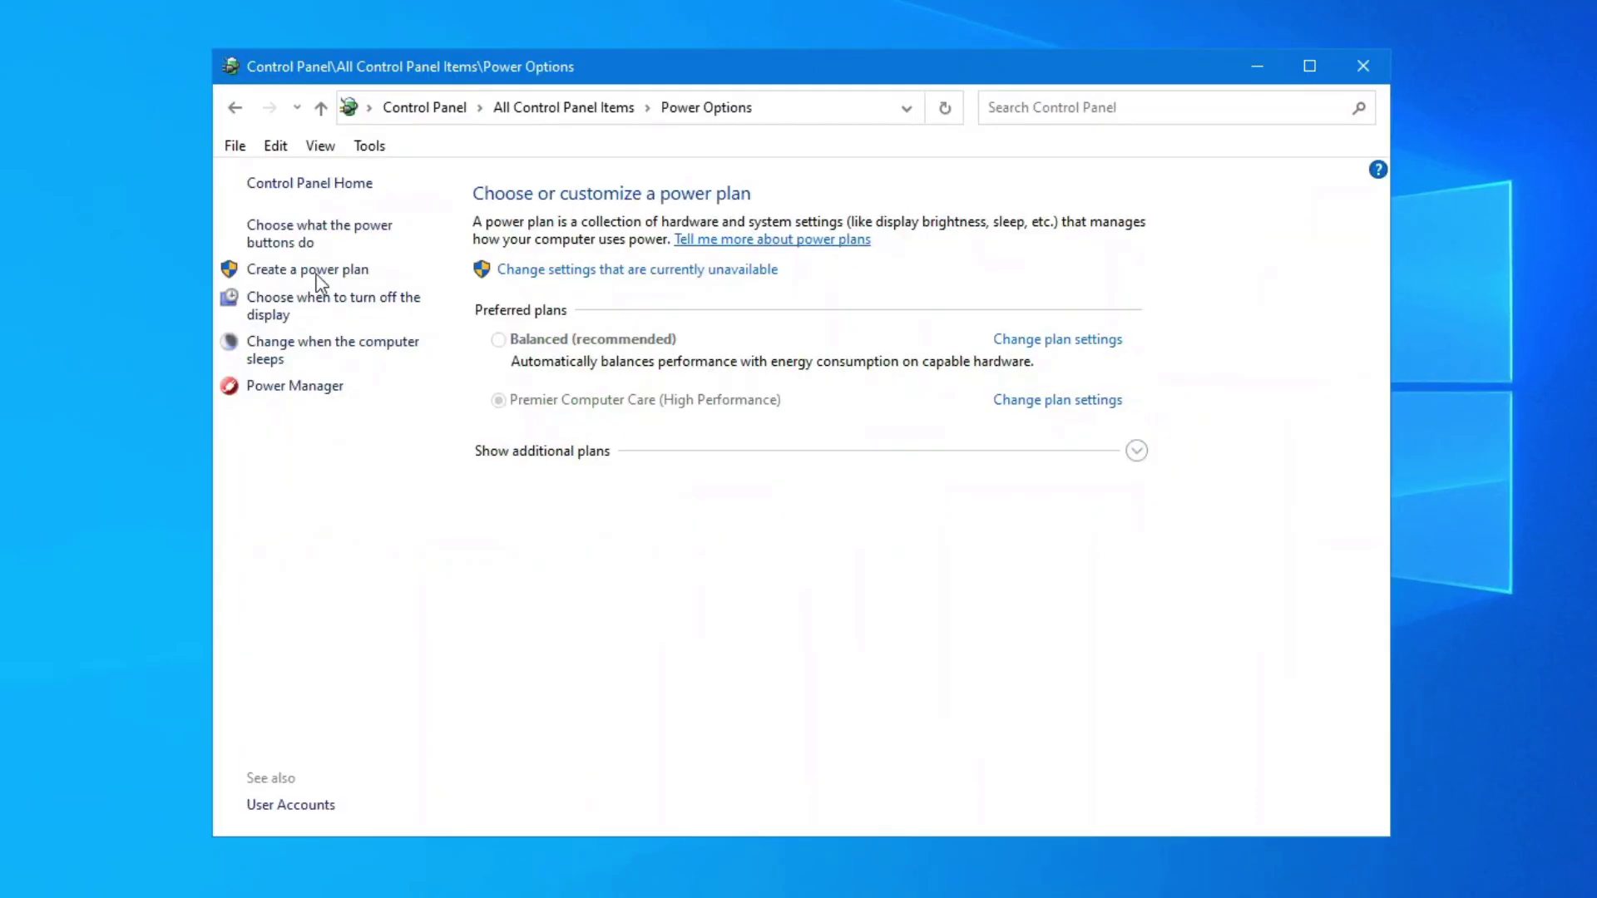
Uncheck Sleep in the shutdown settings, save, and verify the Power menu no longer lists it.
left_click(314, 240)
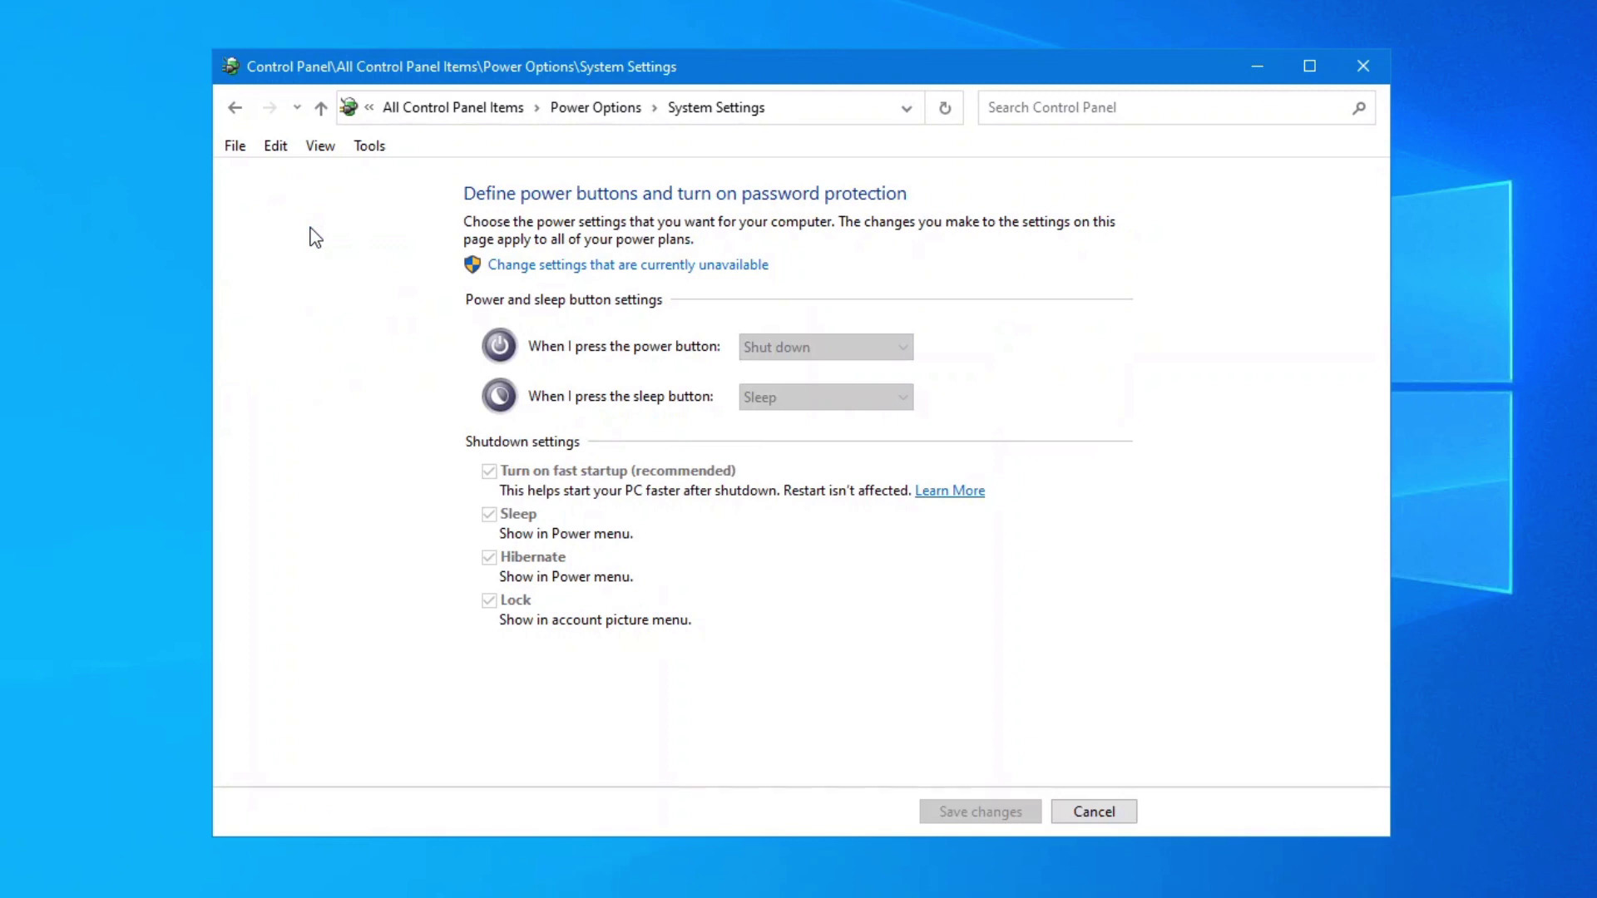
left_click(618, 267)
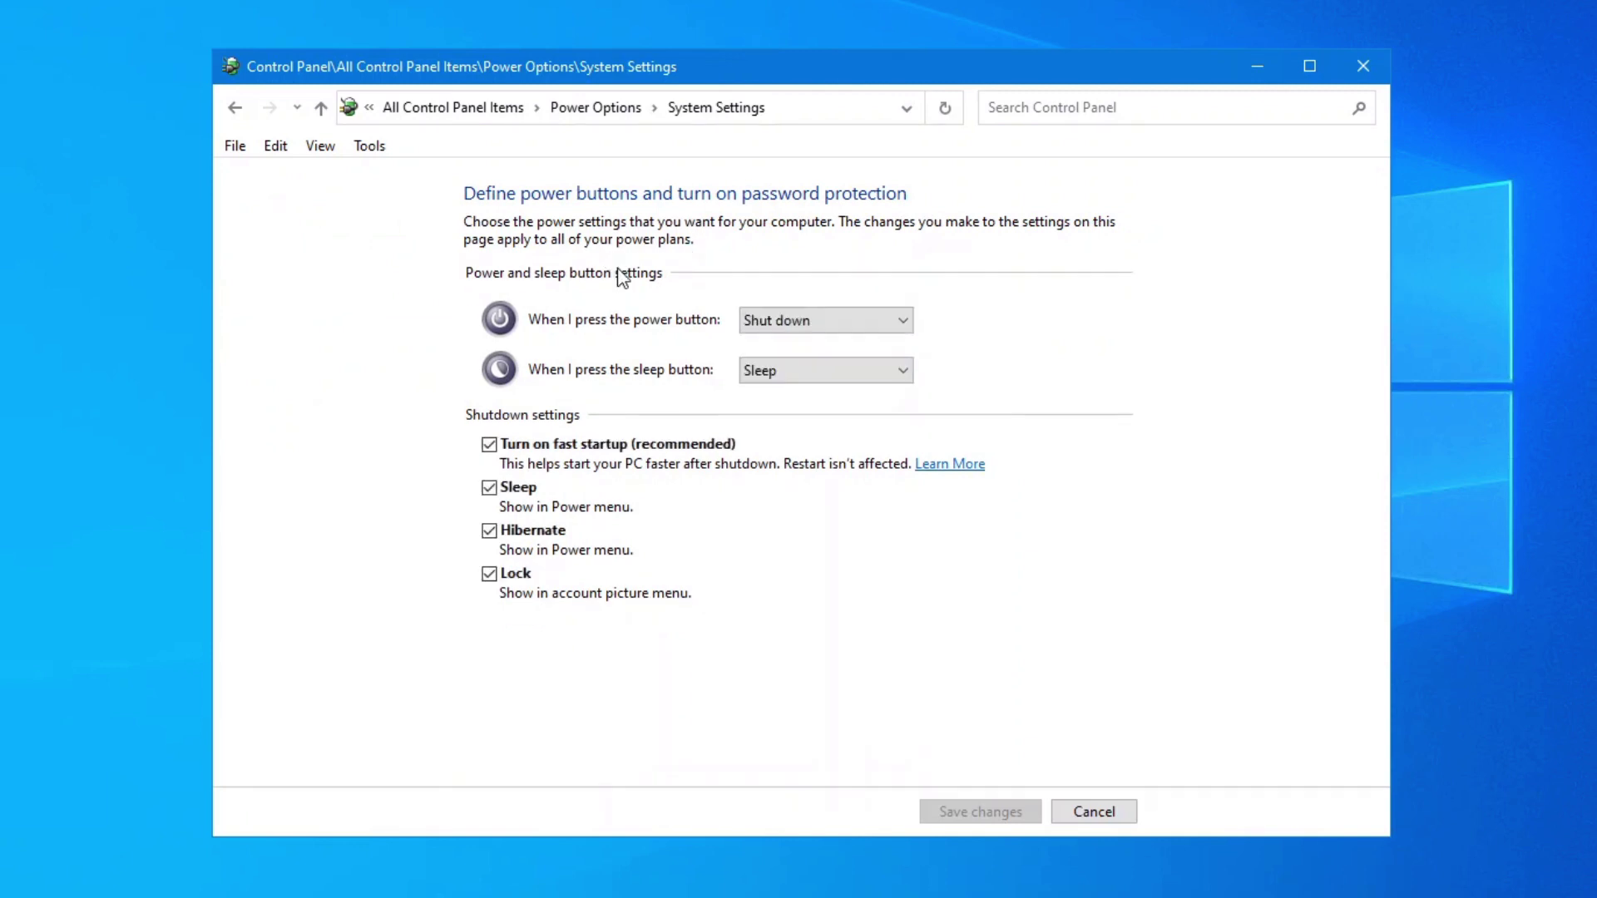
left_click(490, 489)
left_click(996, 813)
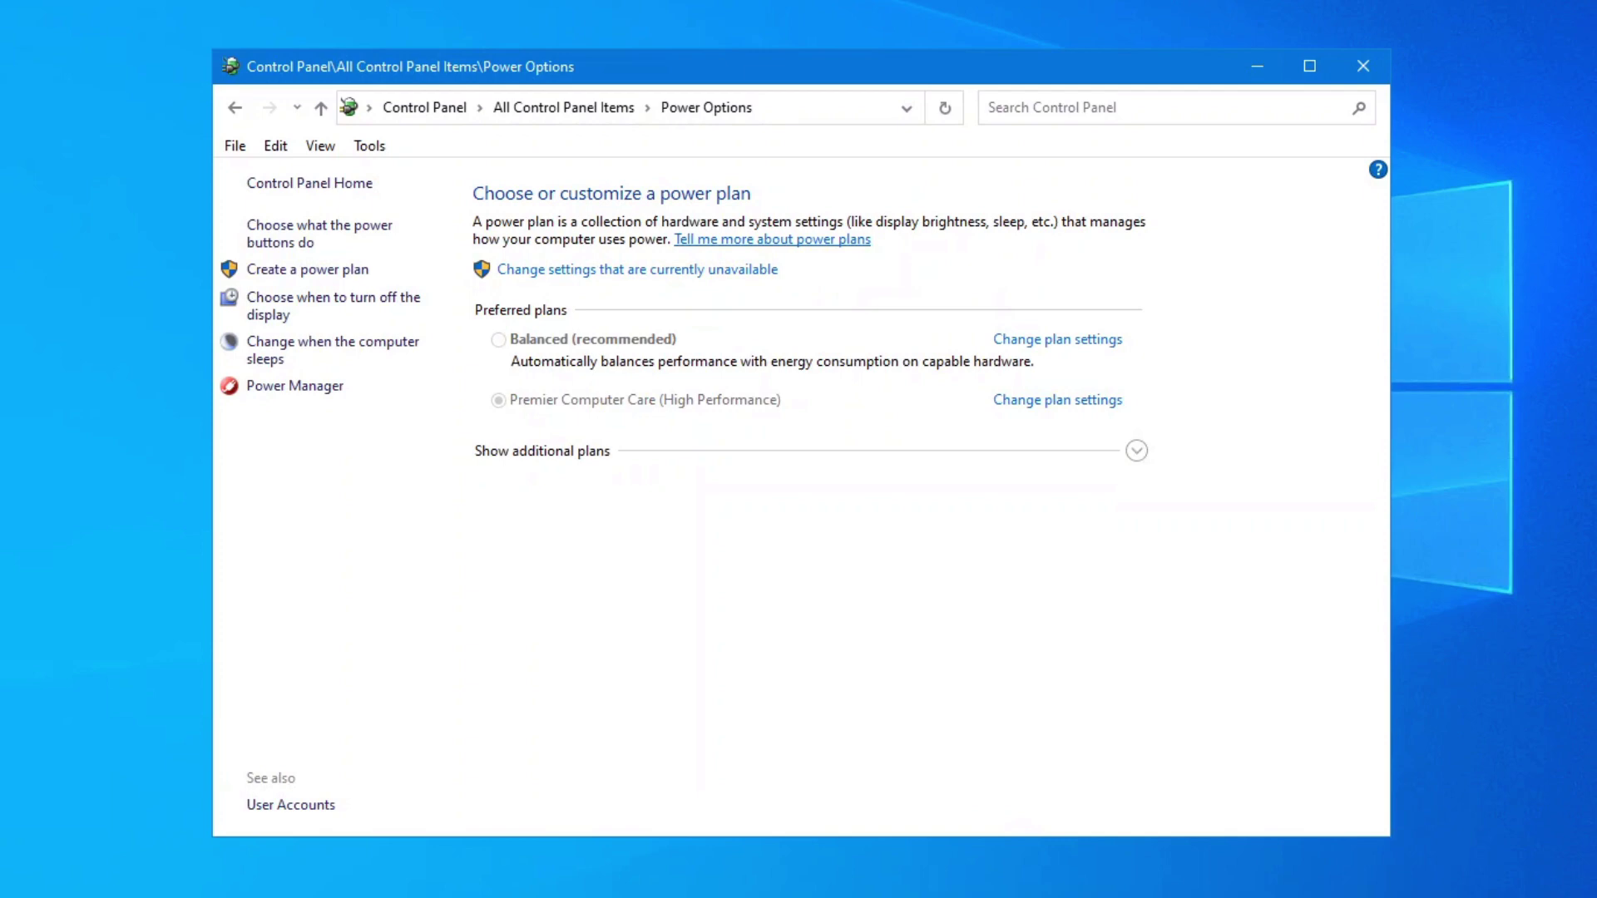
left_click(14, 889)
left_click(24, 849)
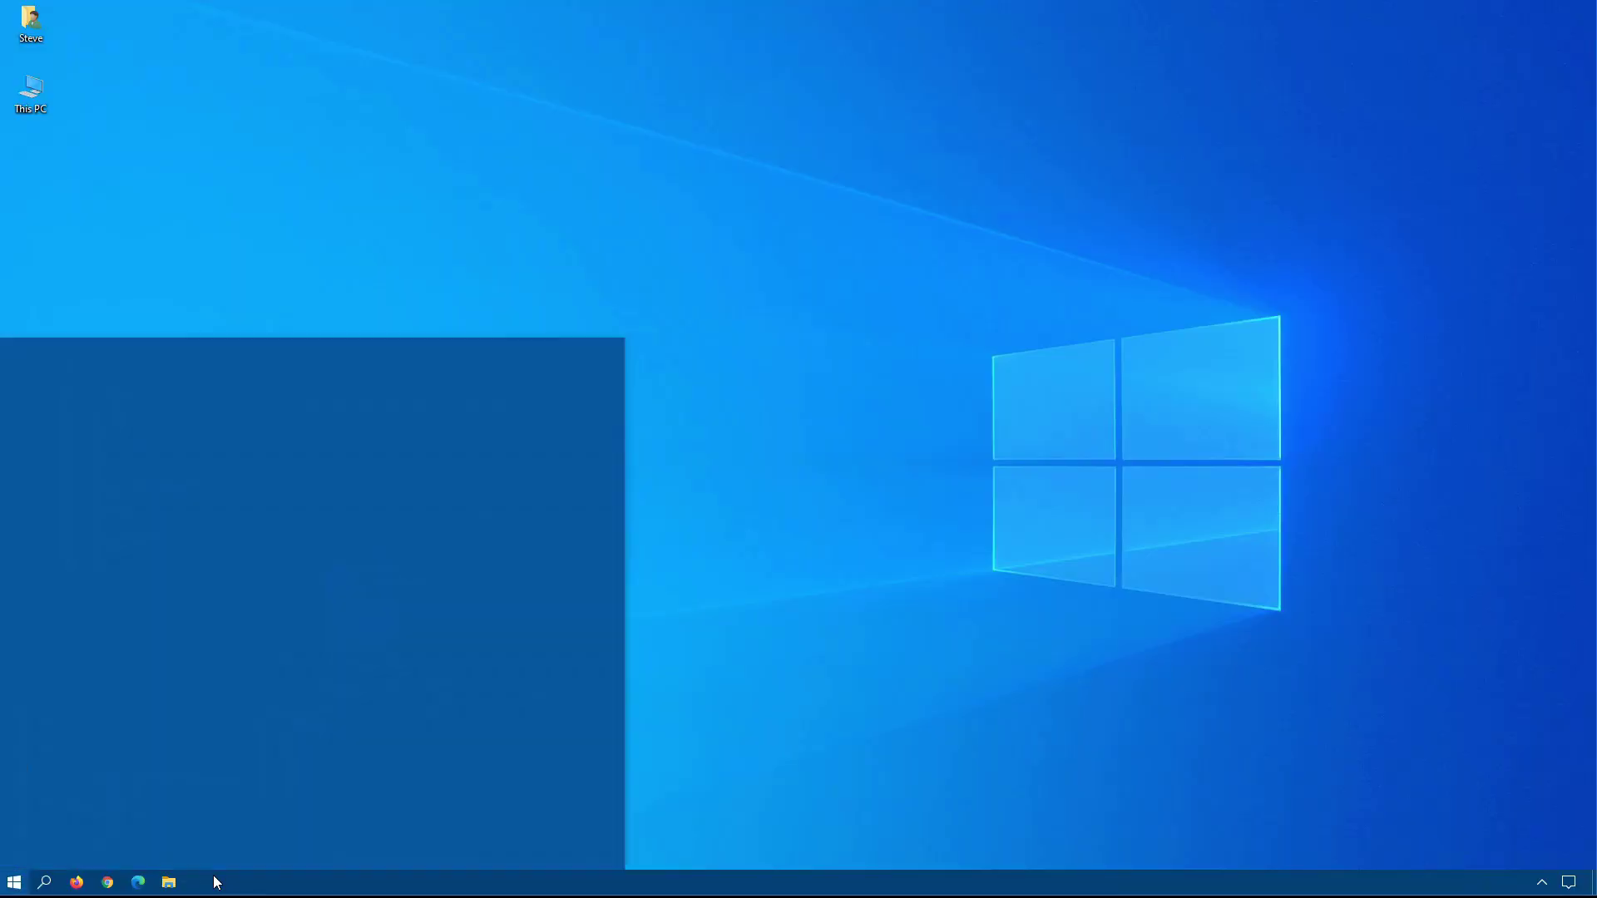
Search 'cont' in Start to bring up Control Panel as the best match.
type("co")
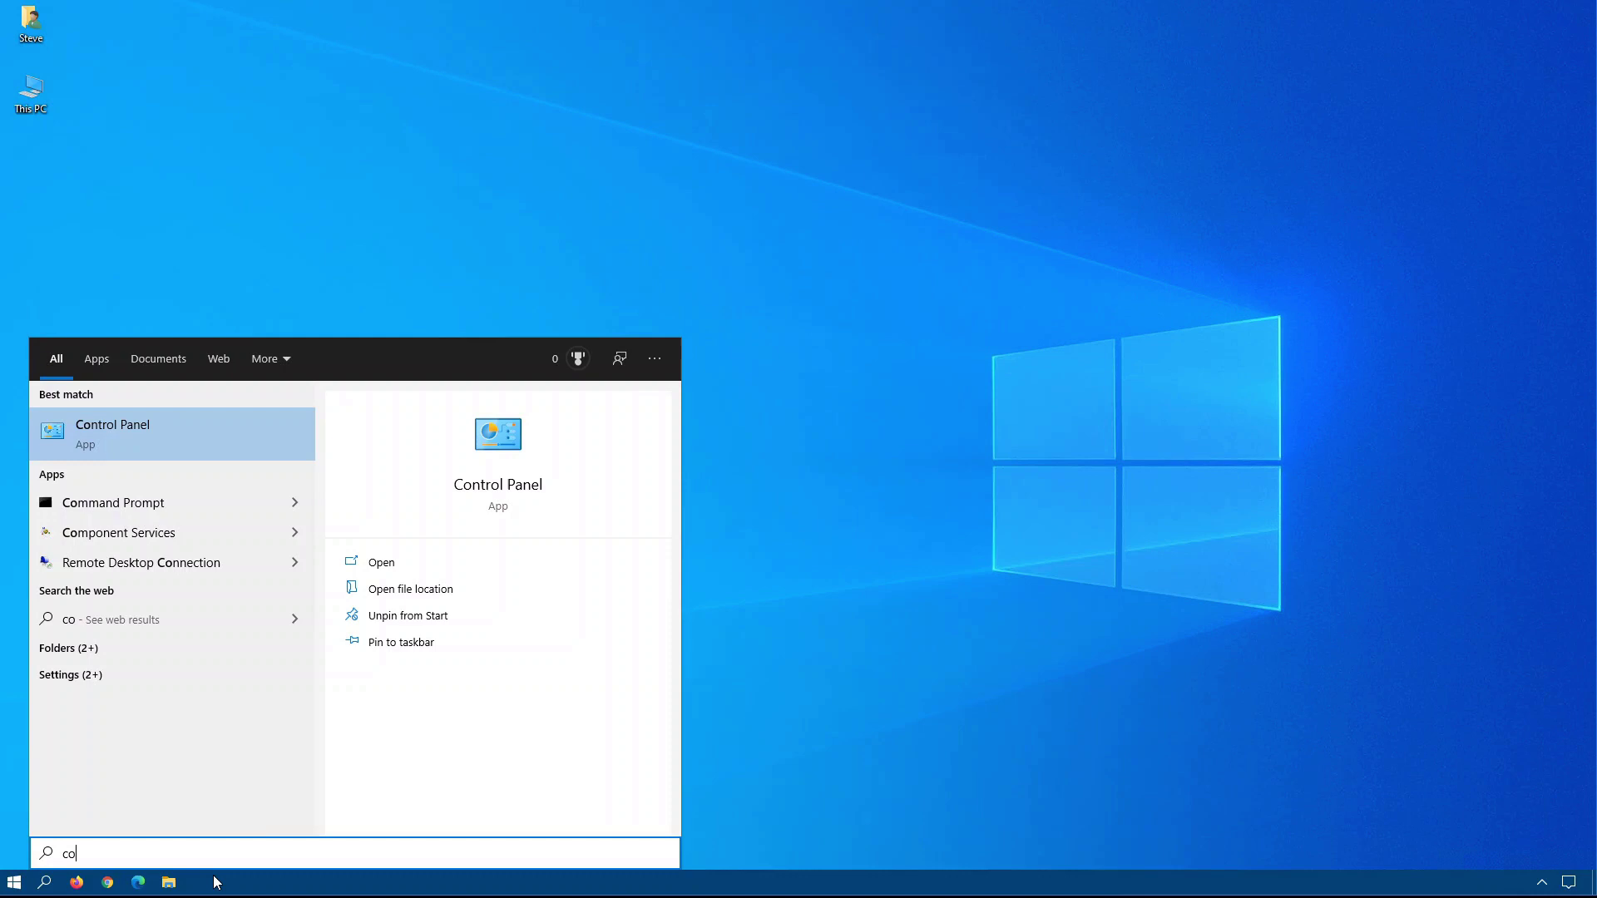
type("nt")
In Power Options' power button settings, uncheck Turn on fast startup and save.
left_click(173, 426)
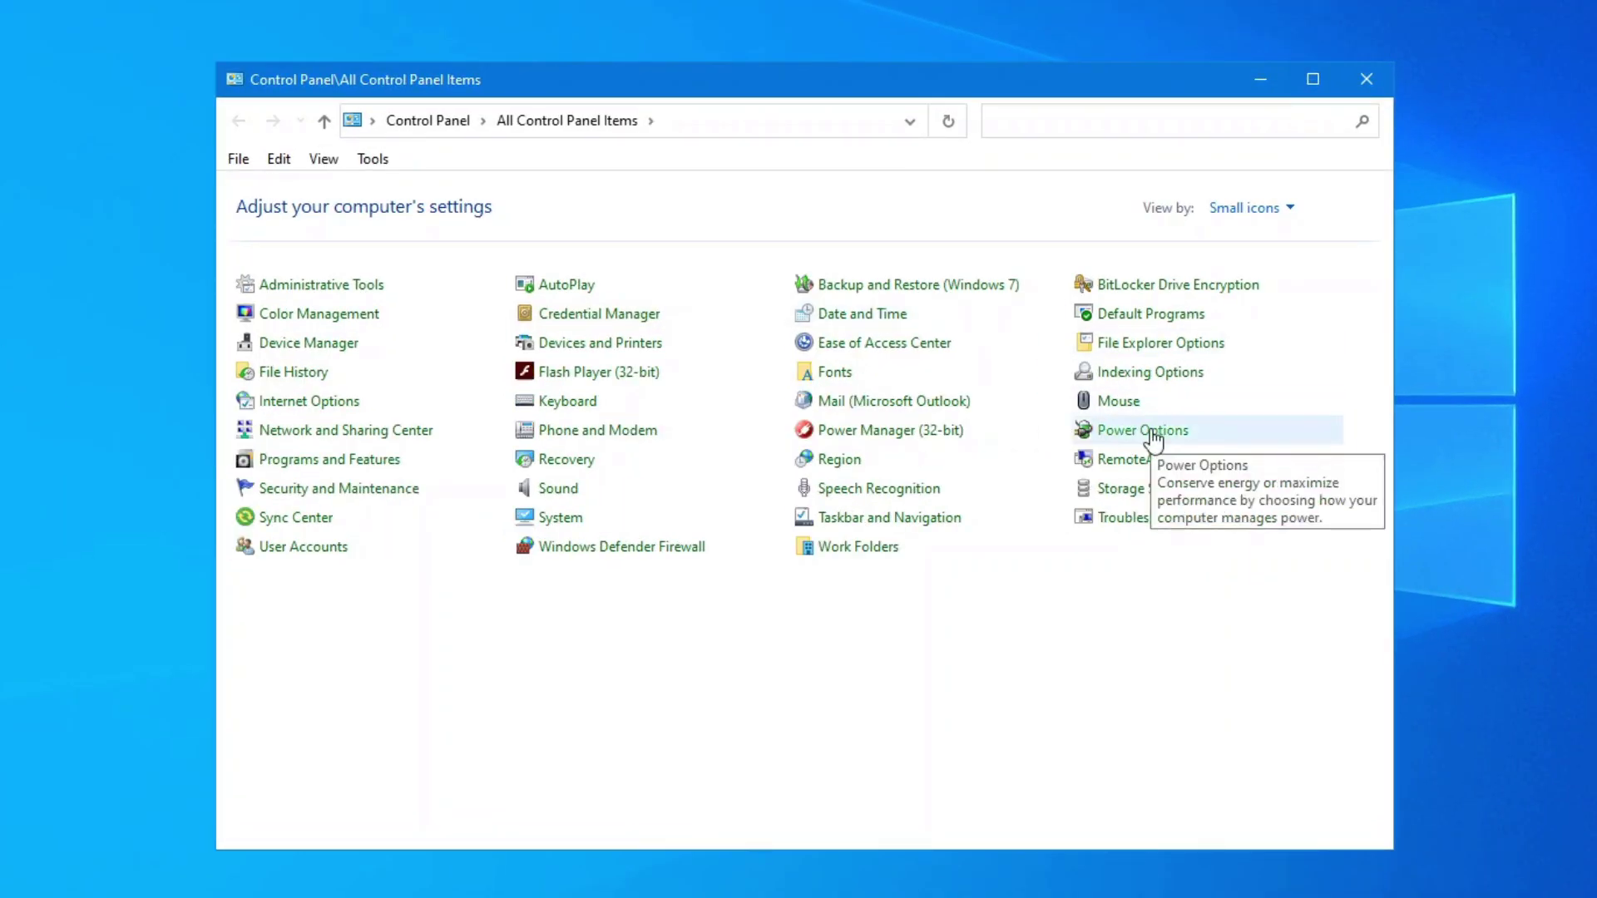
left_click(1152, 432)
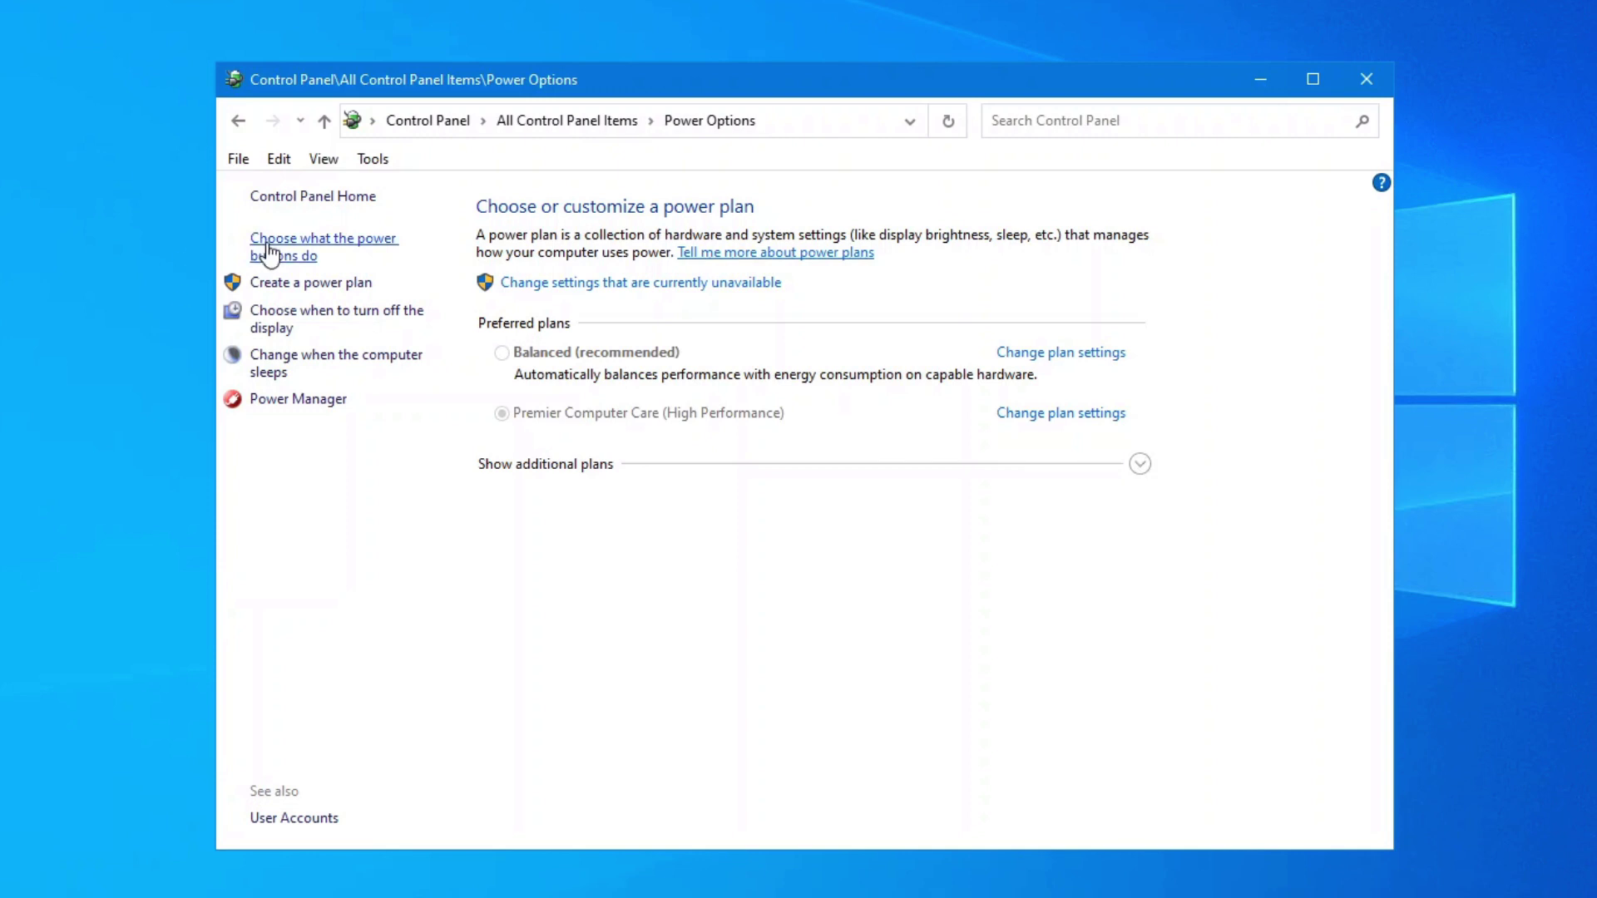
left_click(268, 250)
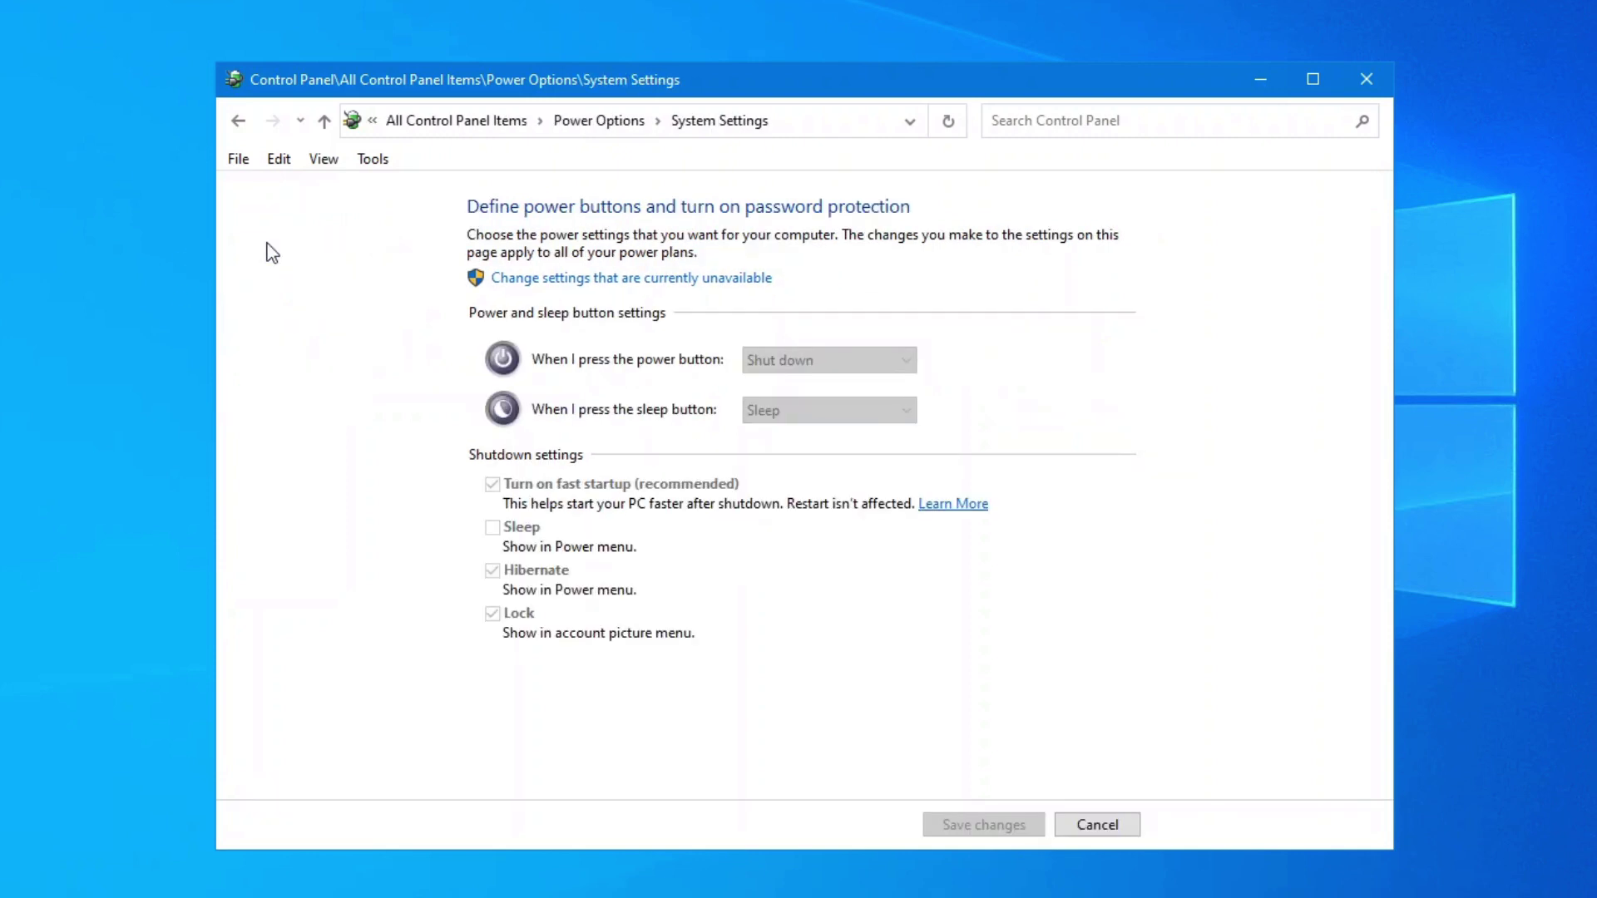
left_click(603, 279)
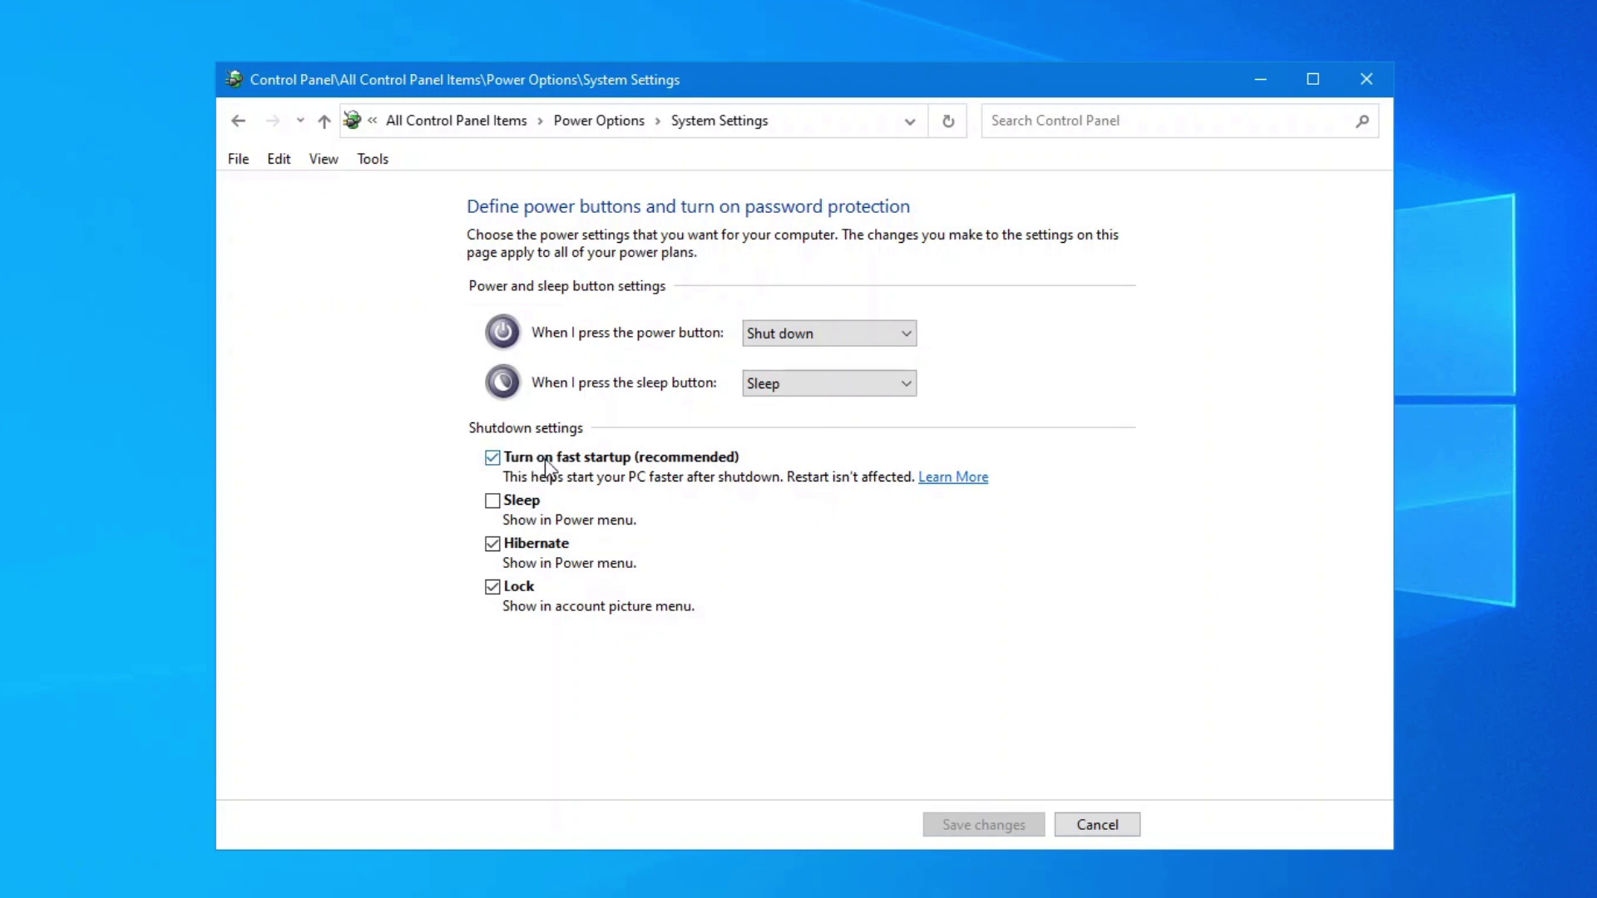
left_click(492, 457)
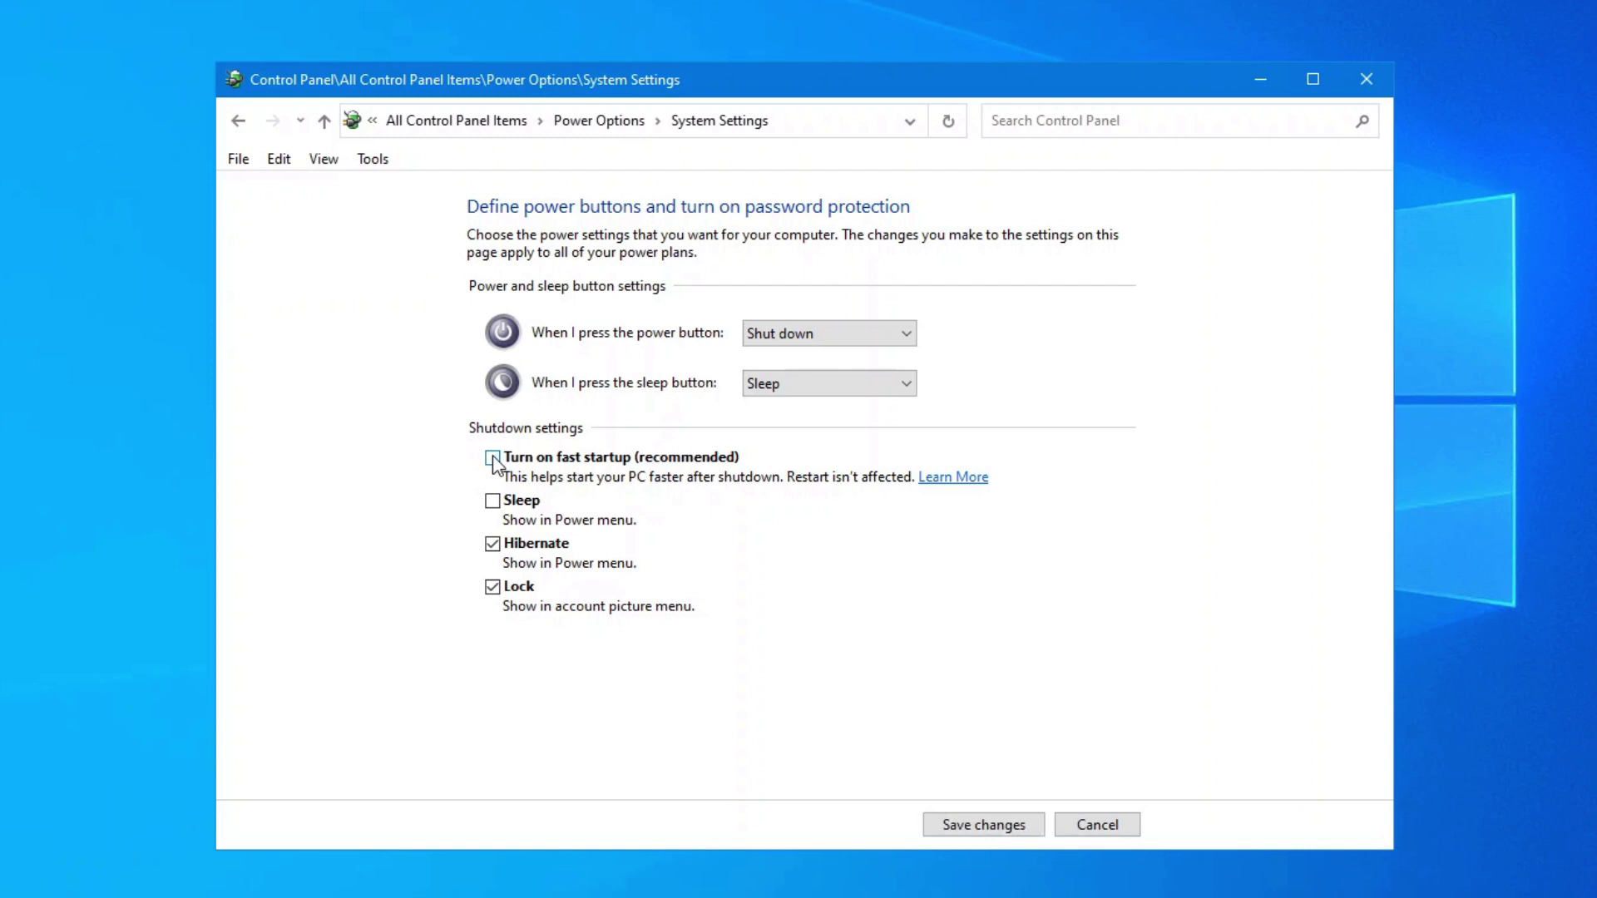
left_click(982, 825)
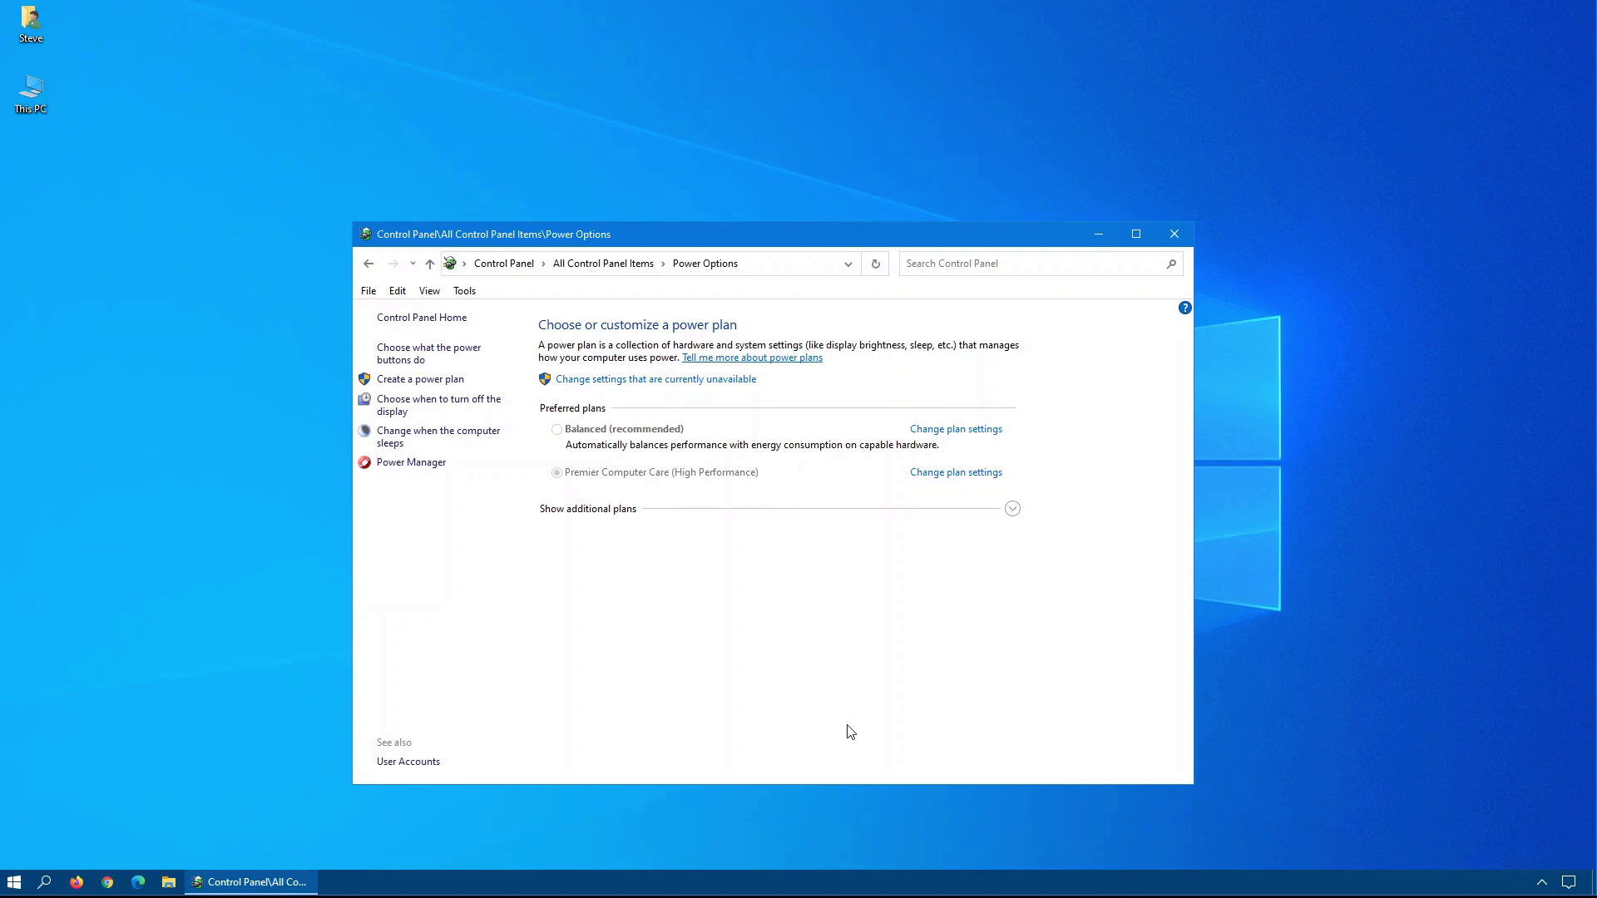
Close Control Panel with Alt+F4, then open Shut Down Windows and view its choices.
key("alt")
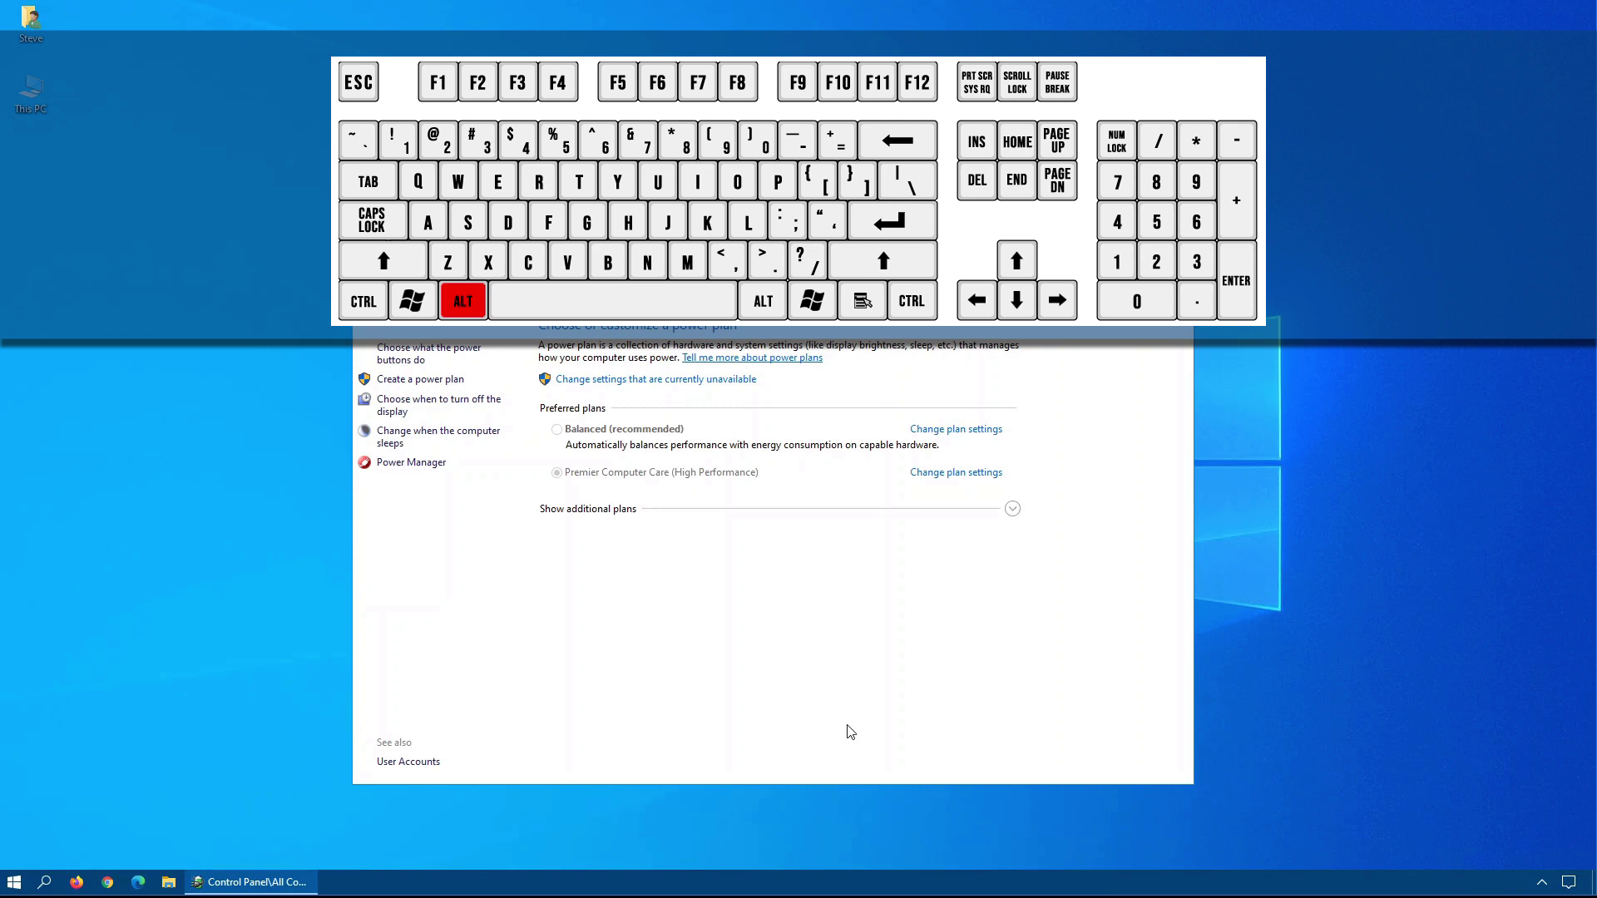
key("alt+F4")
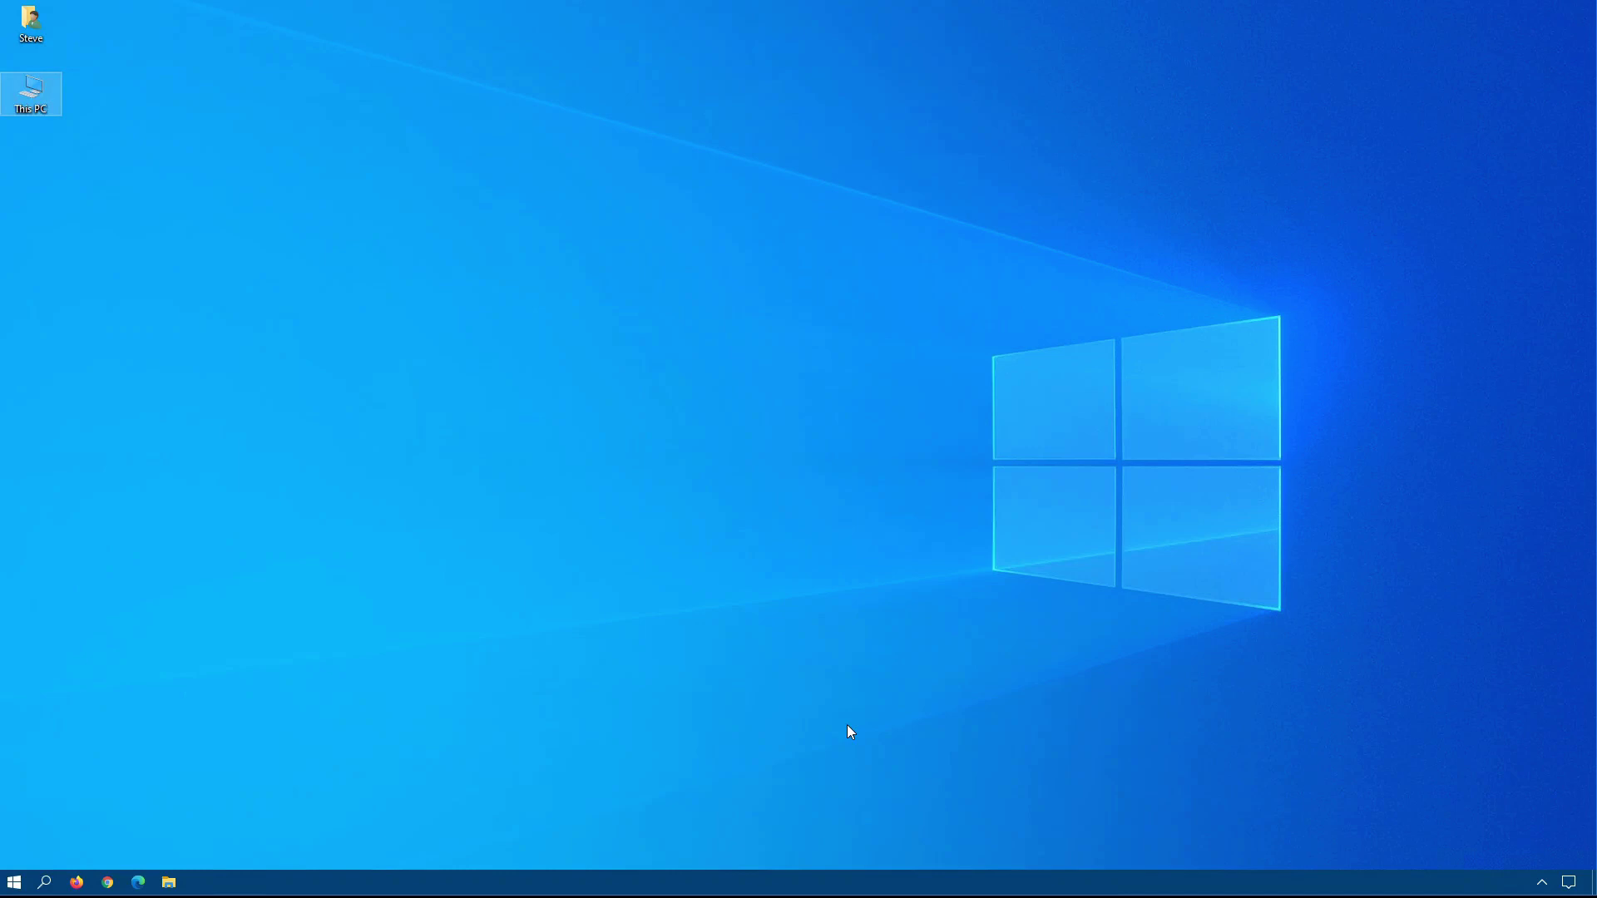
key("super")
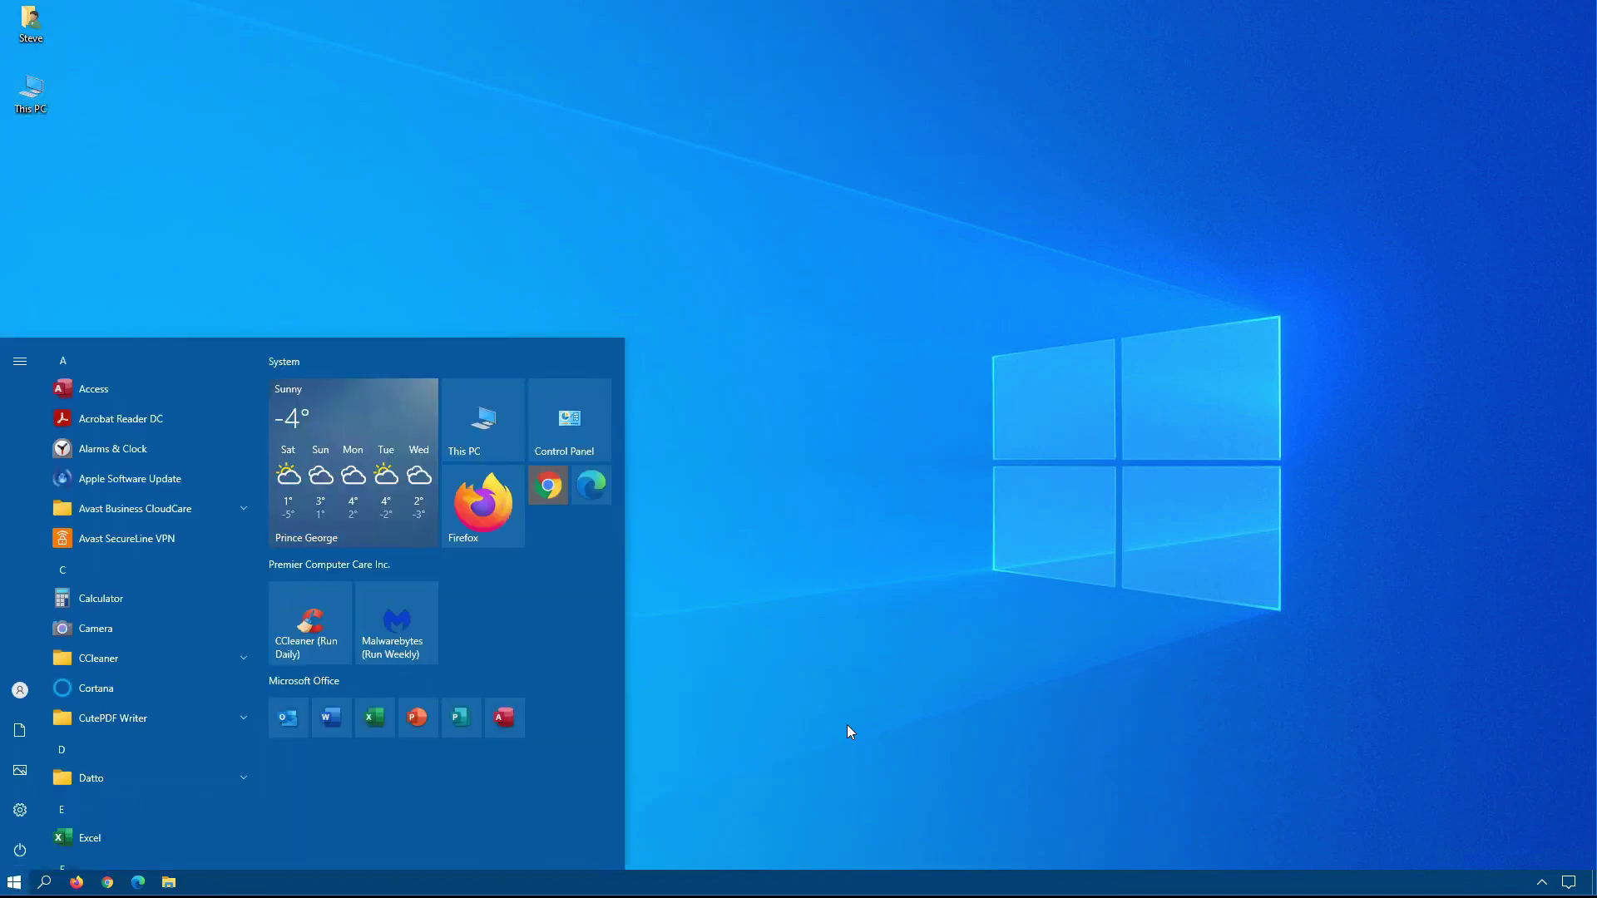
key("alt")
key("alt+F4")
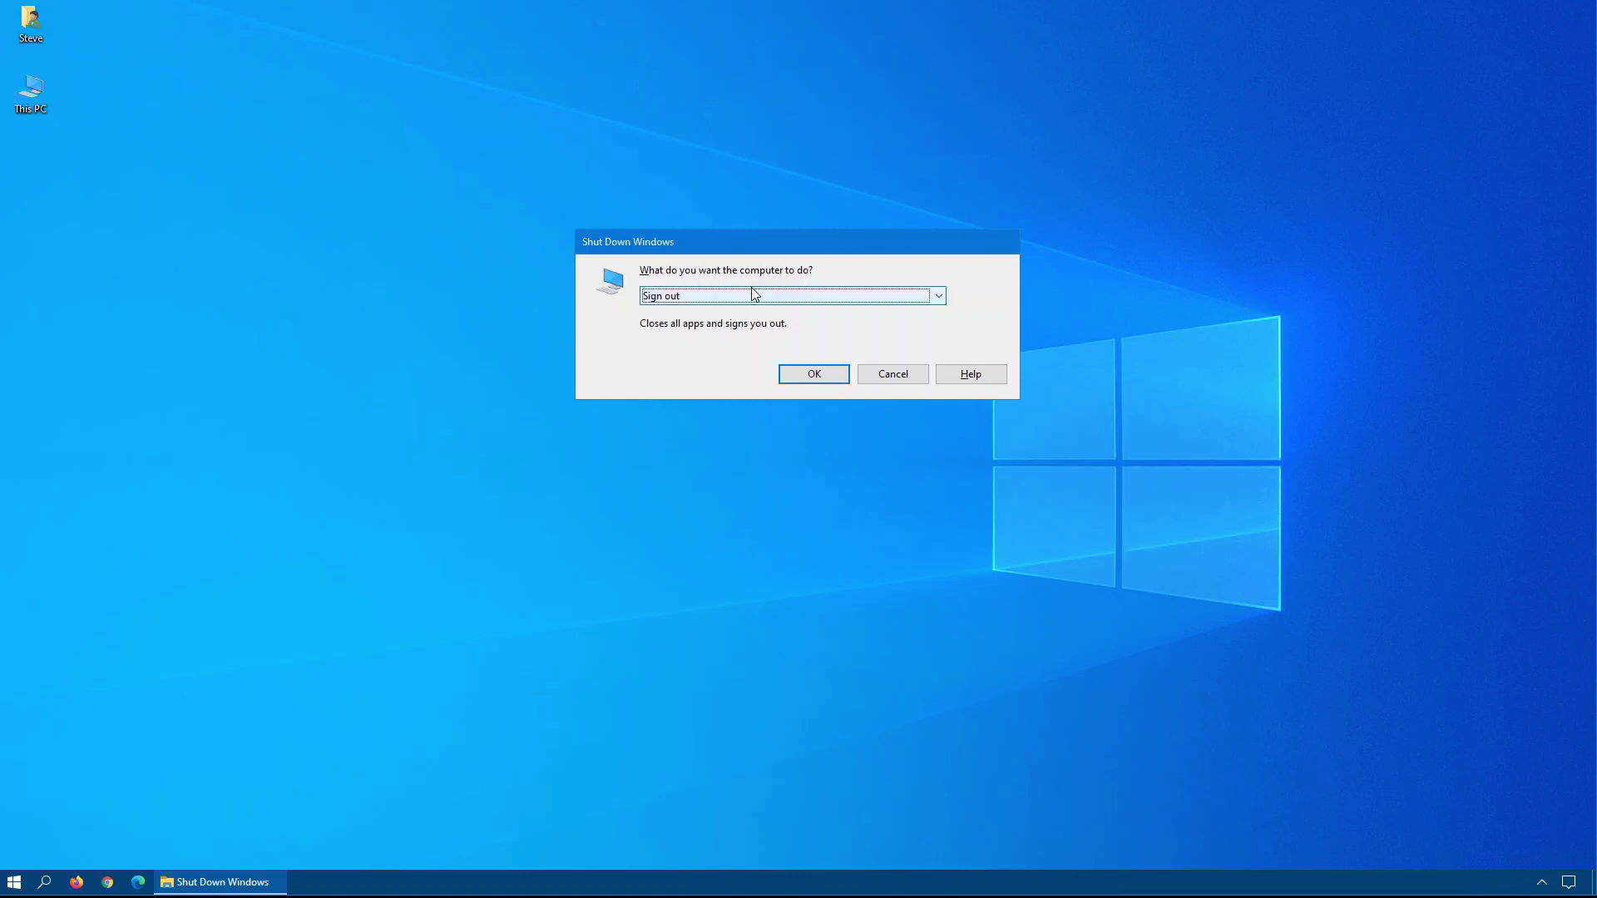
left_click(759, 303)
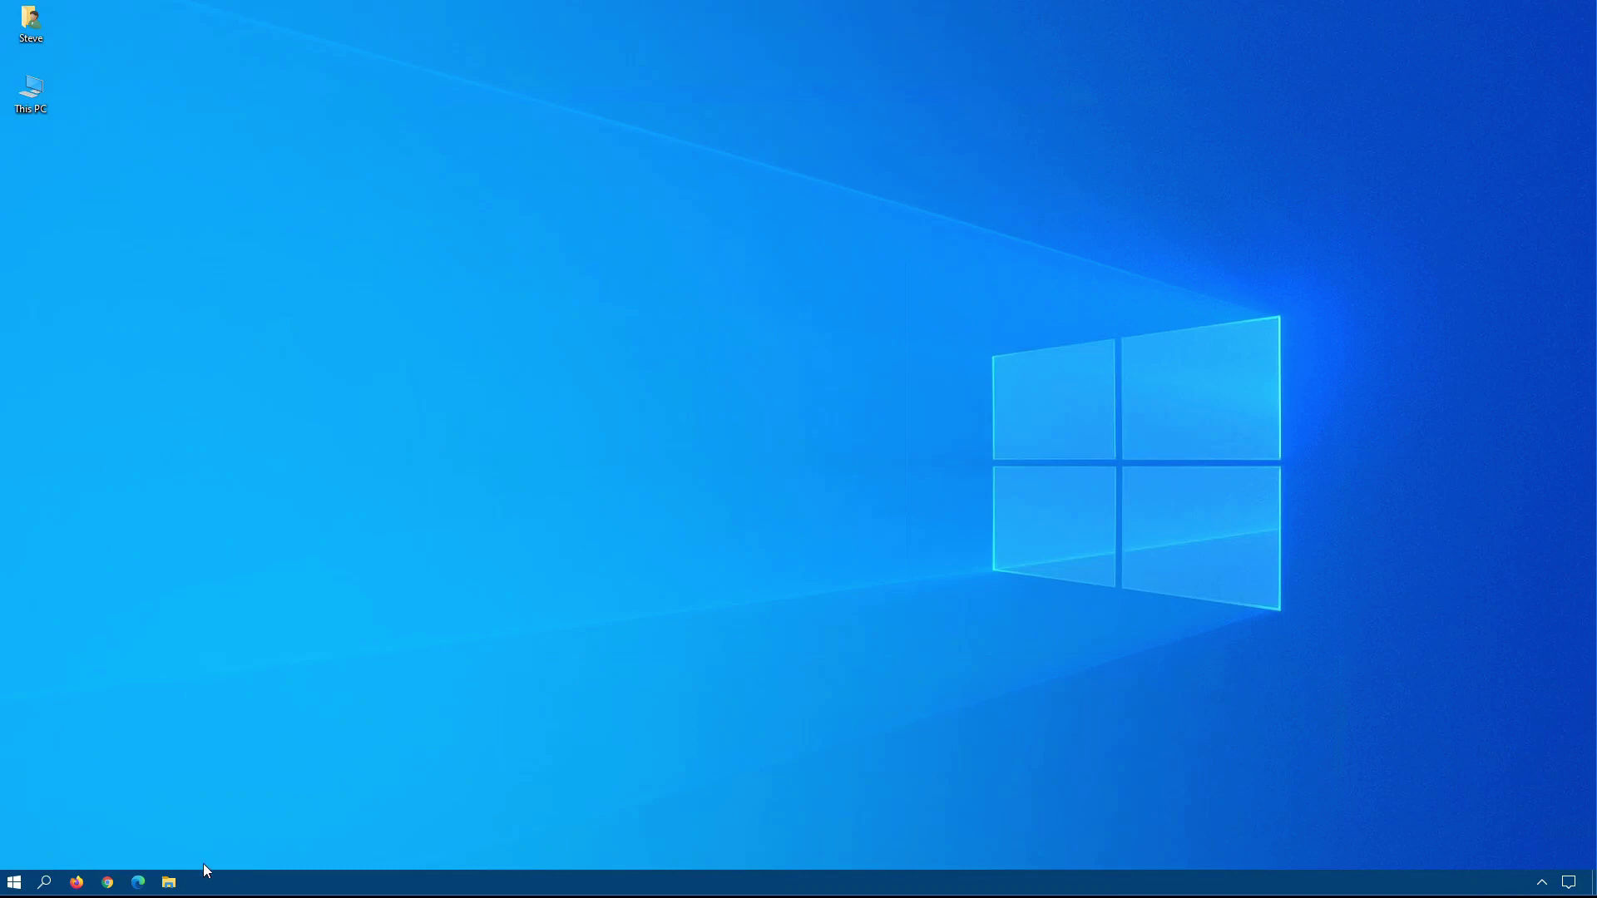
Open C:\Scripts in File Explorer by way of This PC and System (C:).
left_click(169, 882)
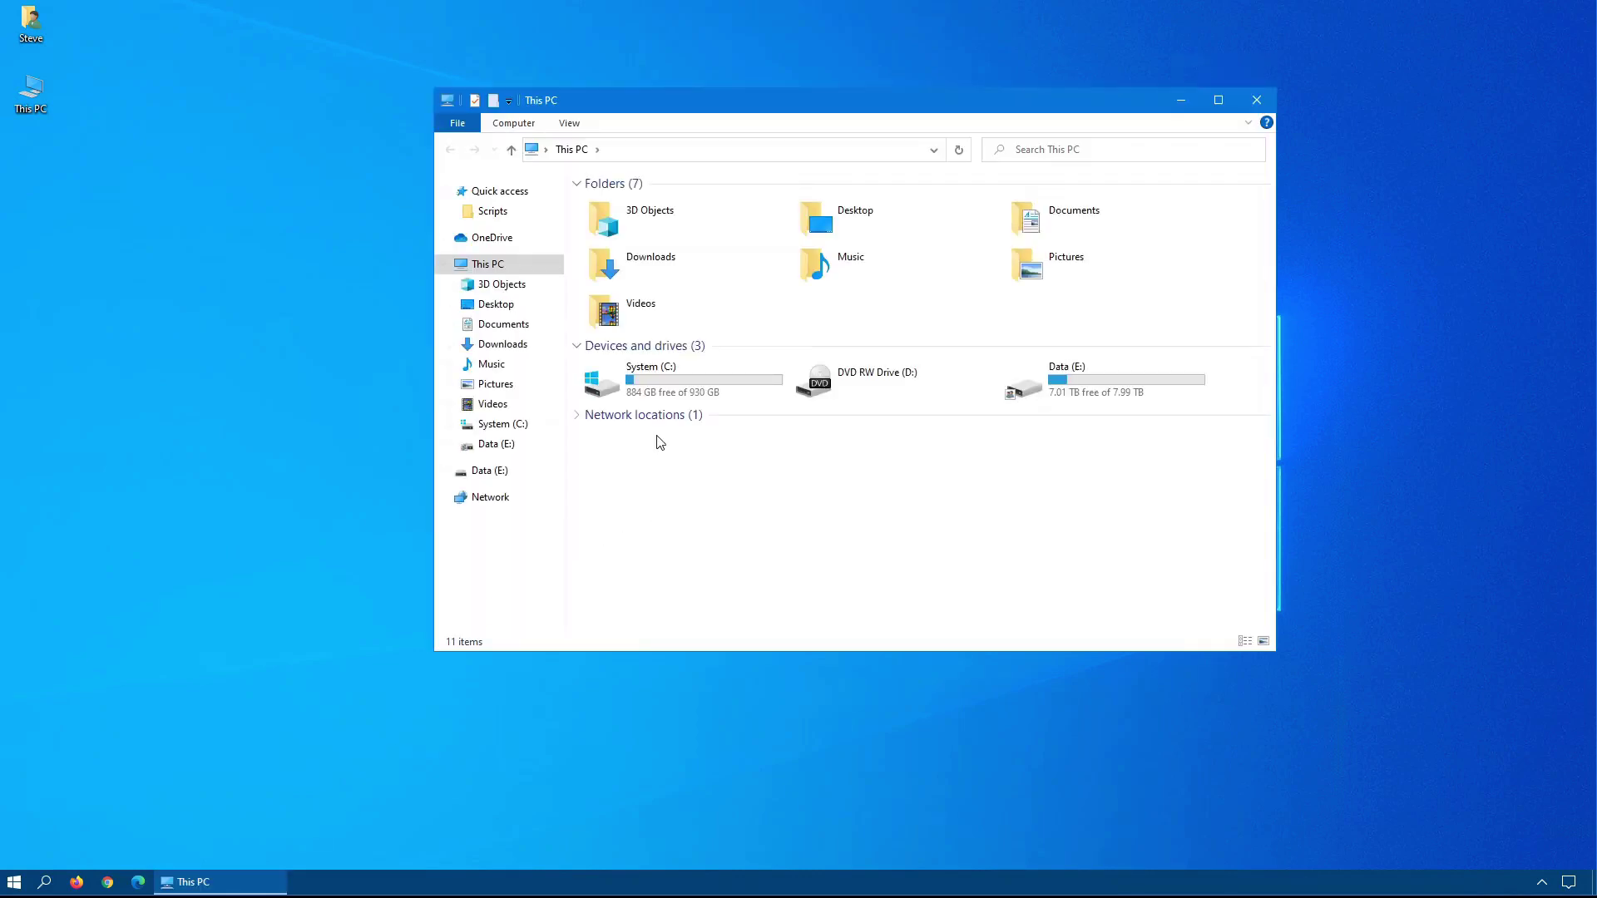
double_click(653, 390)
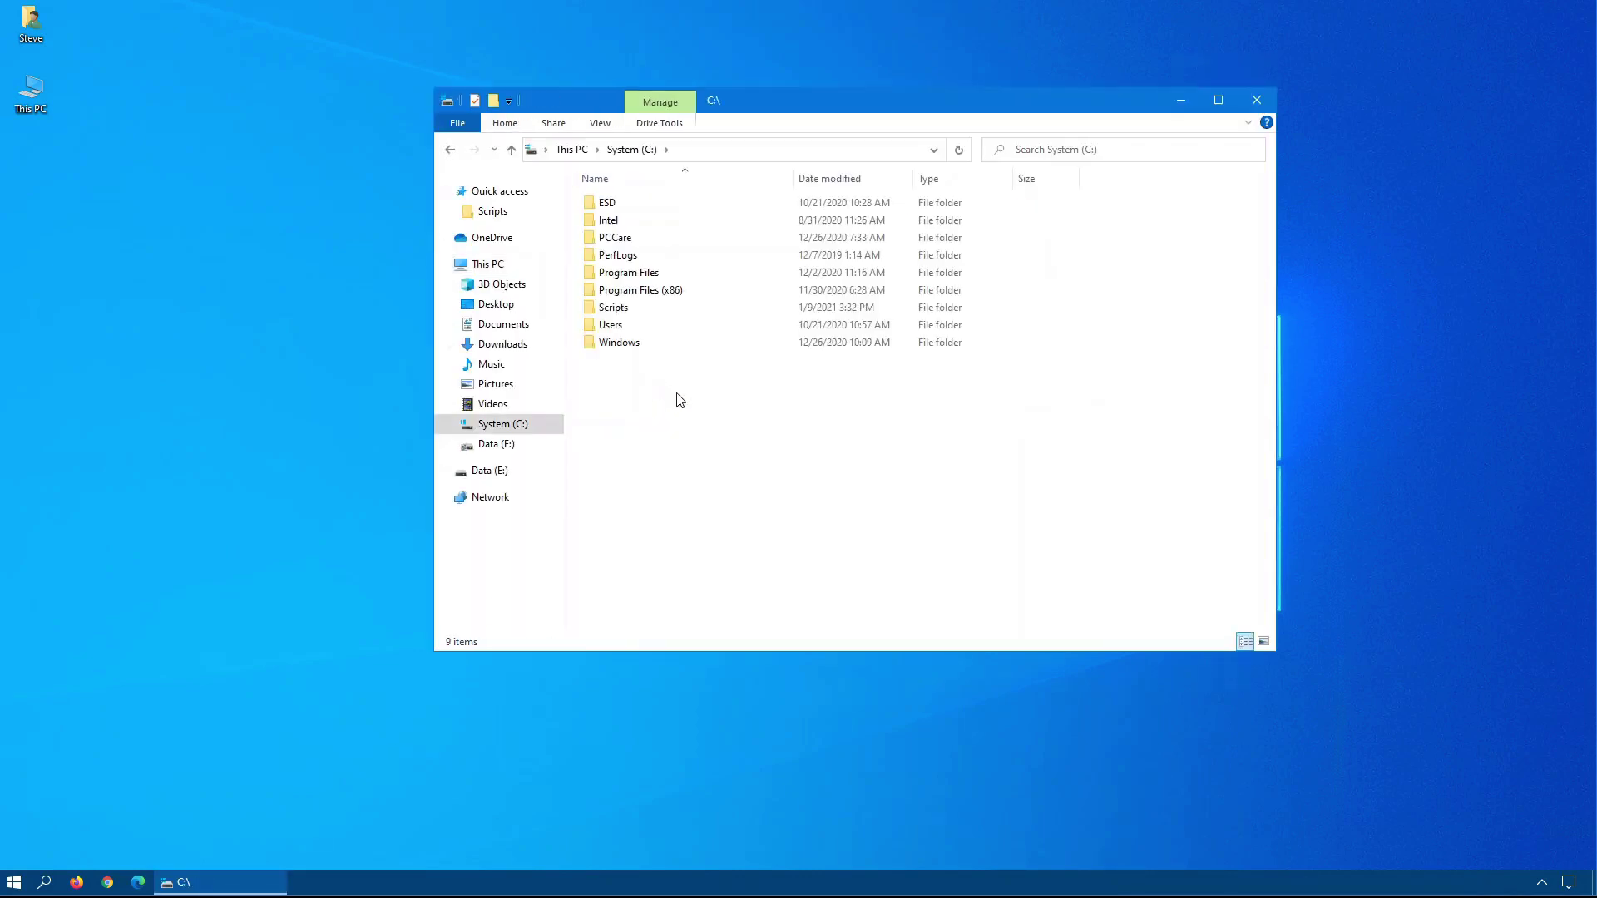
double_click(619, 312)
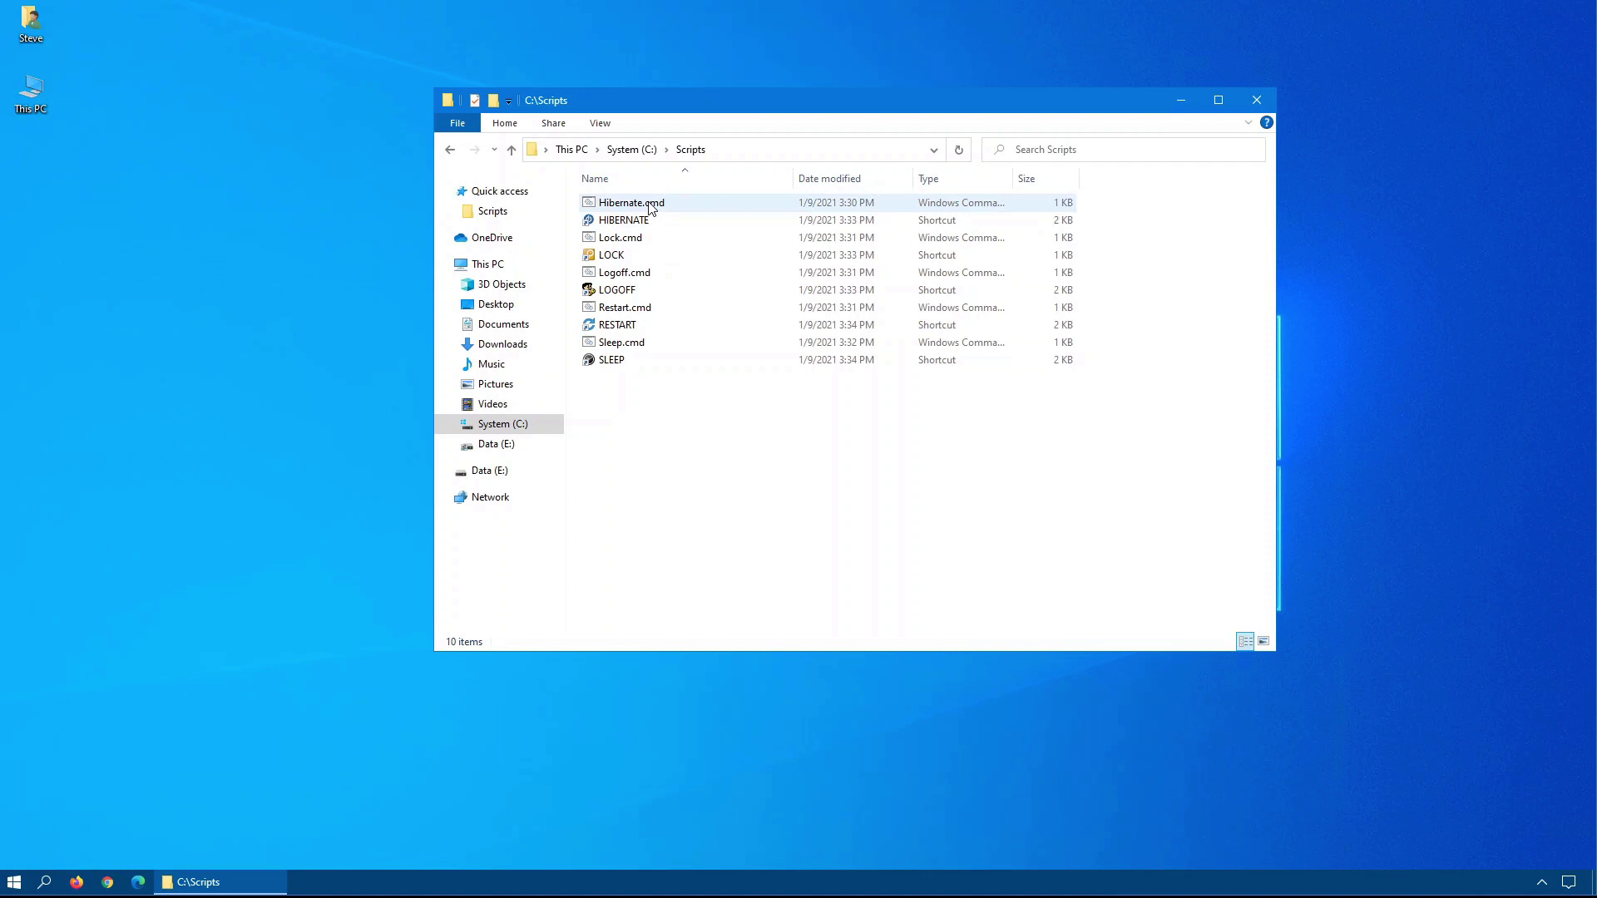
right_click(651, 206)
left_click(560, 234)
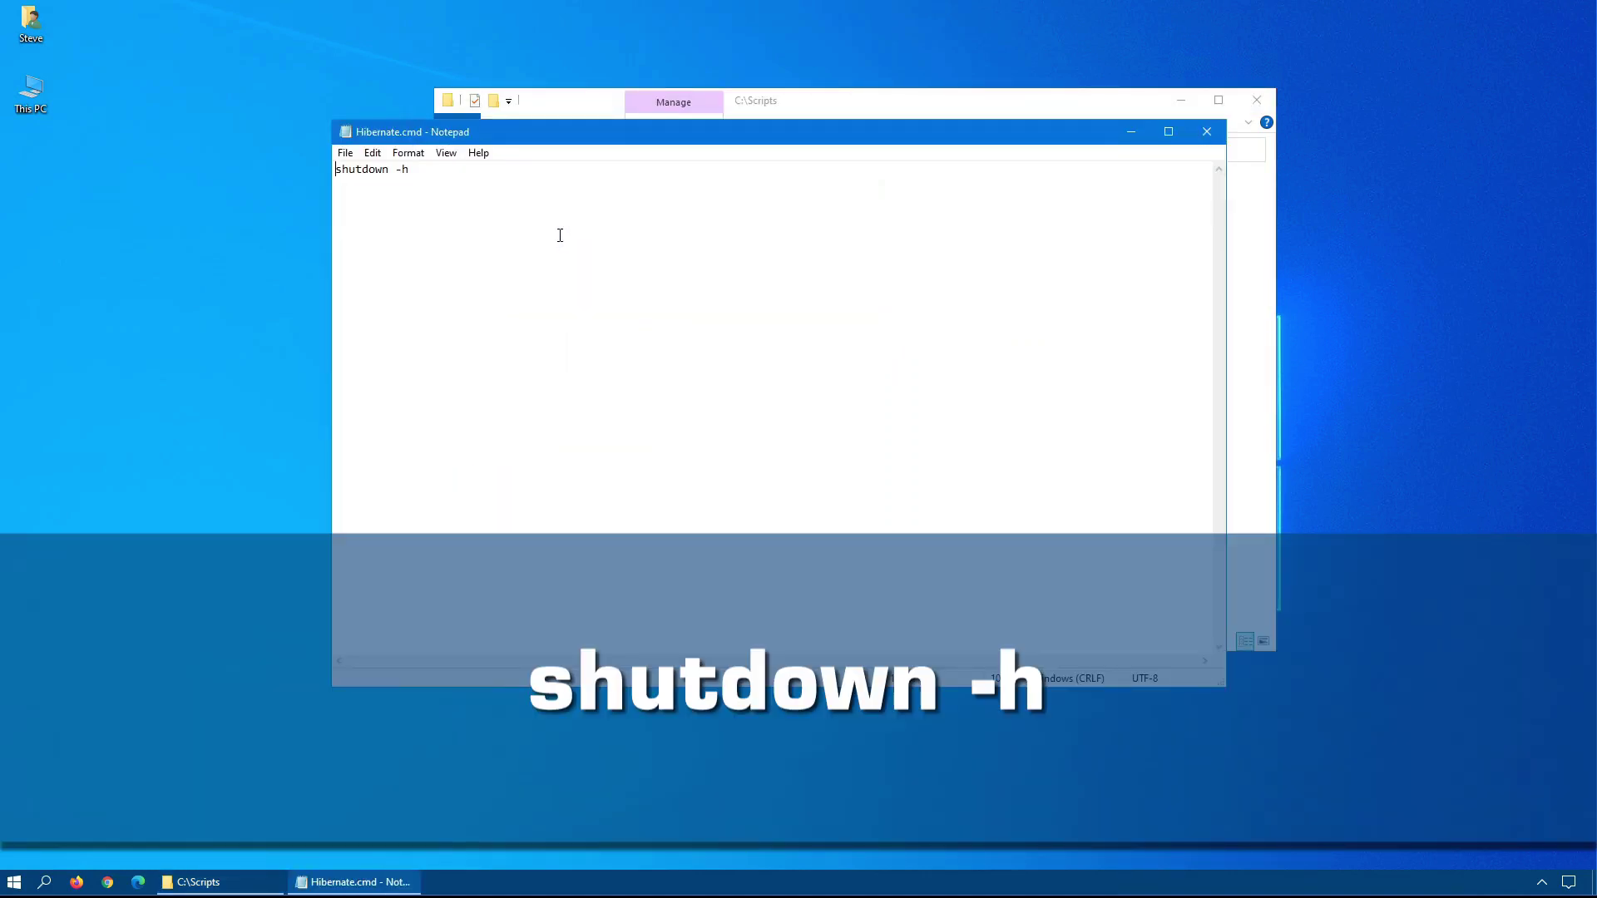
left_click(1207, 132)
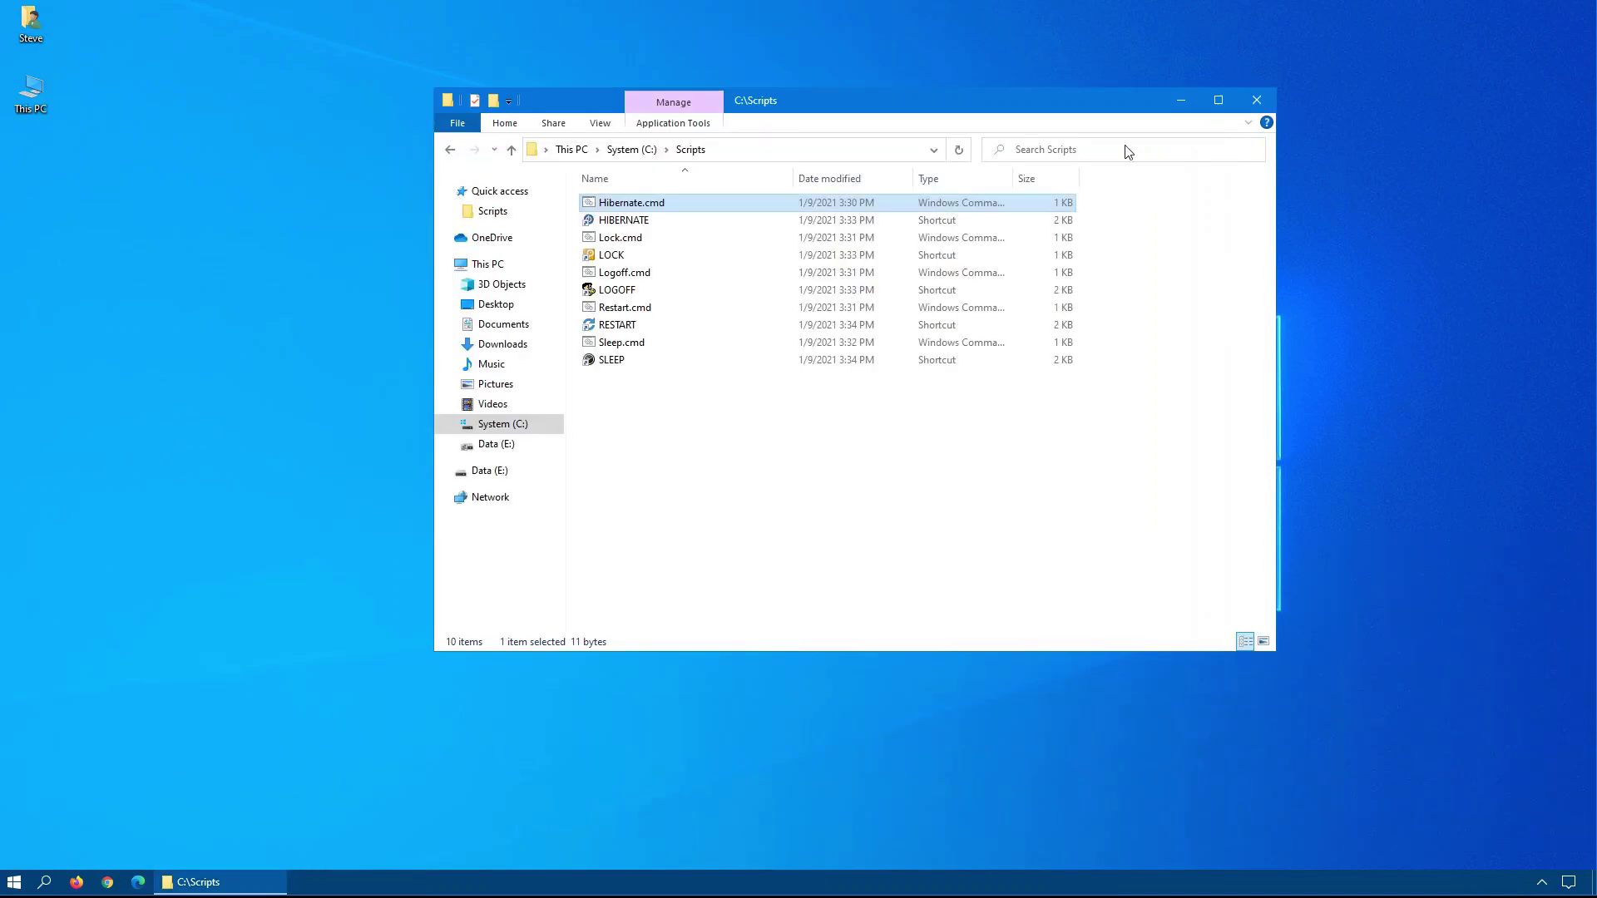
right_click(626, 241)
left_click(563, 269)
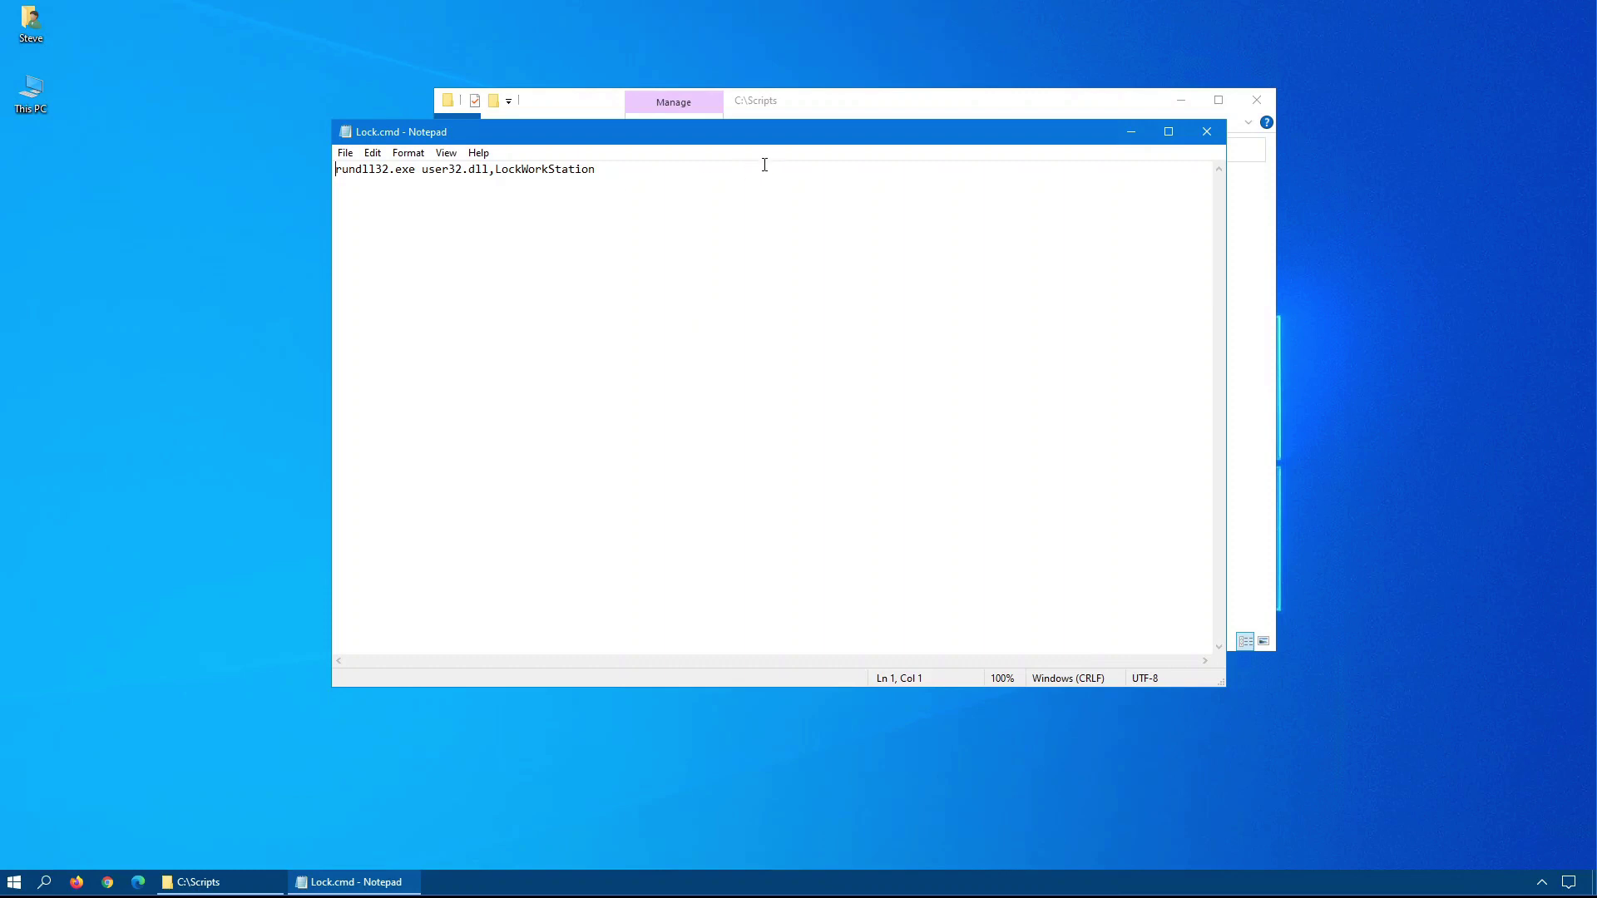
left_click(1208, 133)
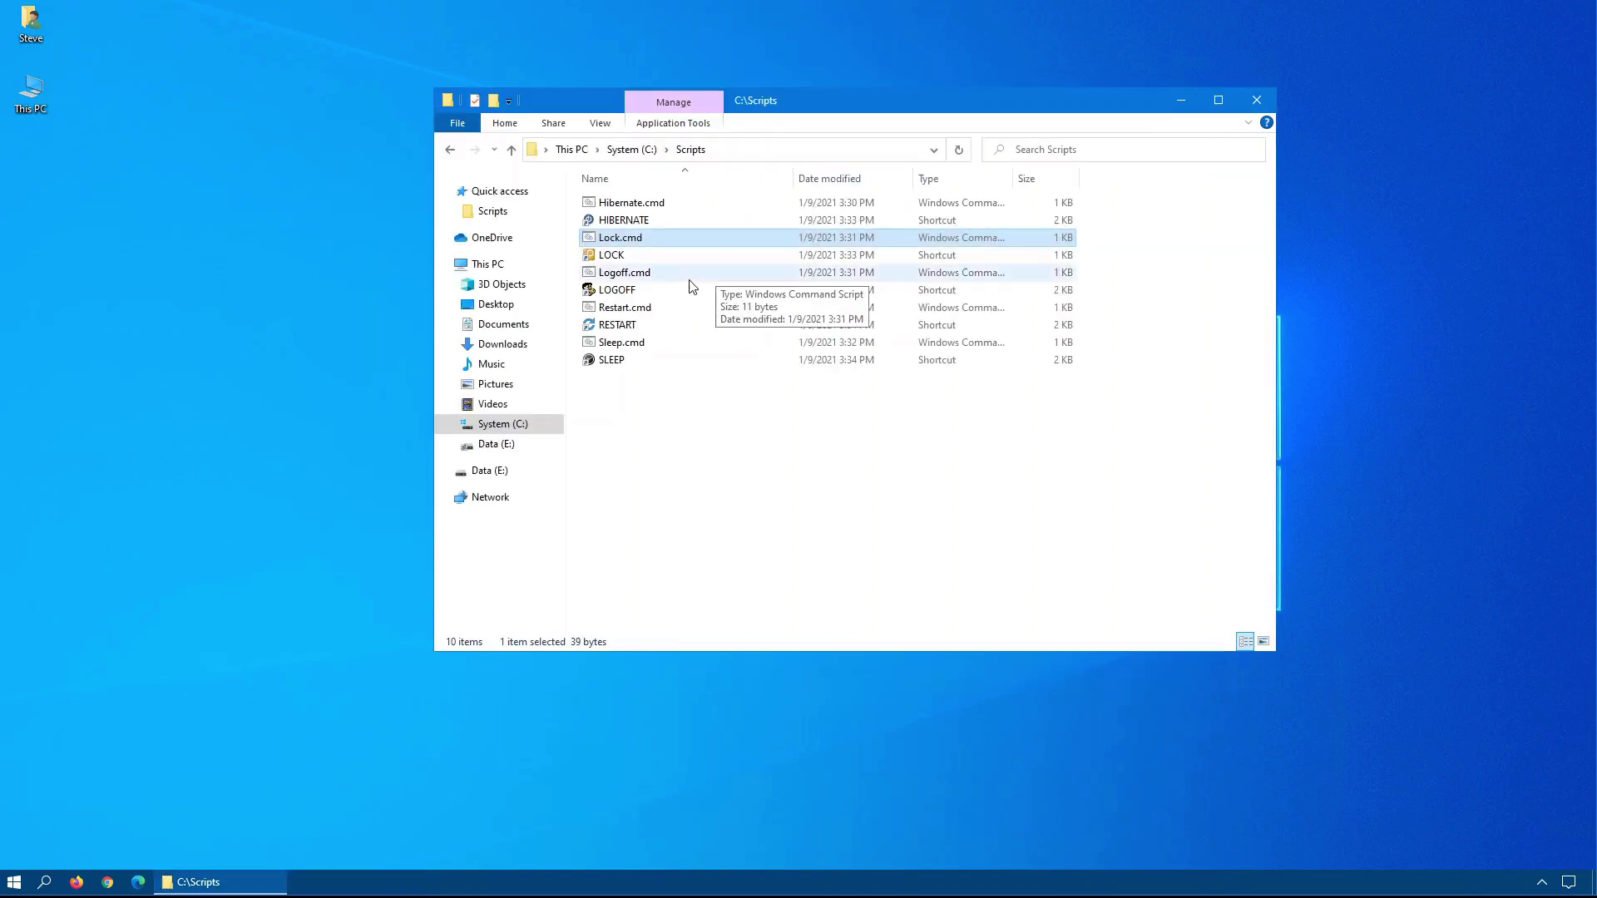
right_click(638, 275)
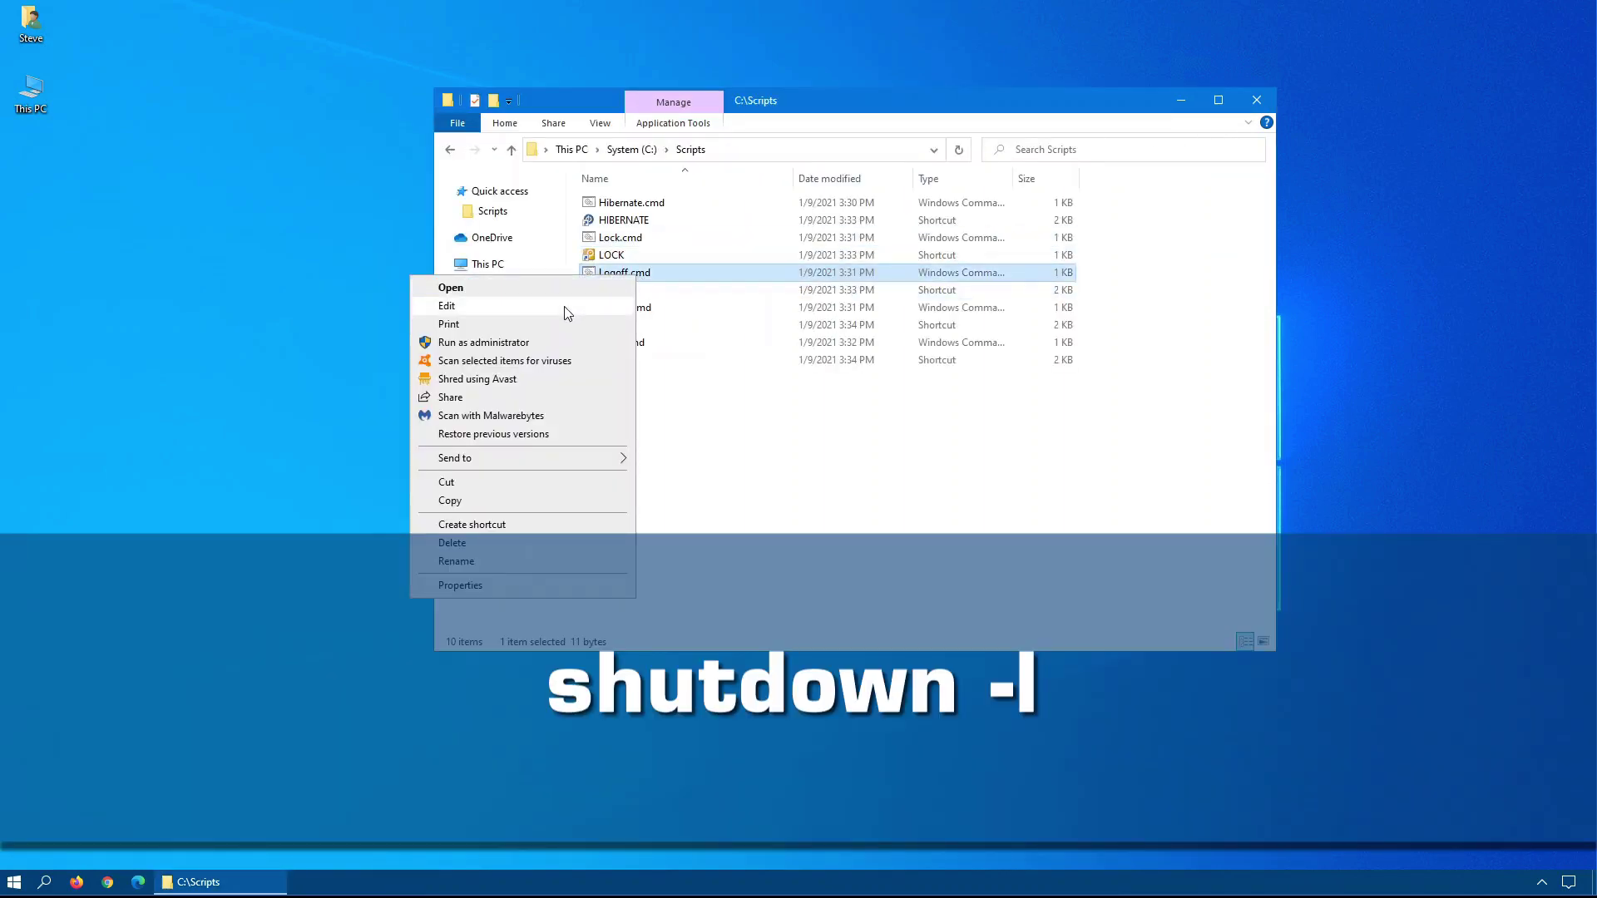
left_click(446, 306)
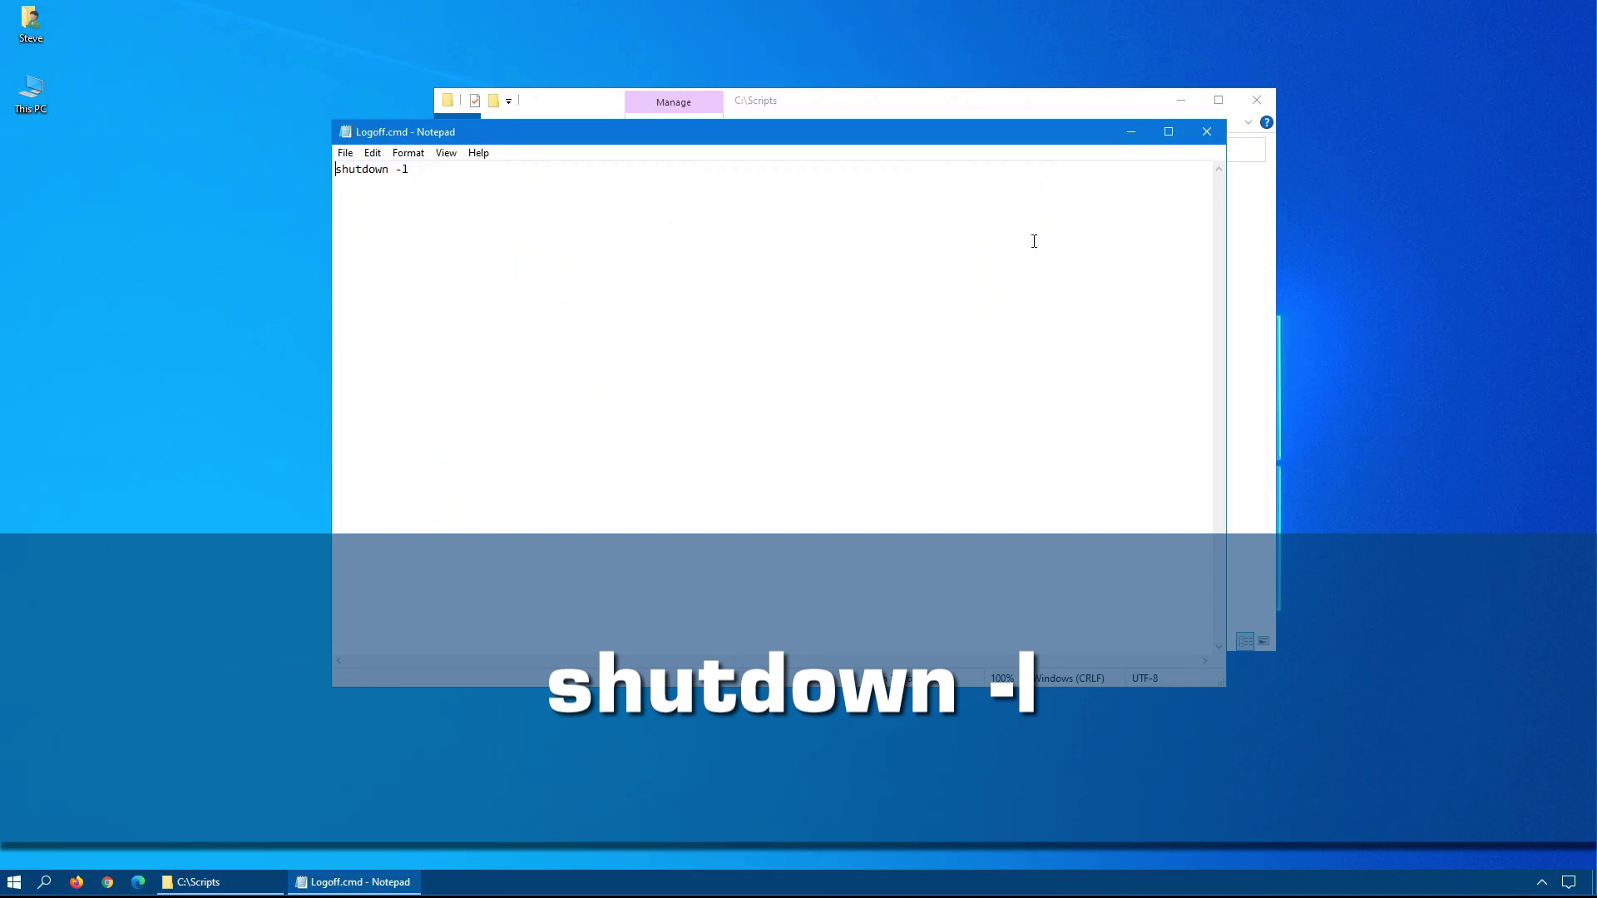
left_click(1207, 132)
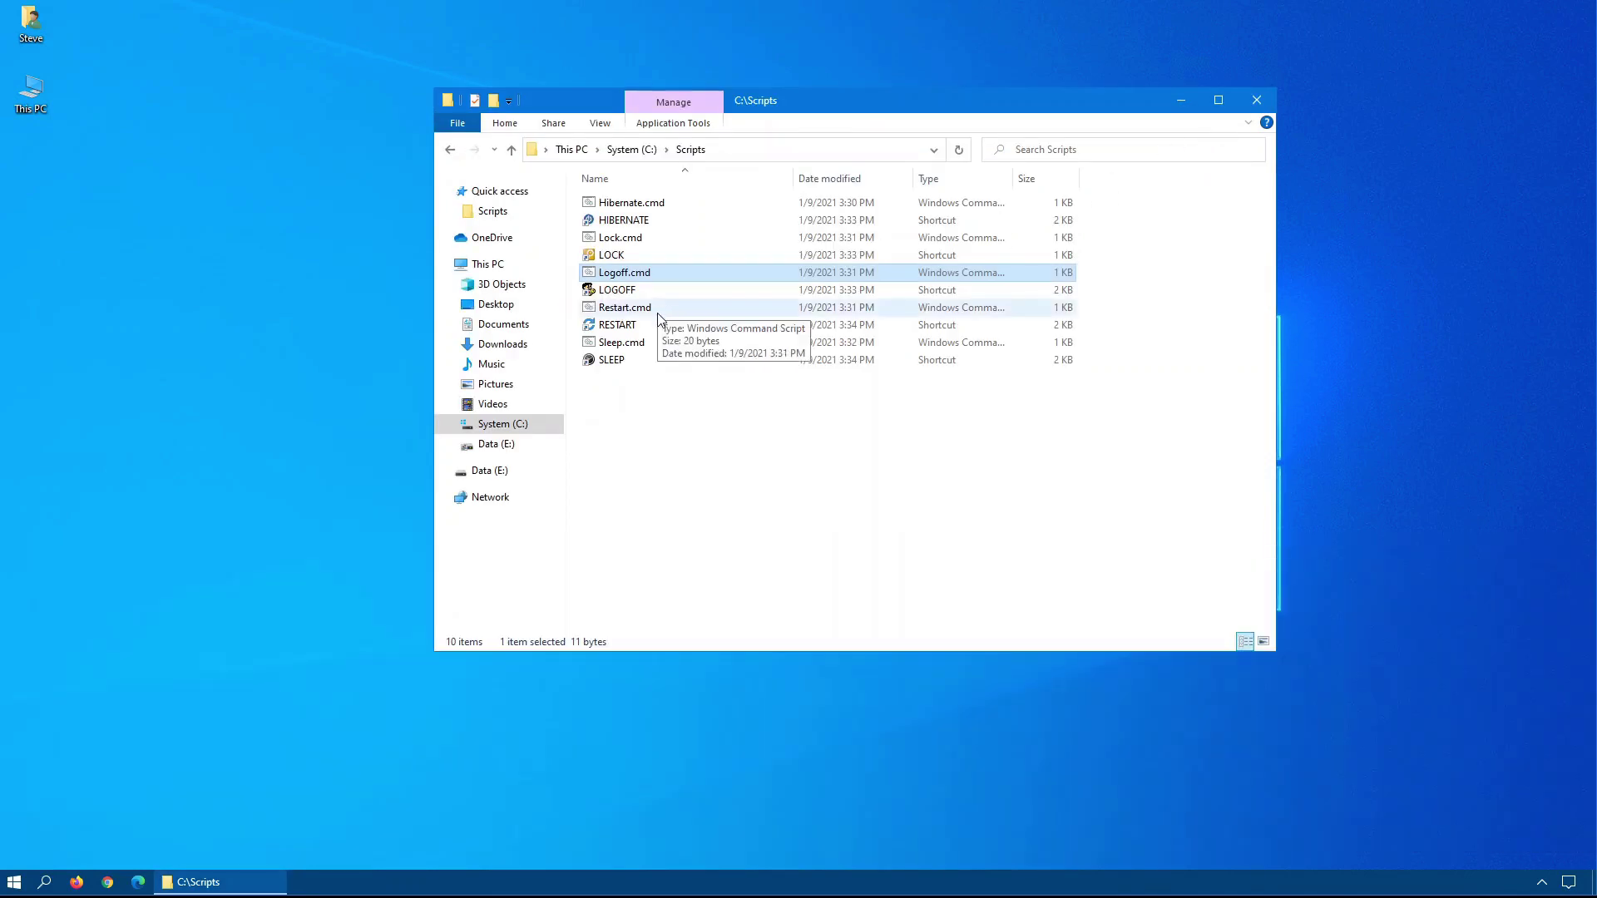
Delete the leading space before 'shutdown -r -f -t 0' in Restart.cmd and save it.
right_click(614, 309)
left_click(524, 369)
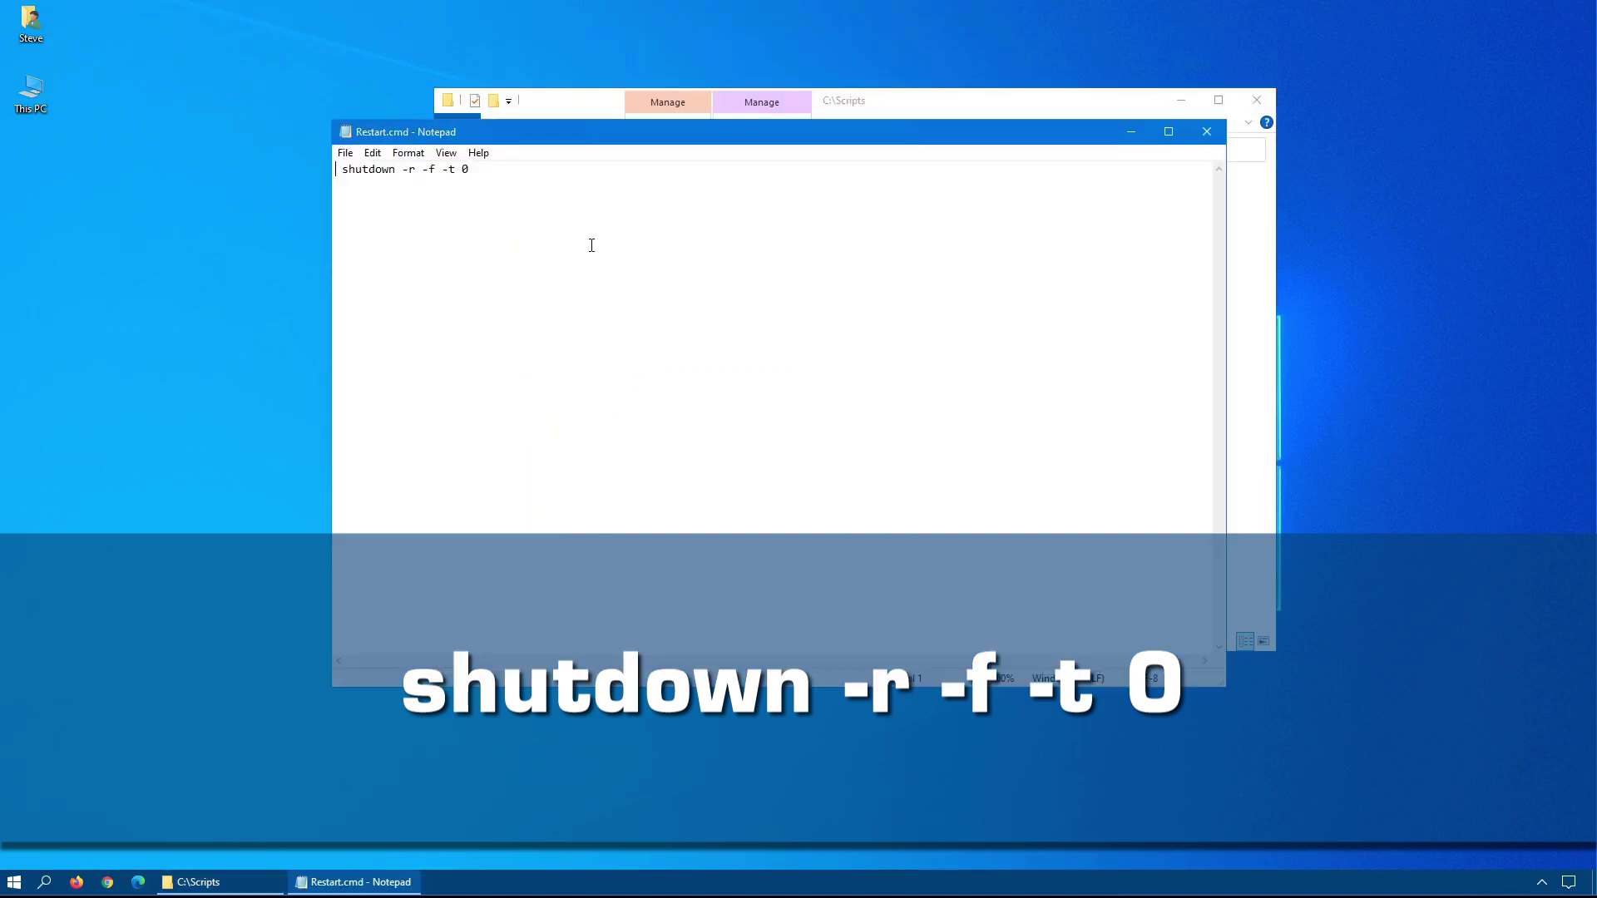
key("Delete")
key("Delete")
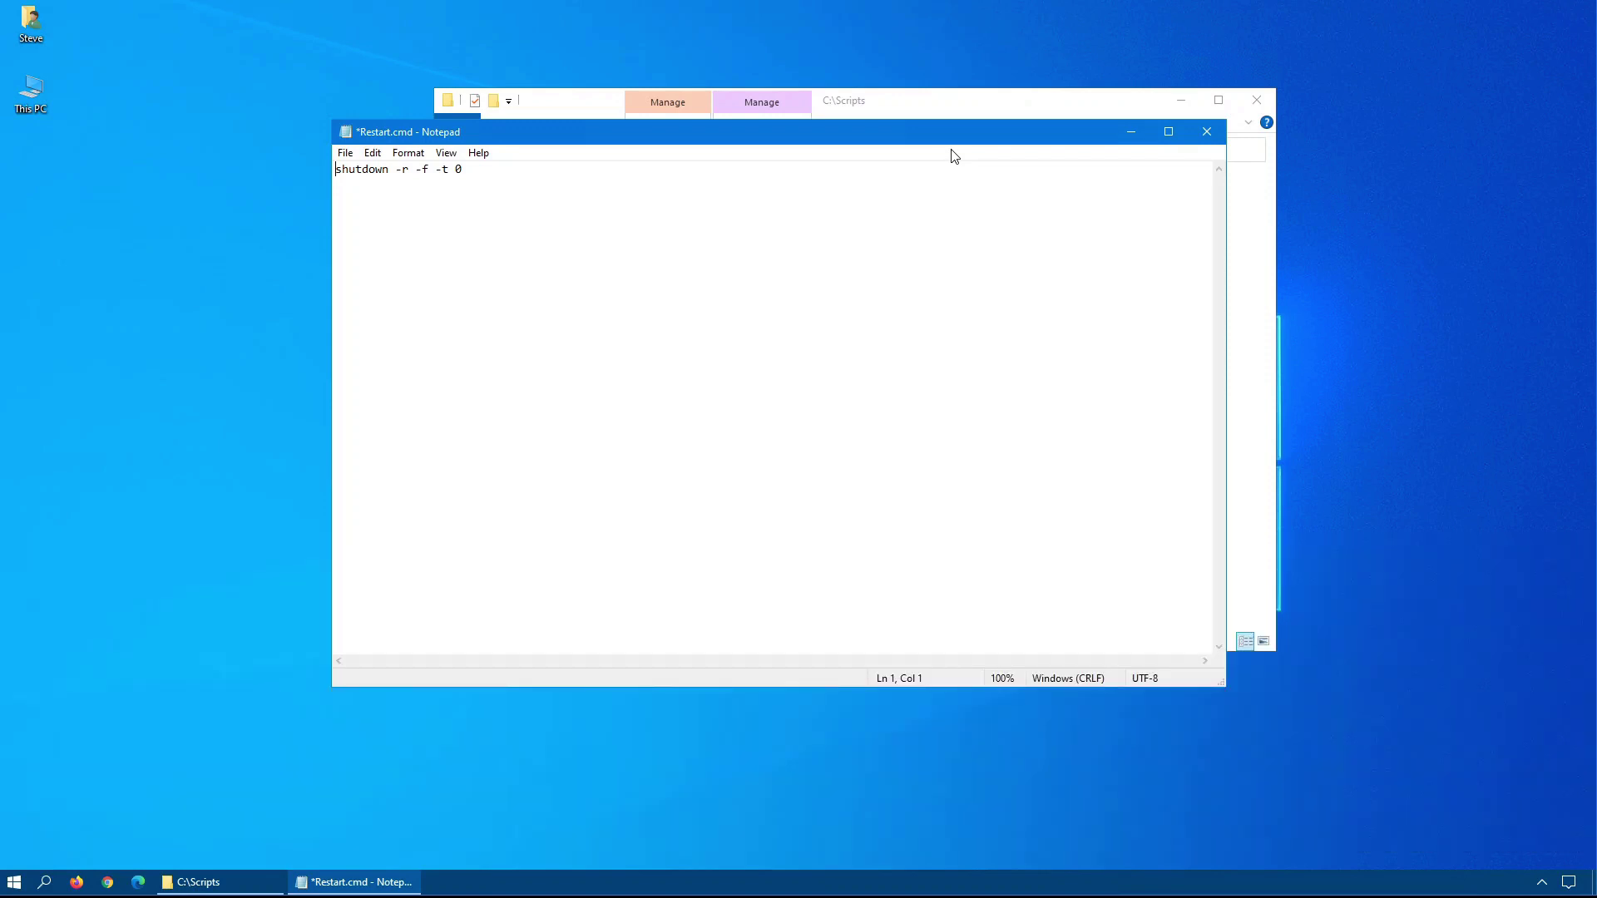
left_click(1202, 134)
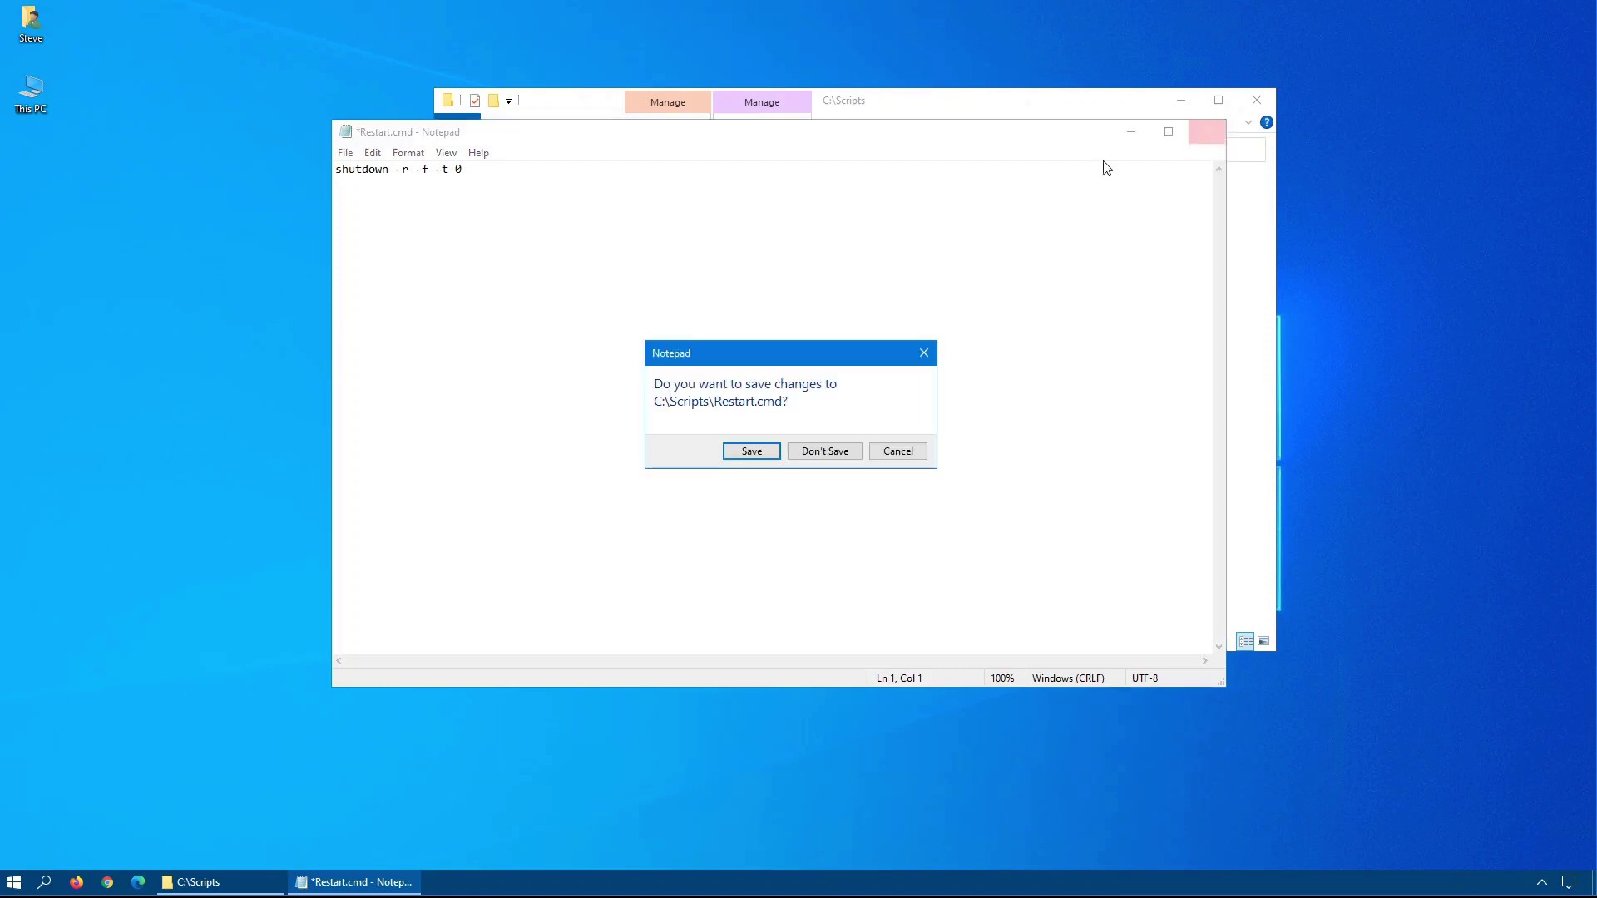
left_click(782, 451)
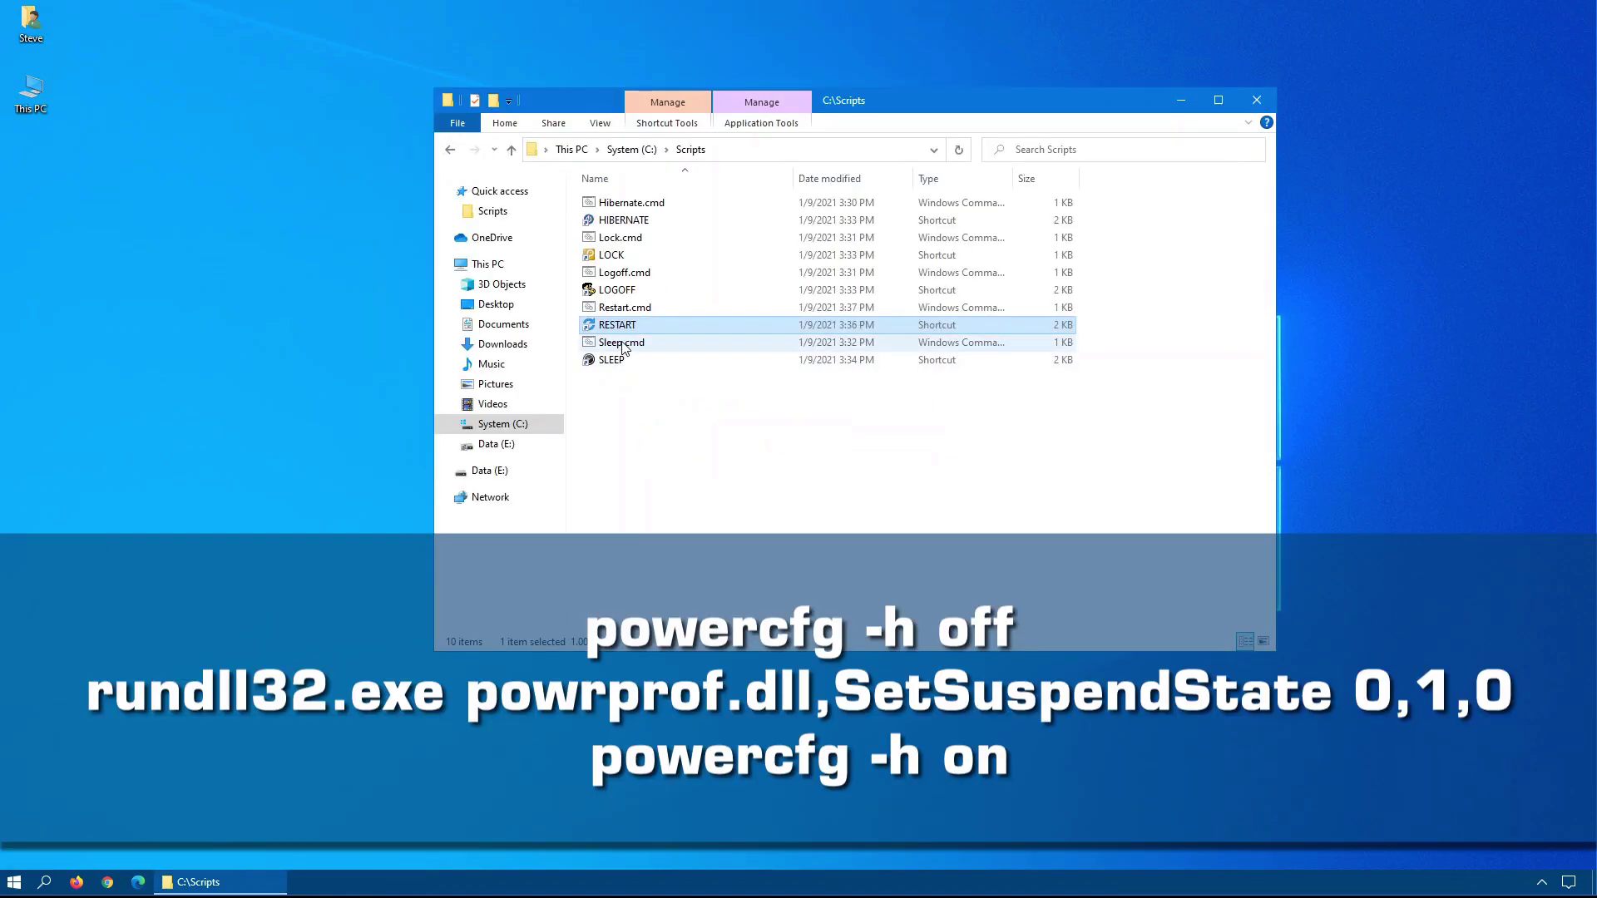
right_click(624, 345)
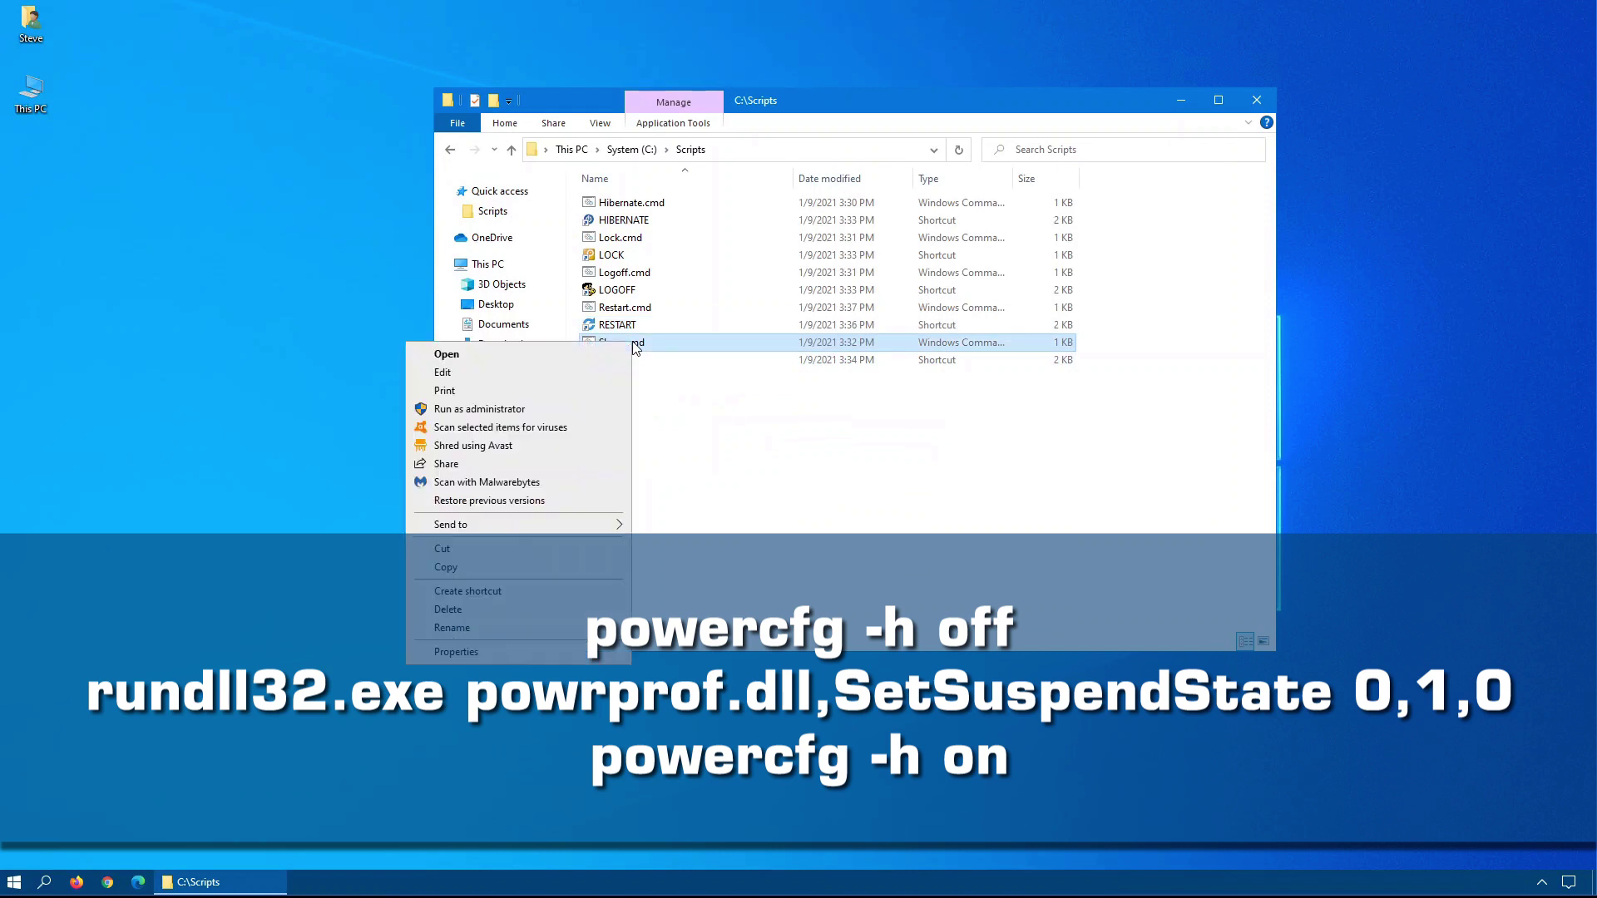
left_click(508, 374)
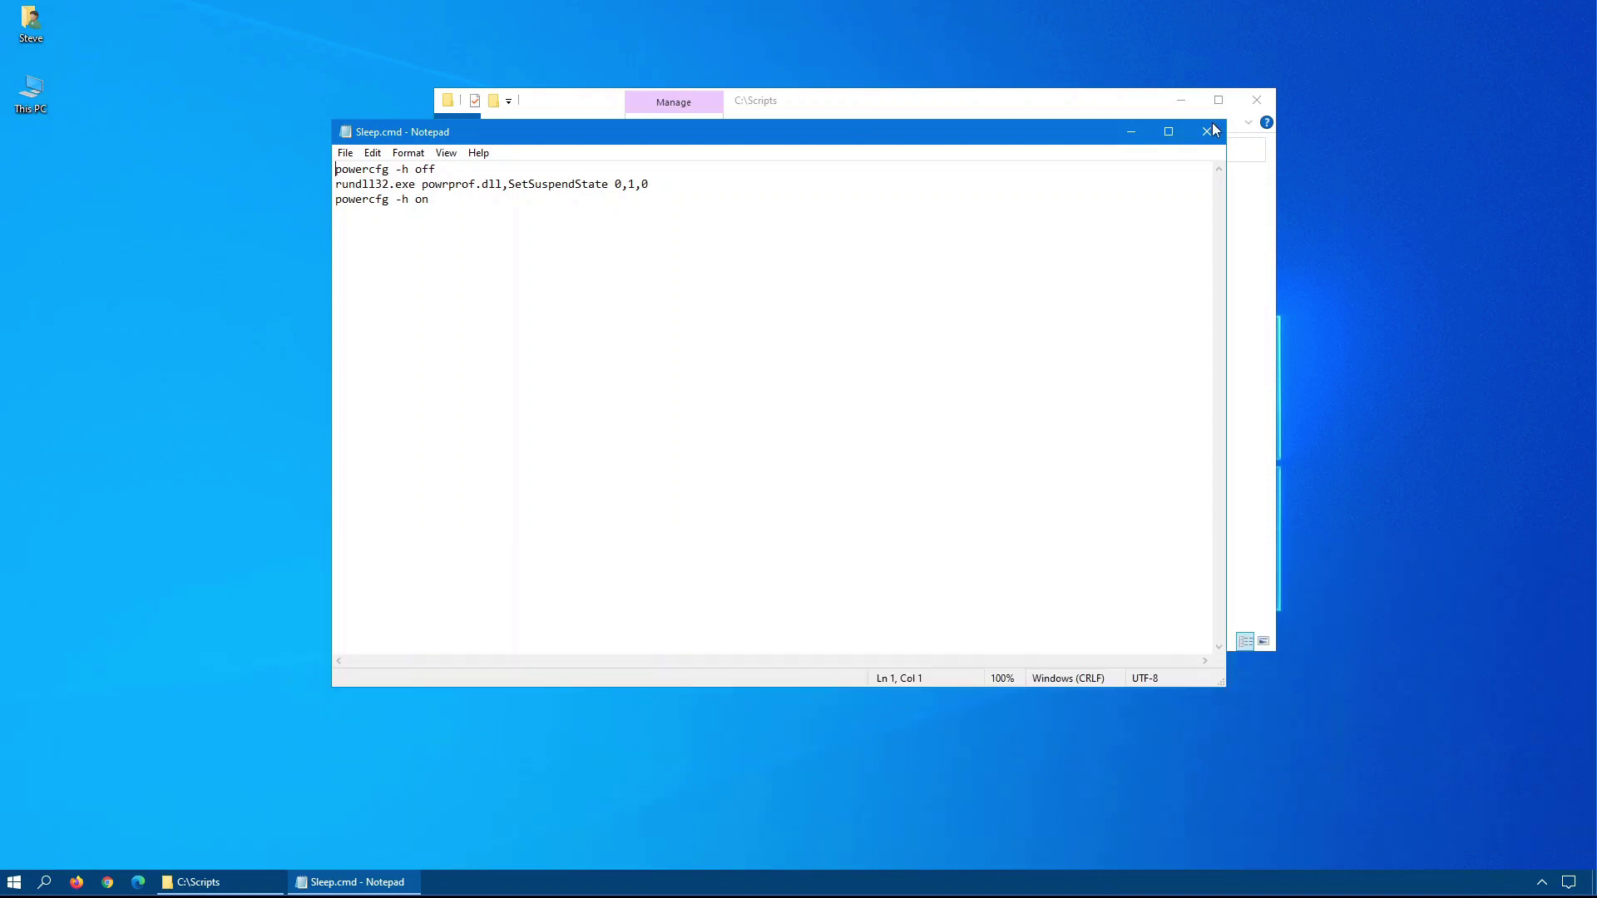
left_click(1207, 132)
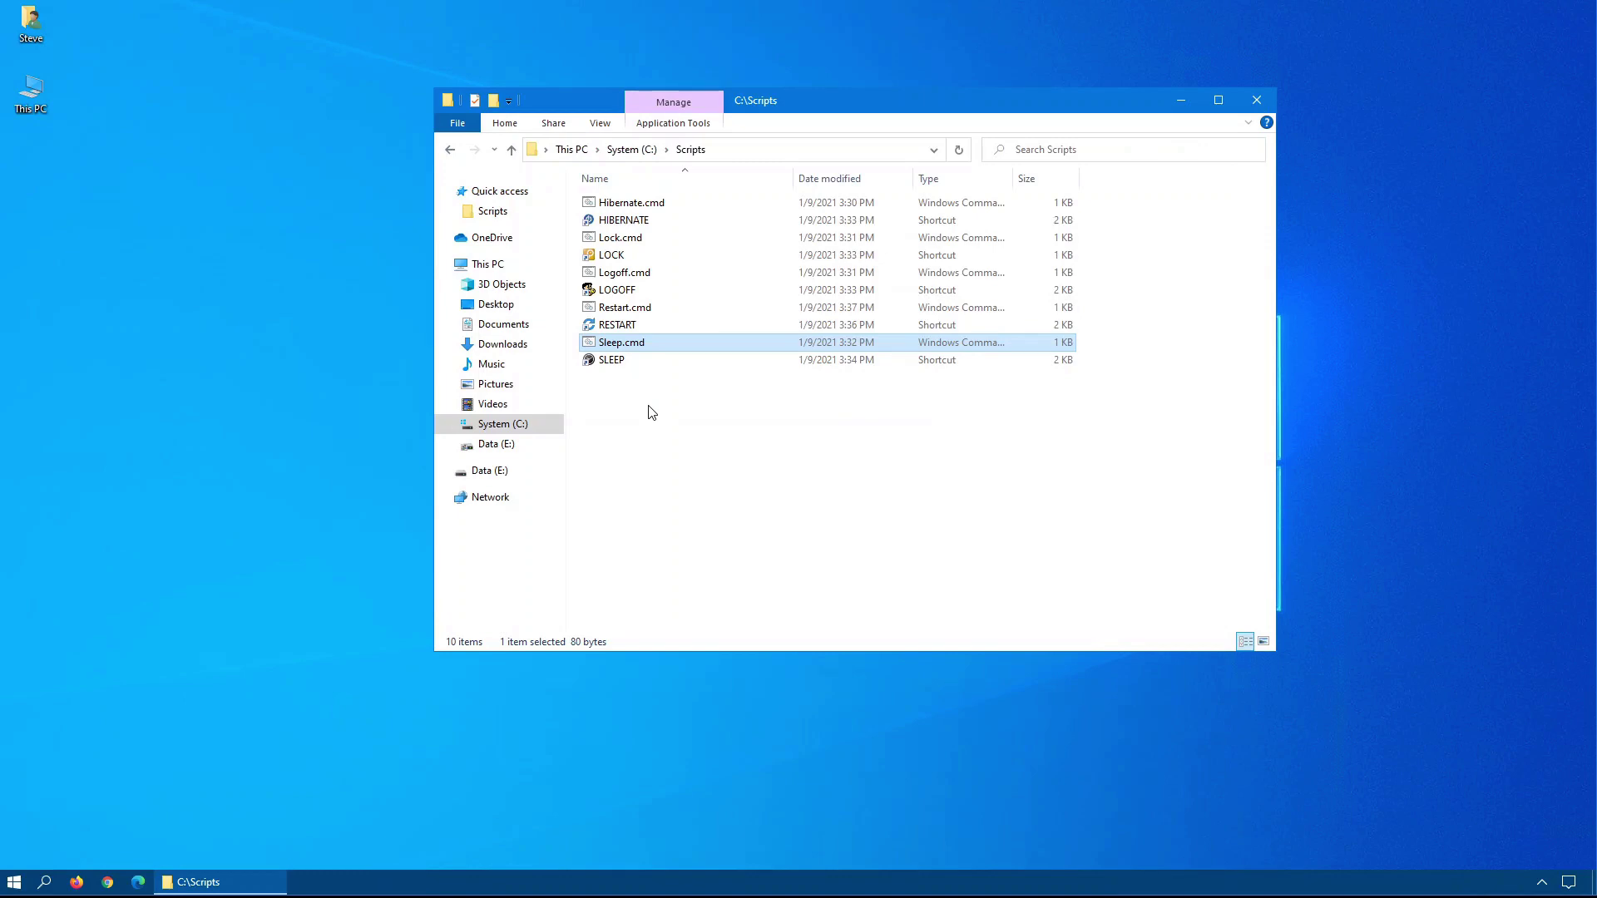
Create a new text document in C:\Scripts and rename it Shutdown.cmd, accepting the extension change.
right_click(651, 414)
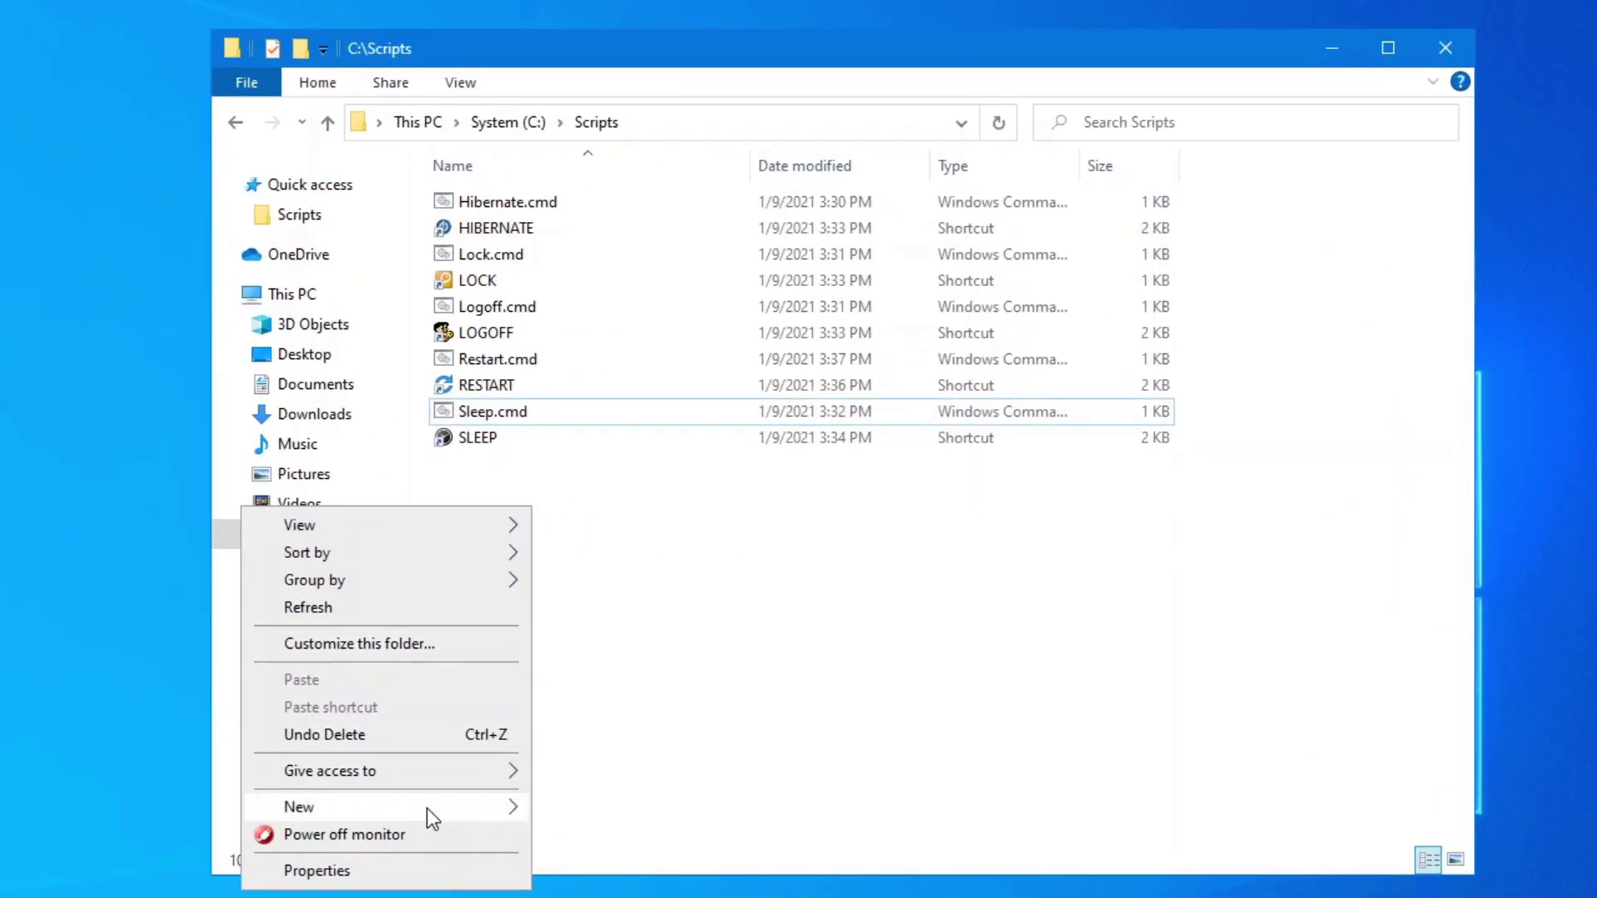
mouse_move(578, 606)
left_click(632, 897)
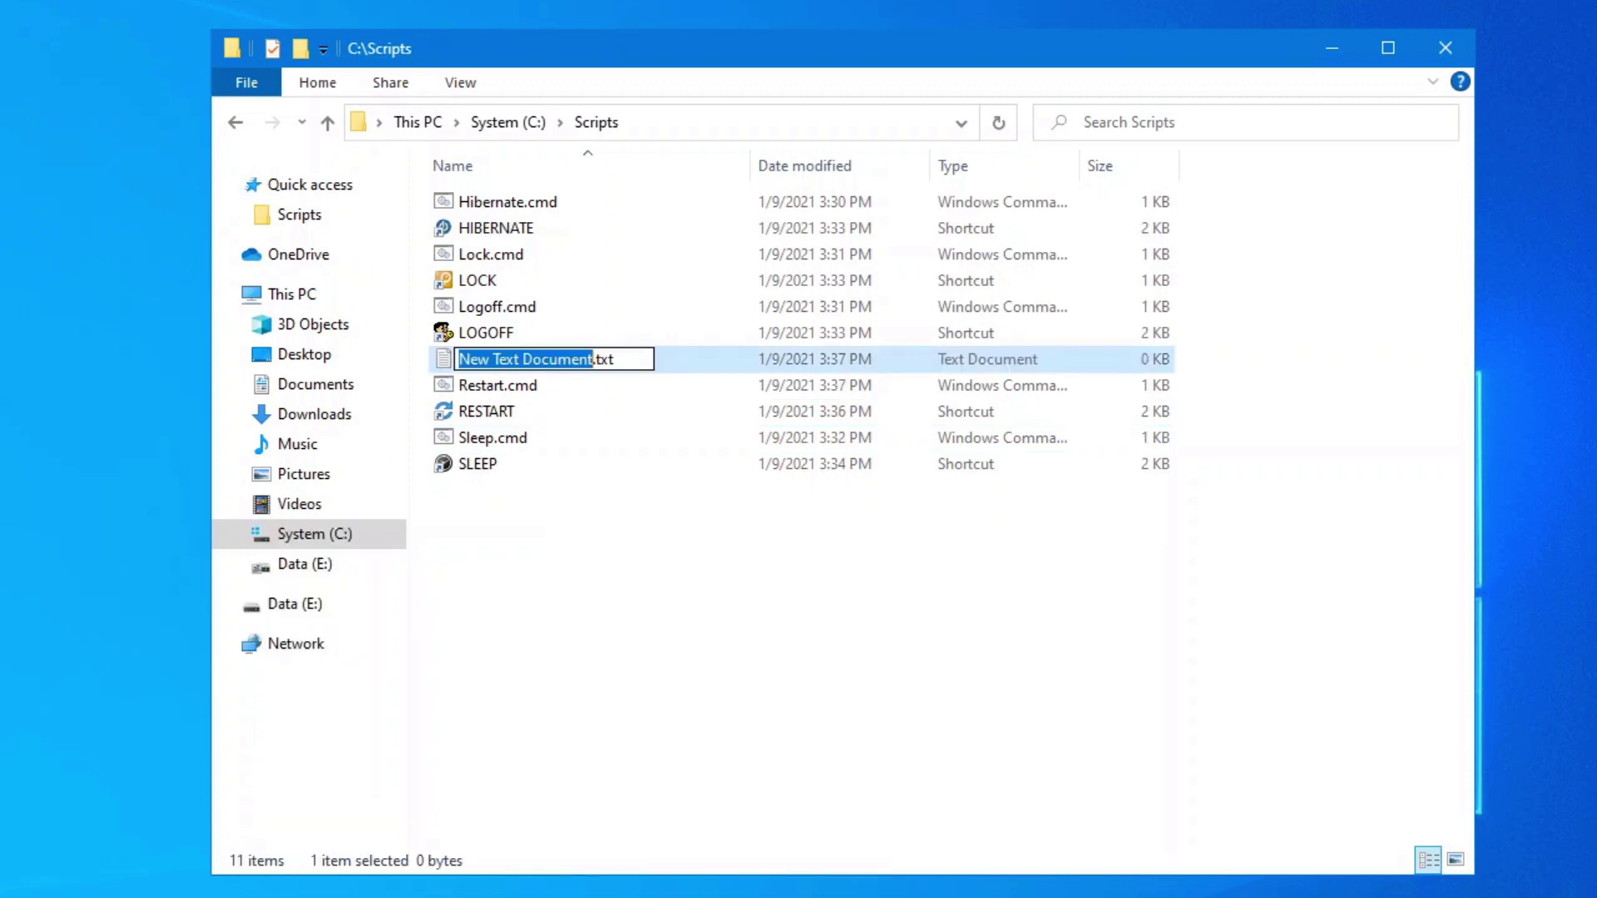
type("Shutdown")
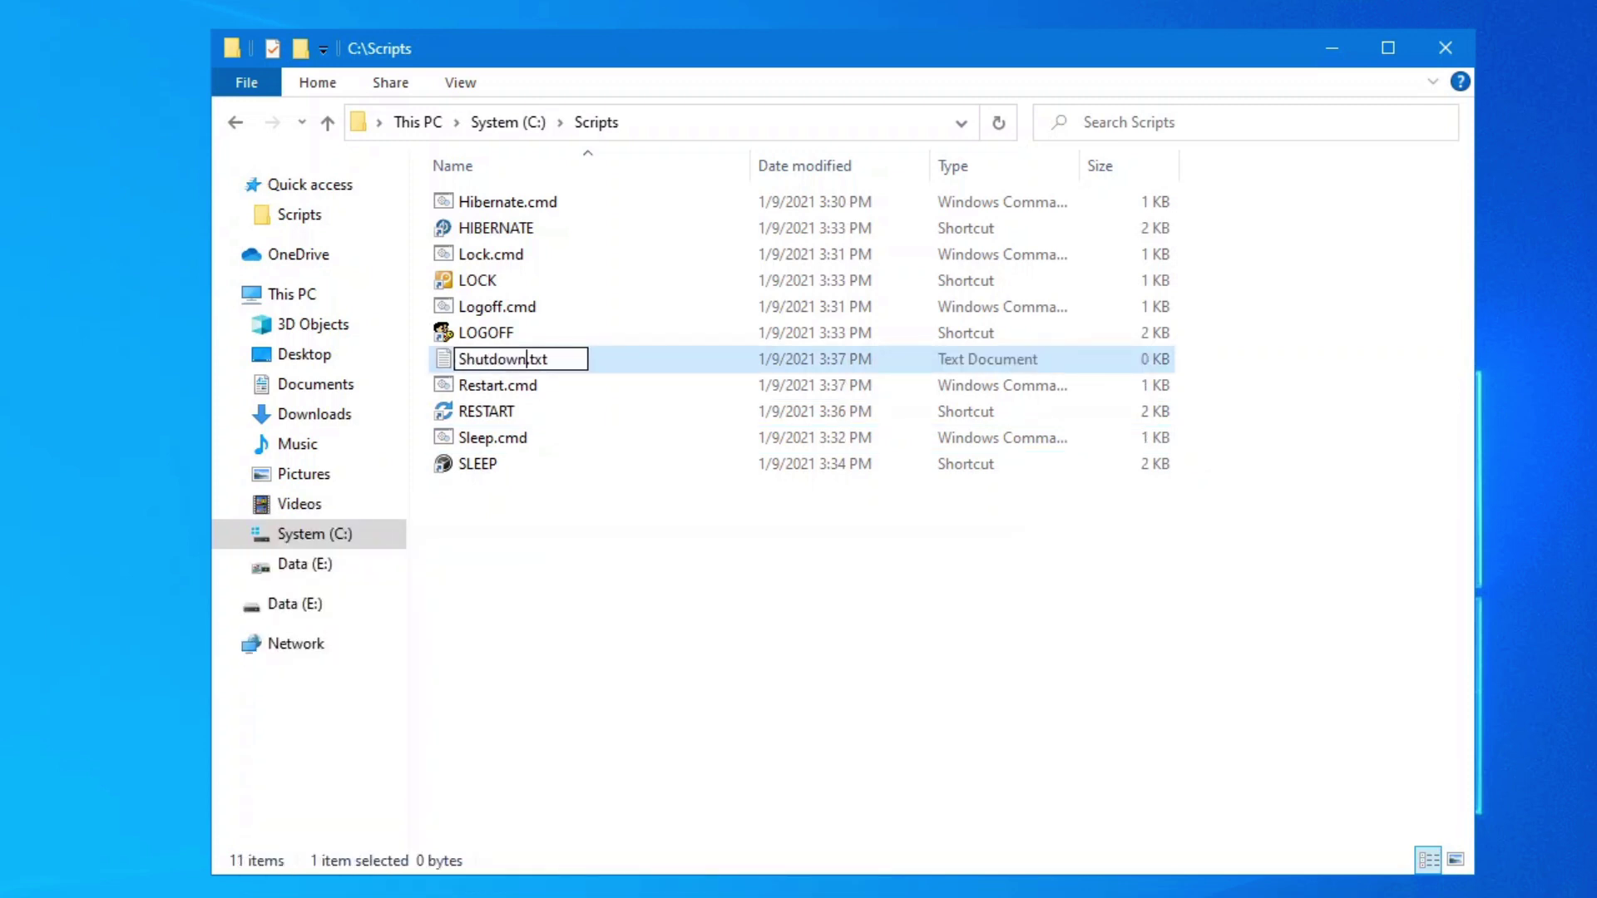
key("Right")
key("Delete")
key("Delete")
key("Delete")
type("cmd")
key("Return")
left_click(863, 575)
Write 'shutdown -s -f -t 0' into Shutdown.cmd and save it.
right_click(531, 403)
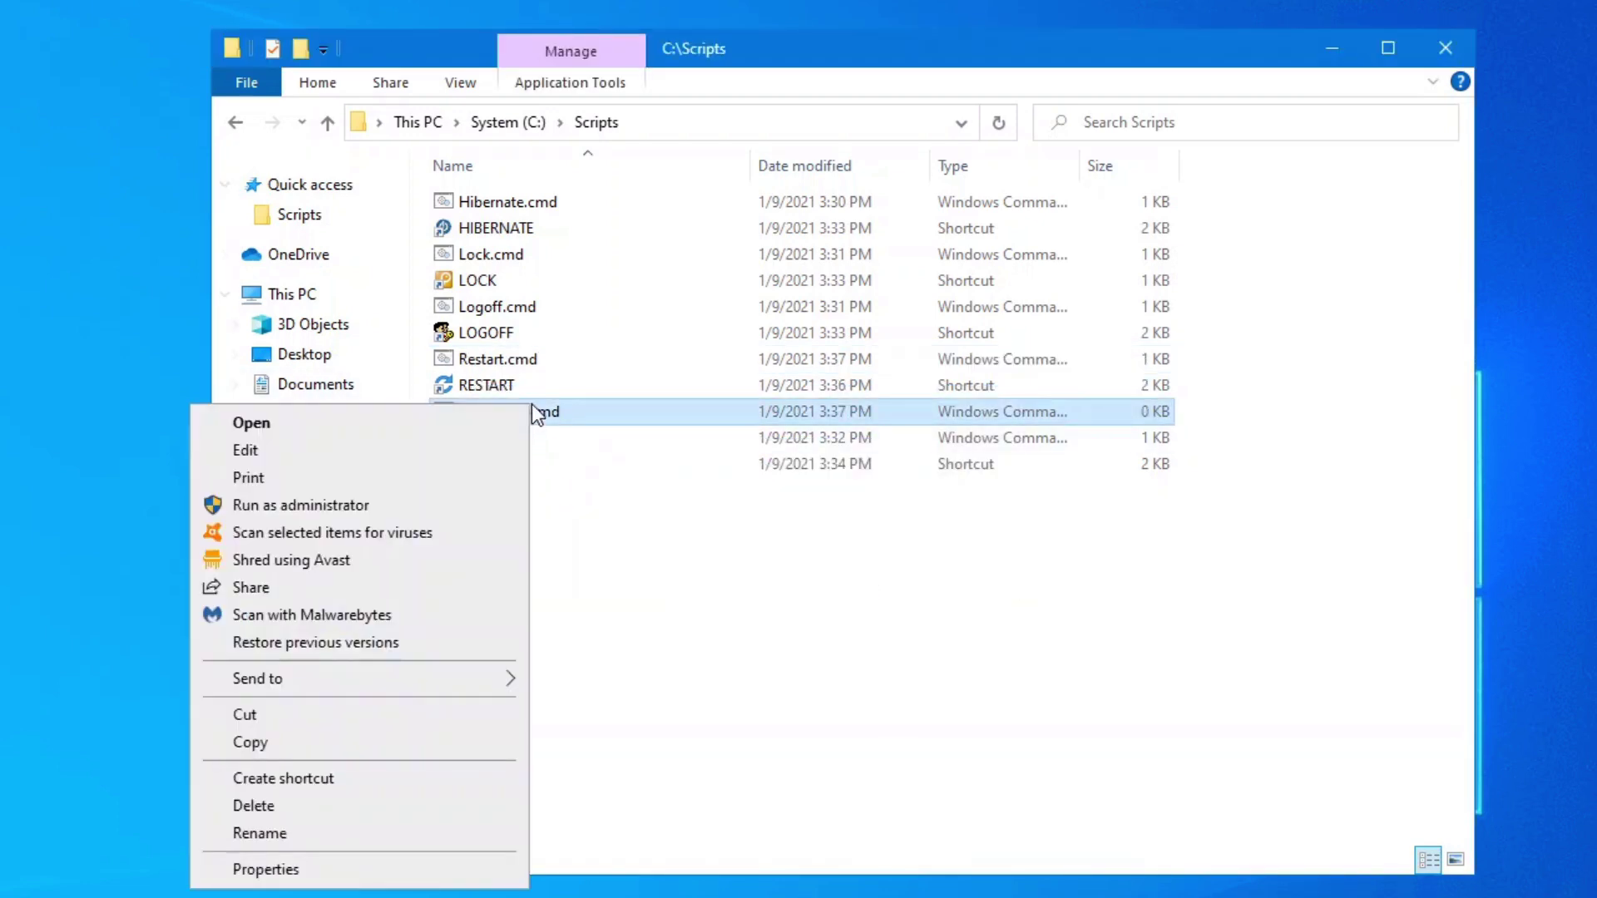
left_click(370, 457)
type("shu")
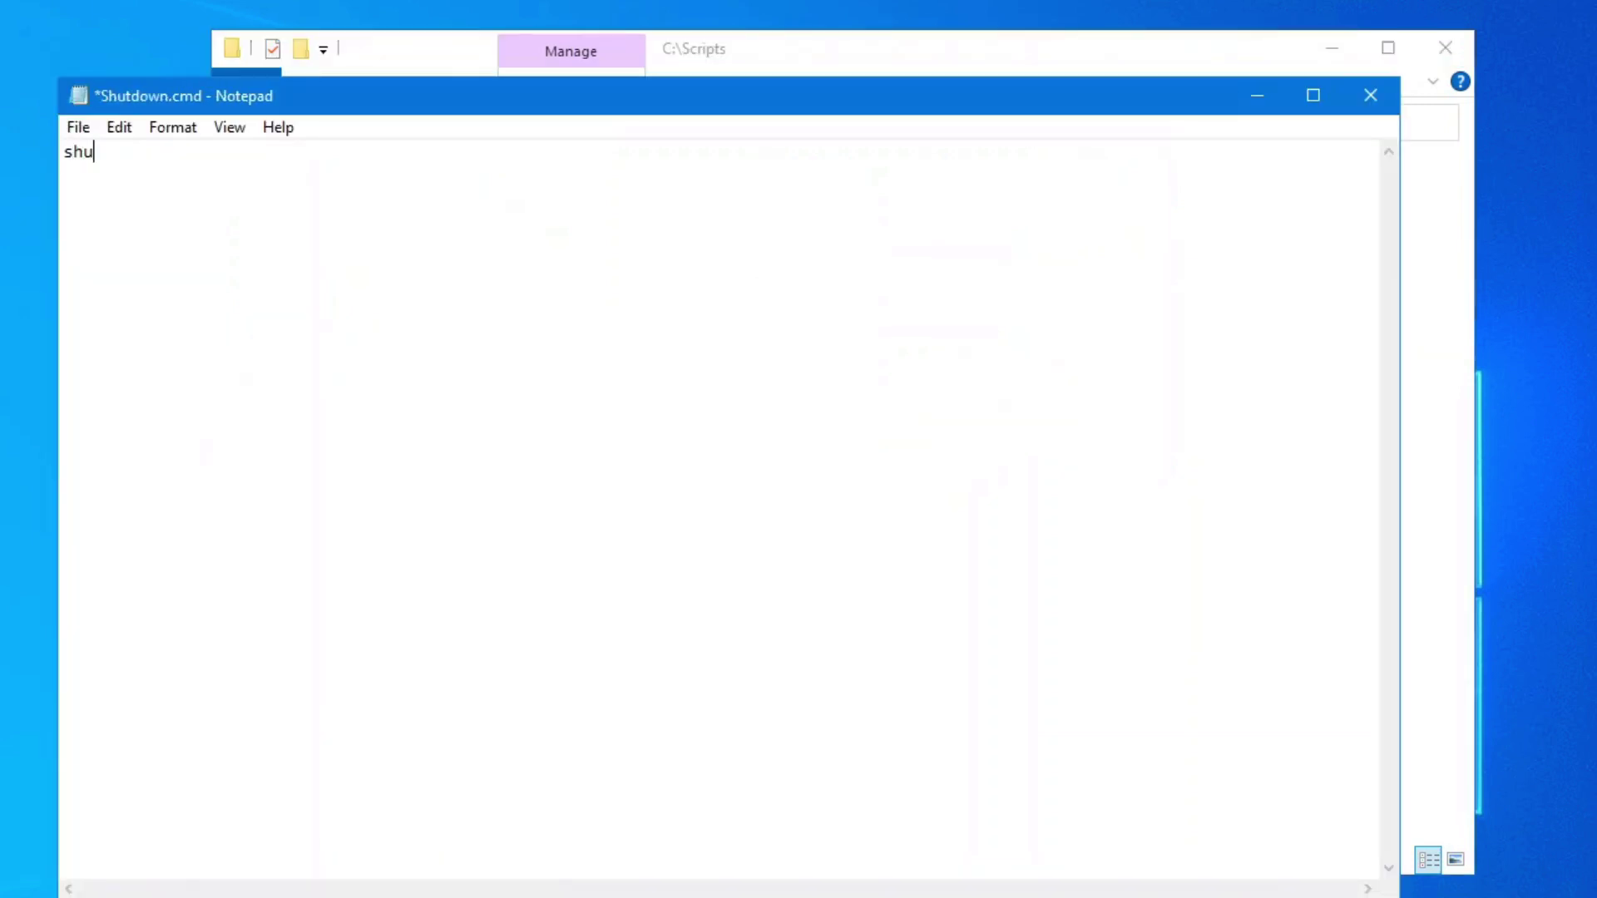
type("tdown -s -f -t 0")
left_click(1371, 97)
left_click(716, 571)
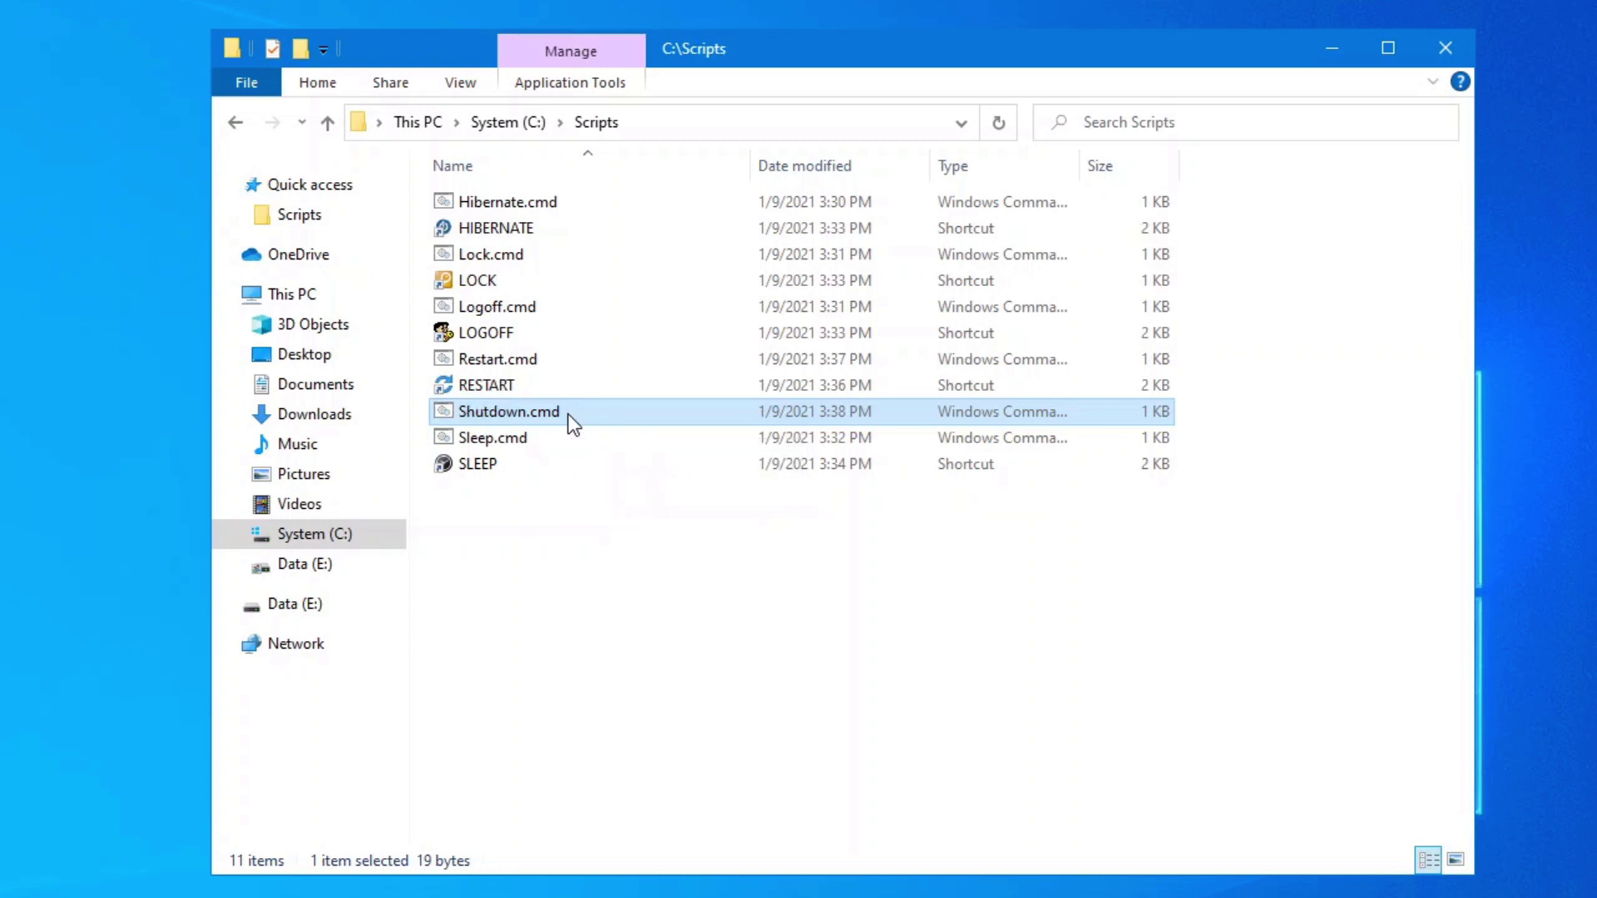
left_click_drag(569, 416, 603, 633)
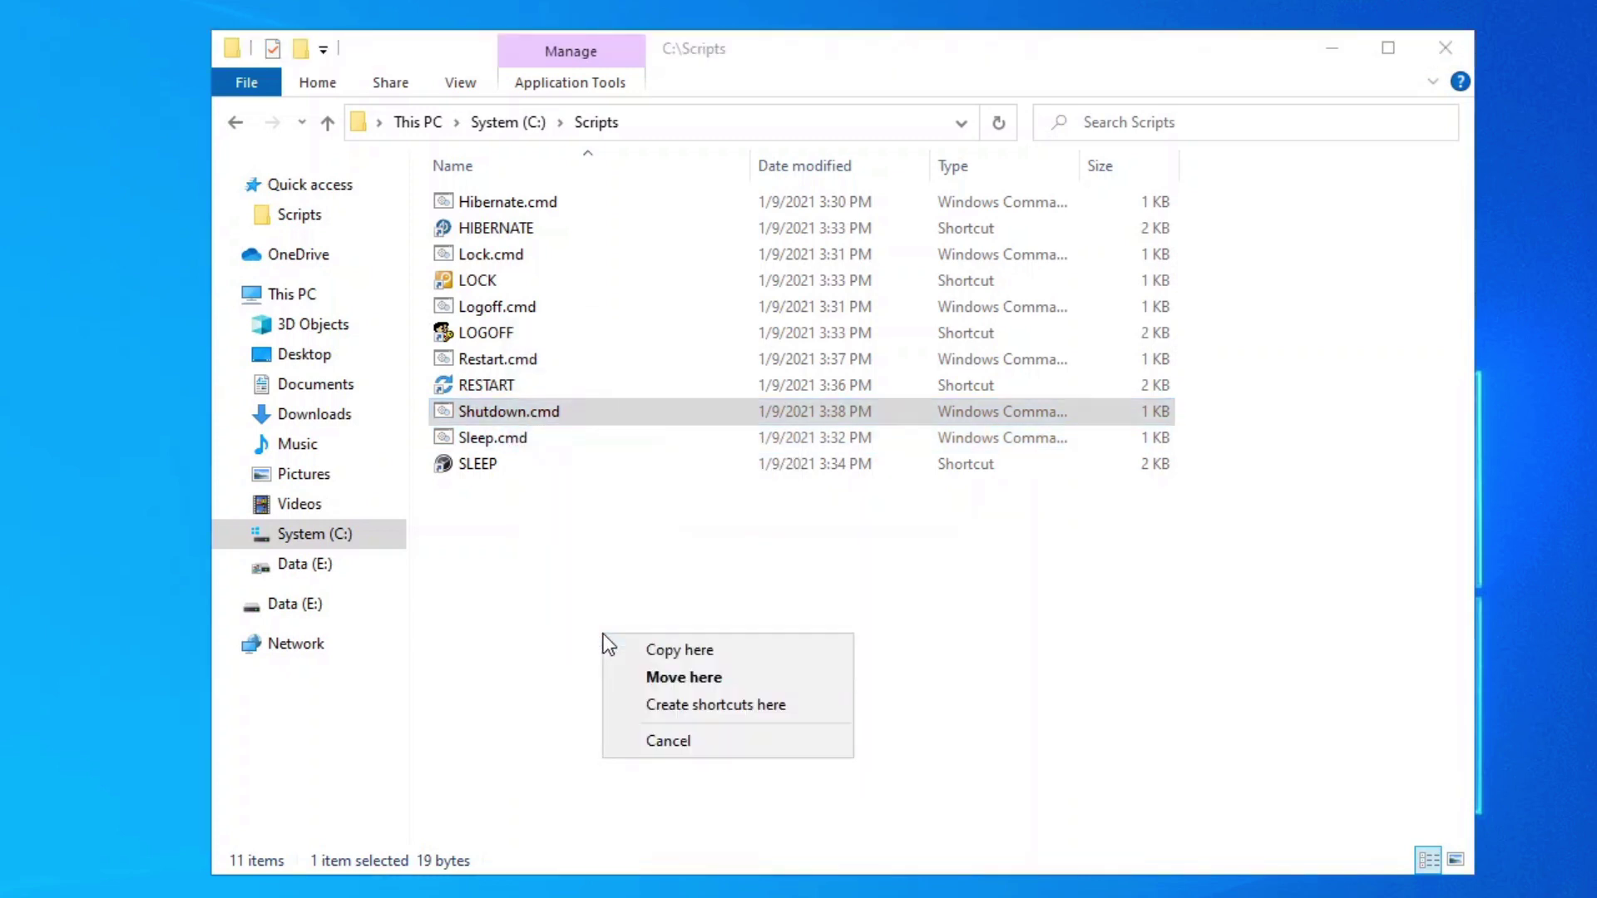
Create a shortcut to Shutdown.cmd in C:\Scripts and name it SHUTDOWN.
left_click(674, 706)
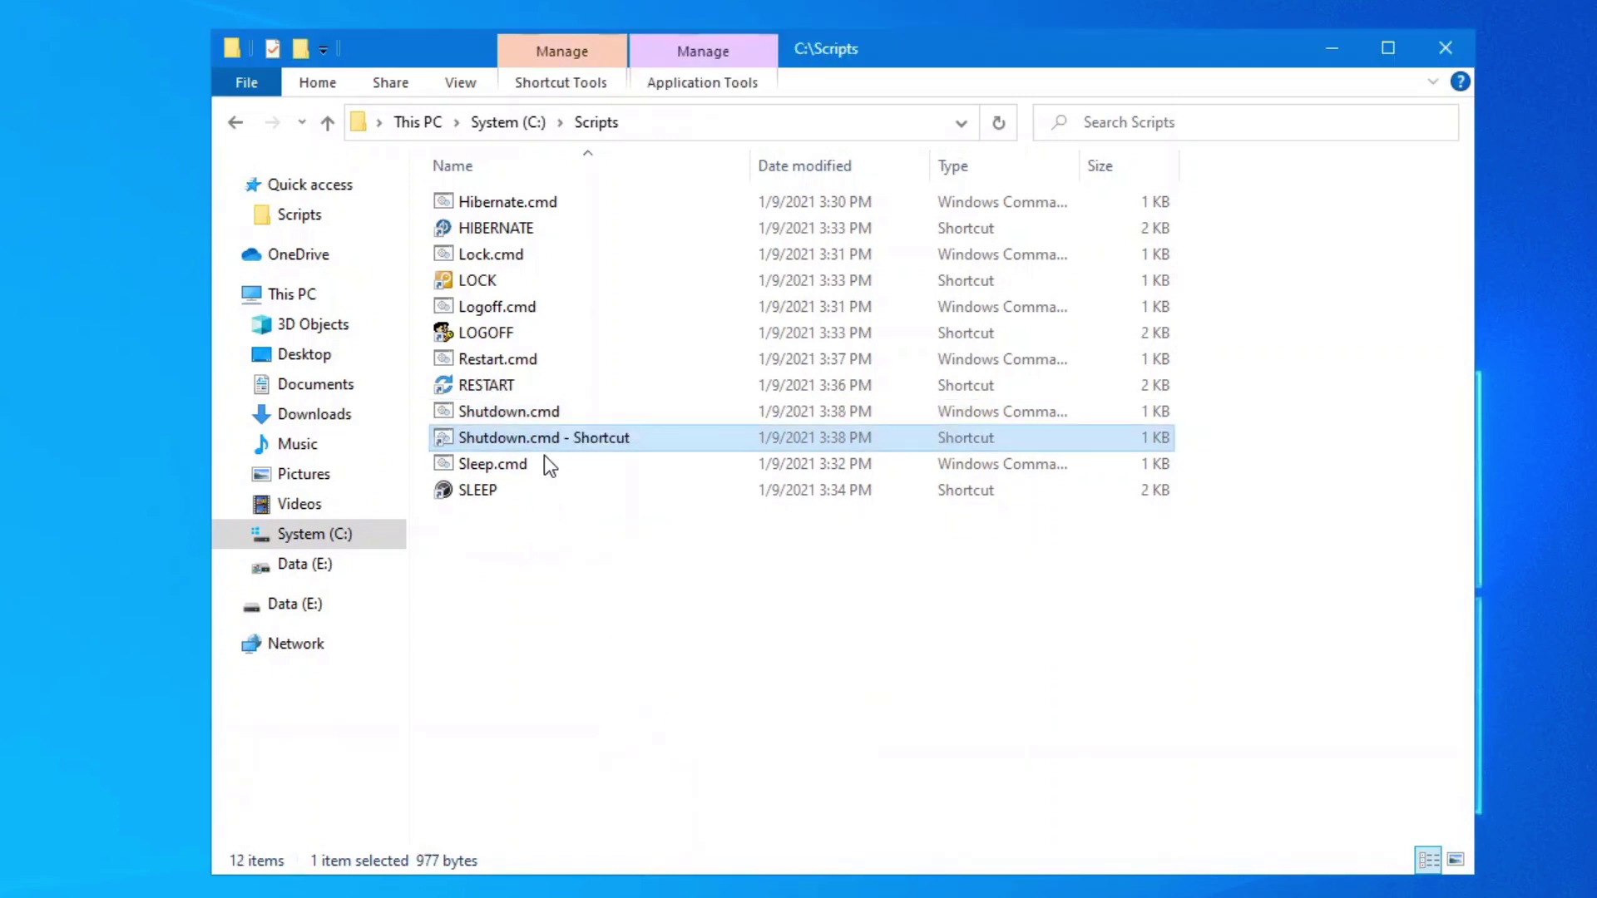
left_click(547, 435)
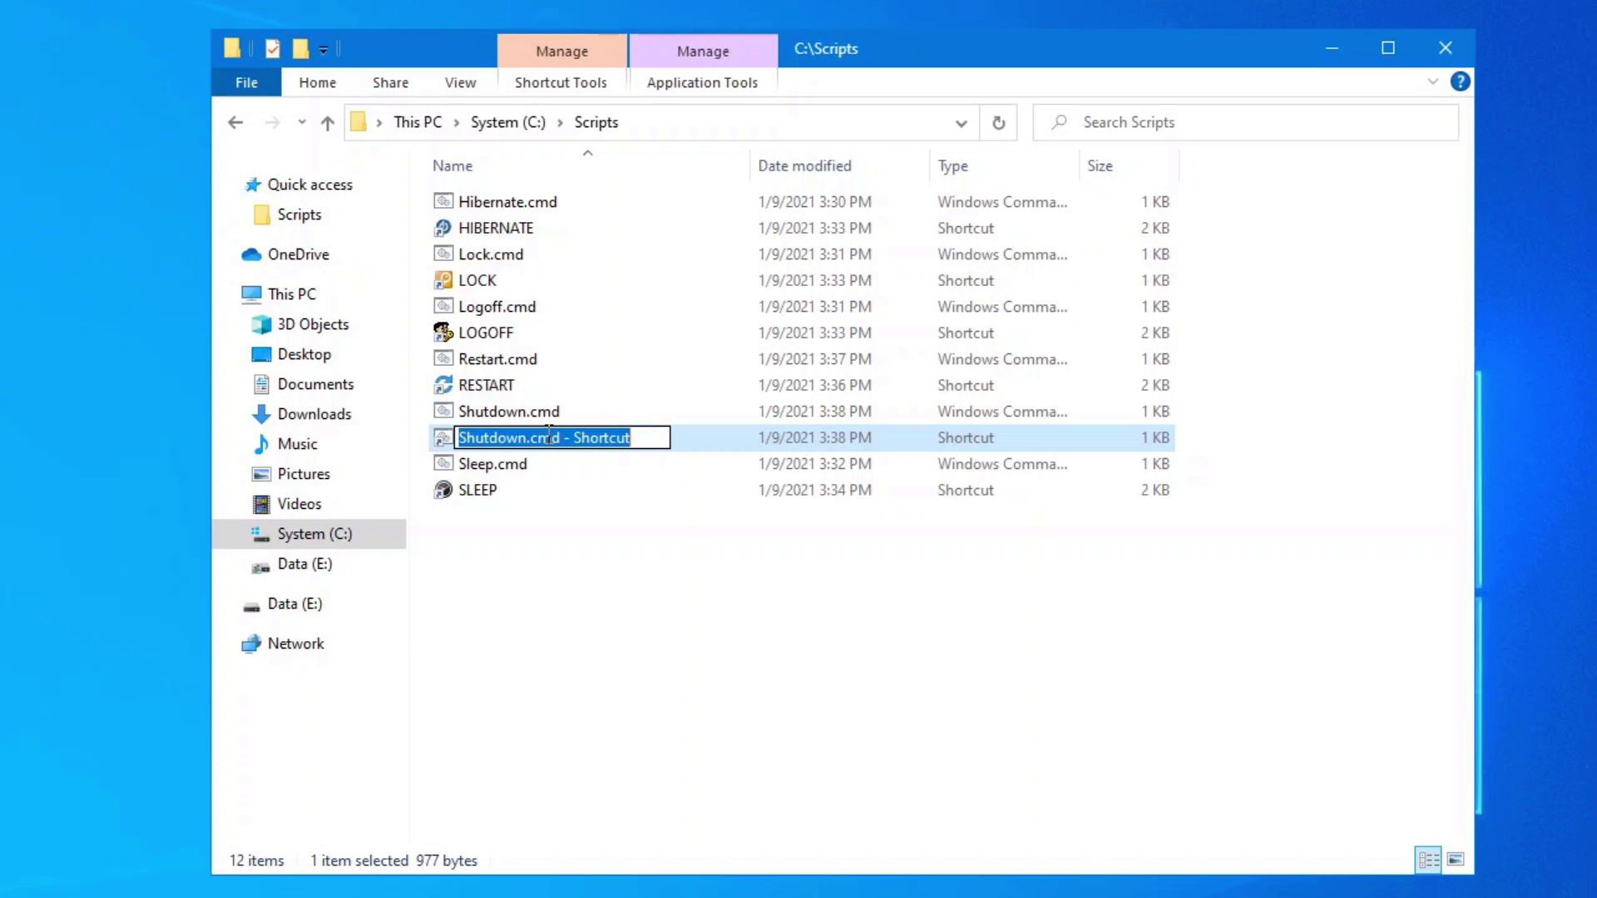
type("SHUTDOWN")
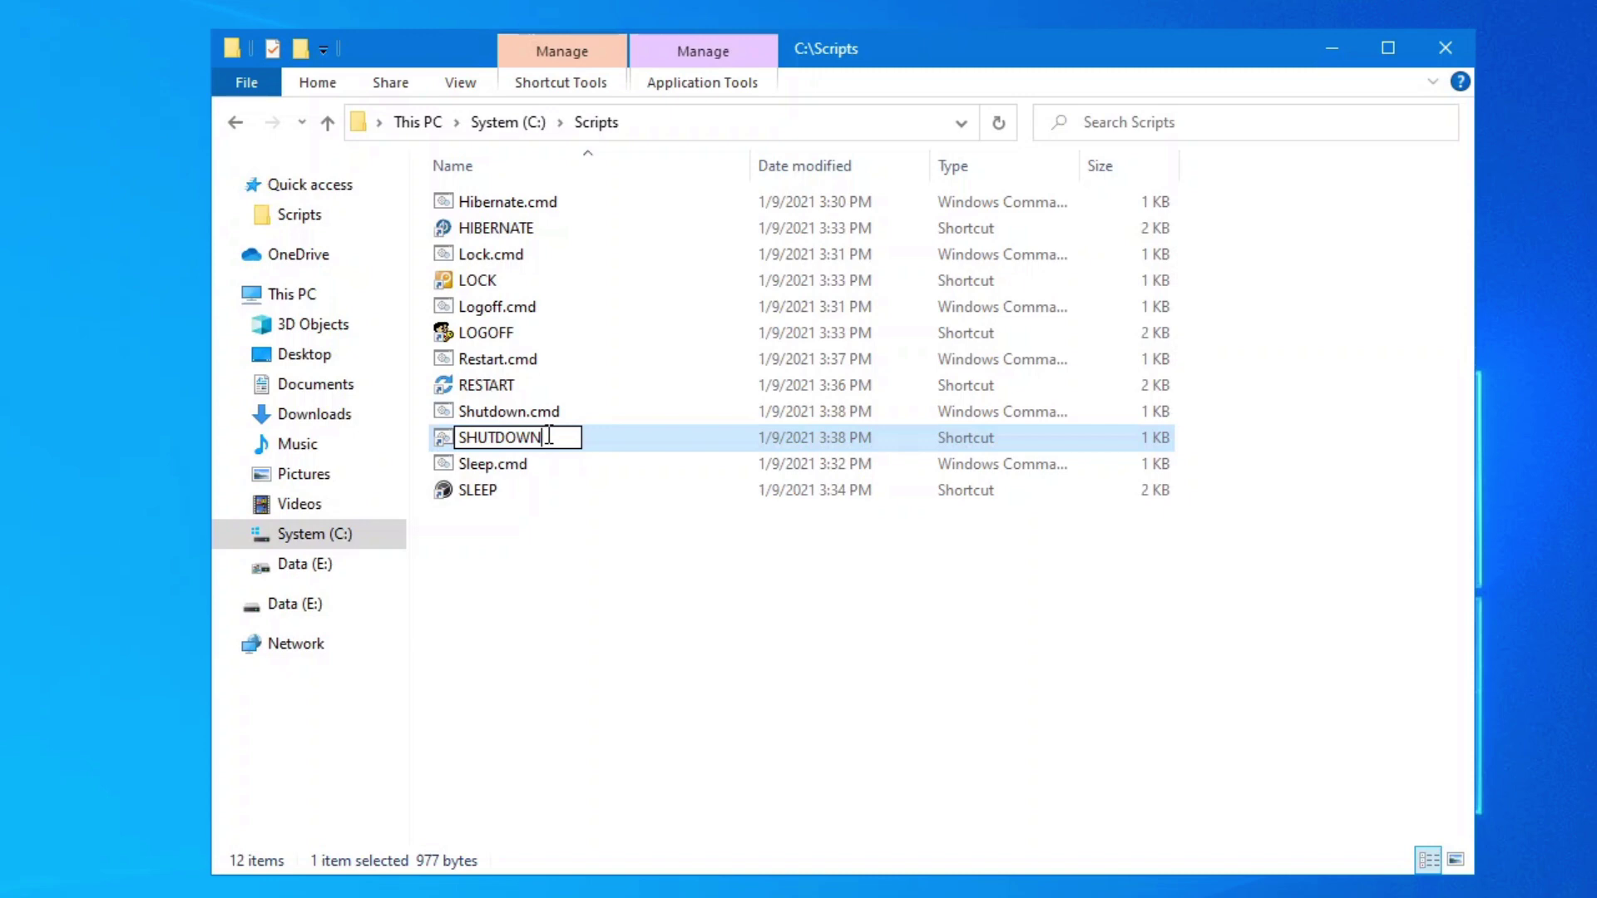
key("Return")
right_click(547, 433)
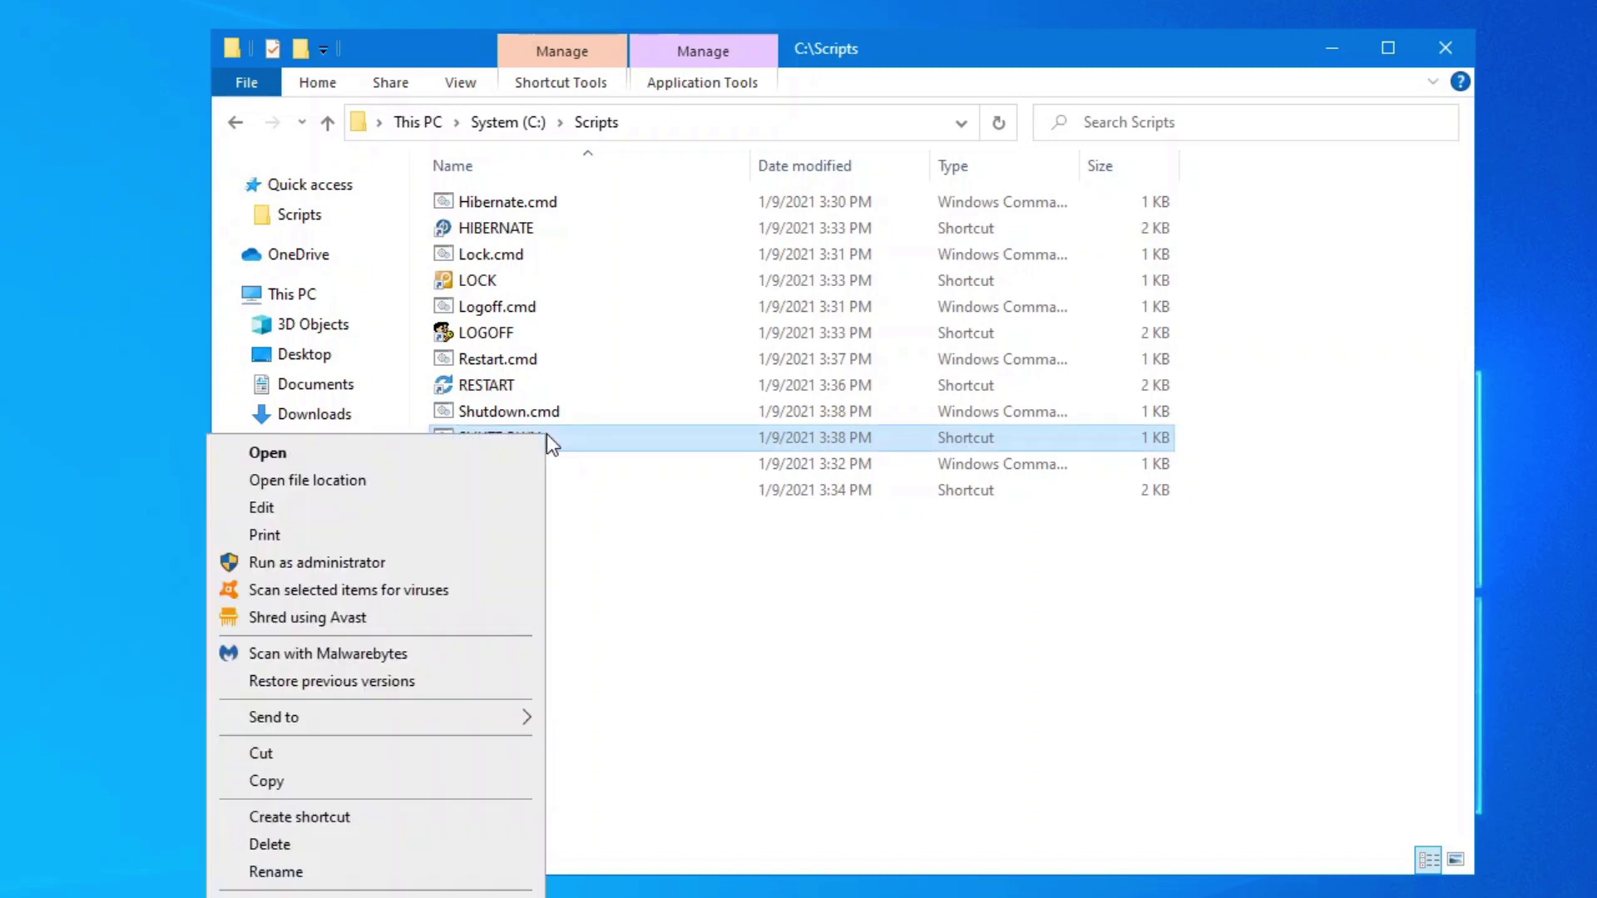
Change the SHUTDOWN shortcut's icon to the red power button in its Properties and apply it.
left_click(274, 896)
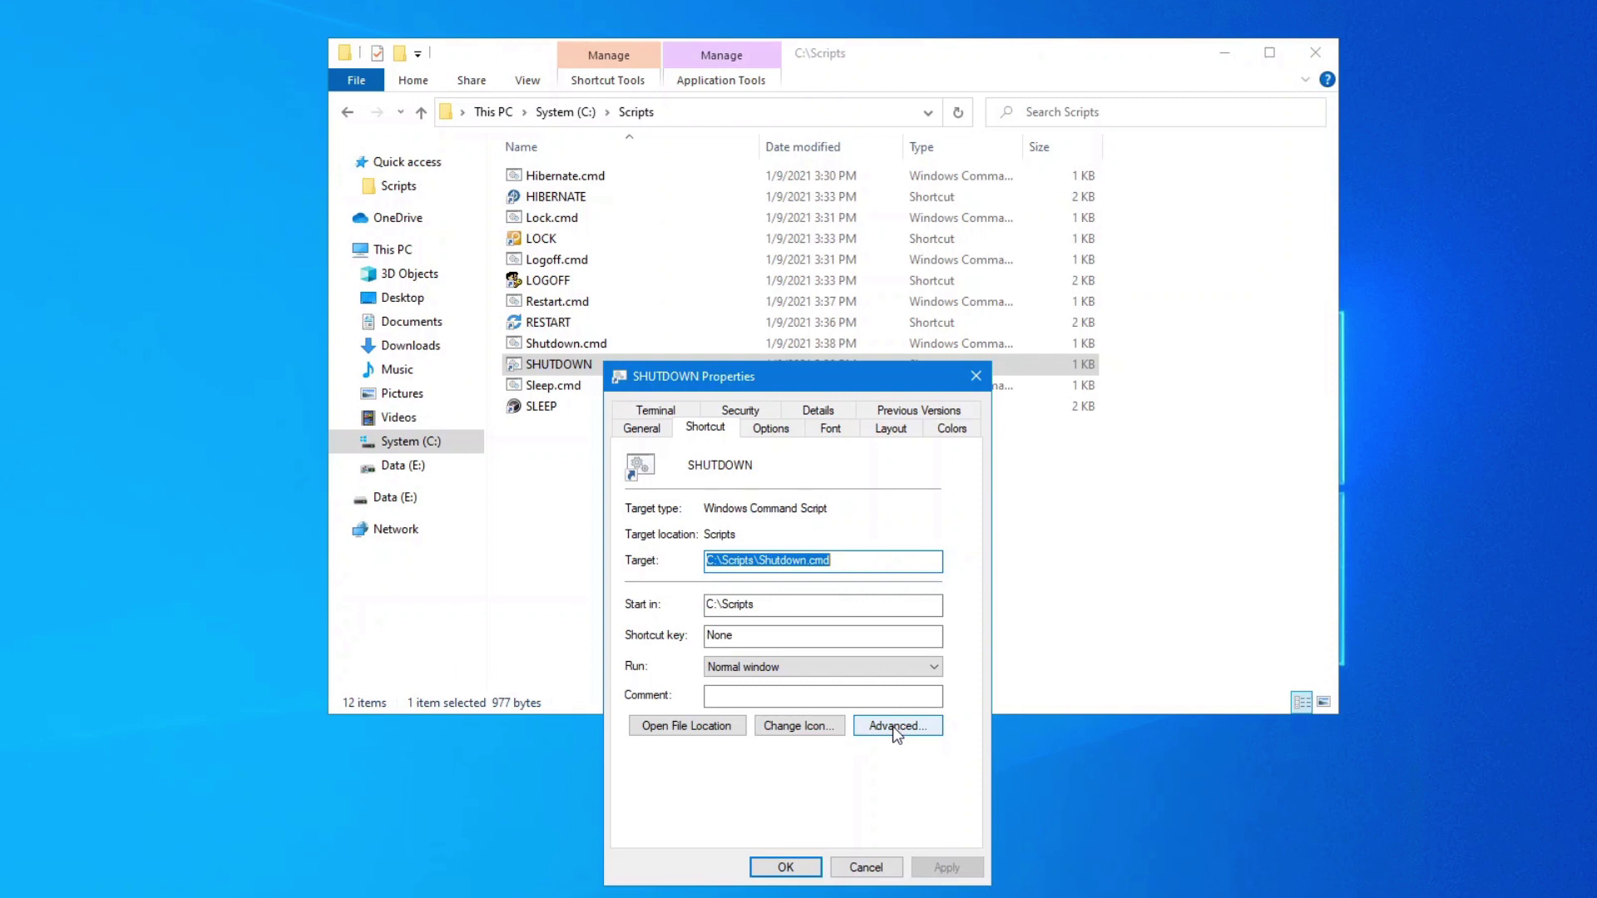
left_click(892, 726)
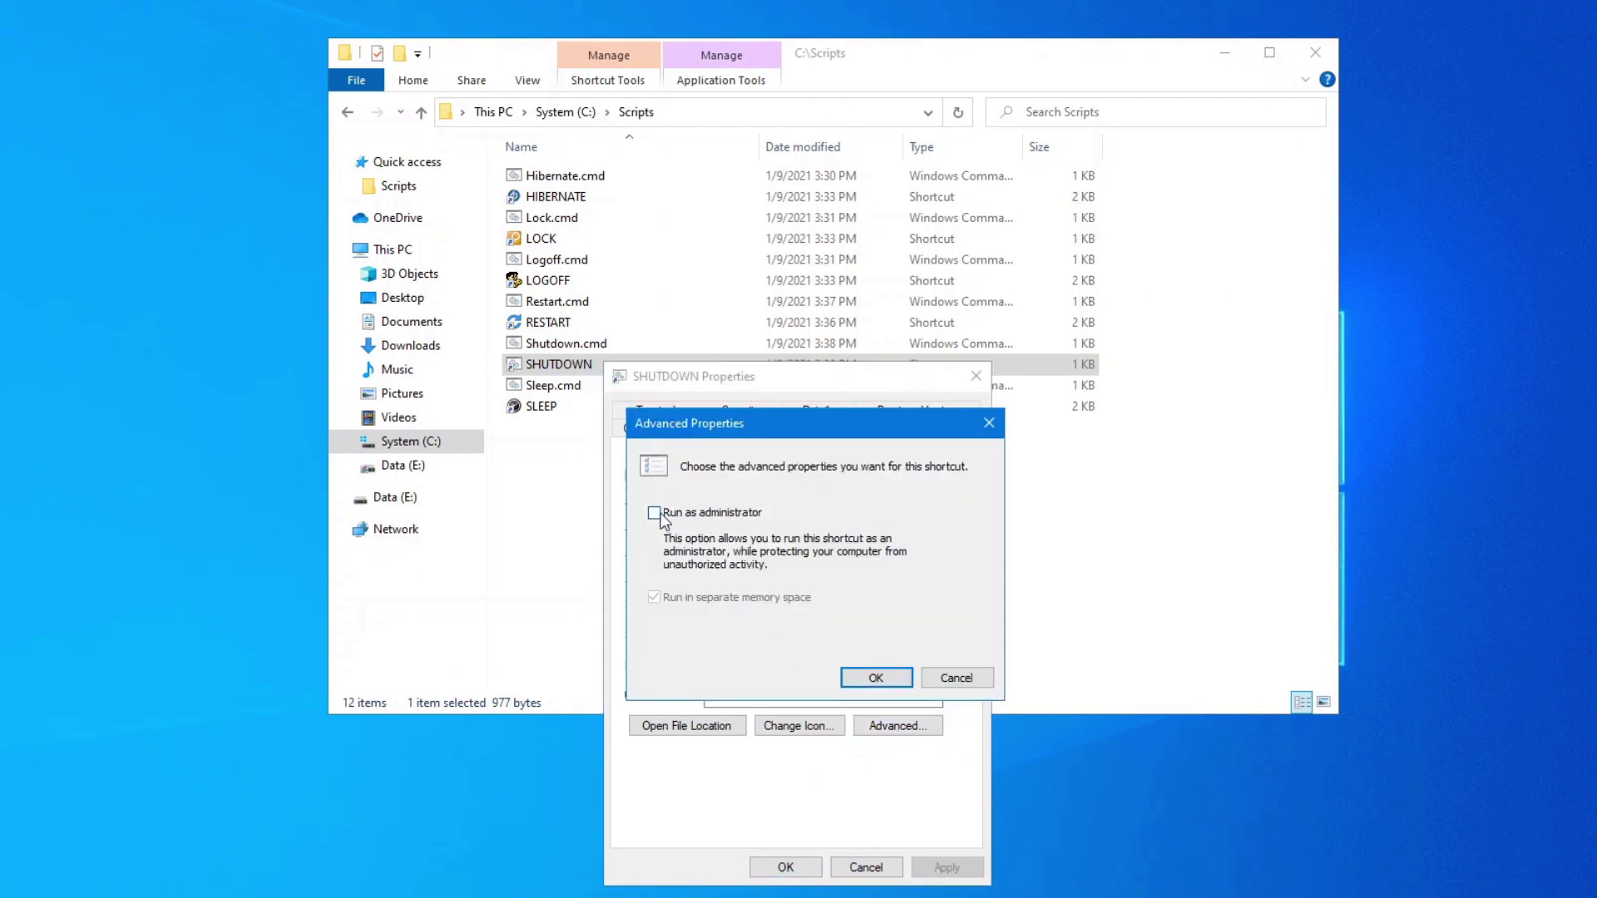
left_click(874, 676)
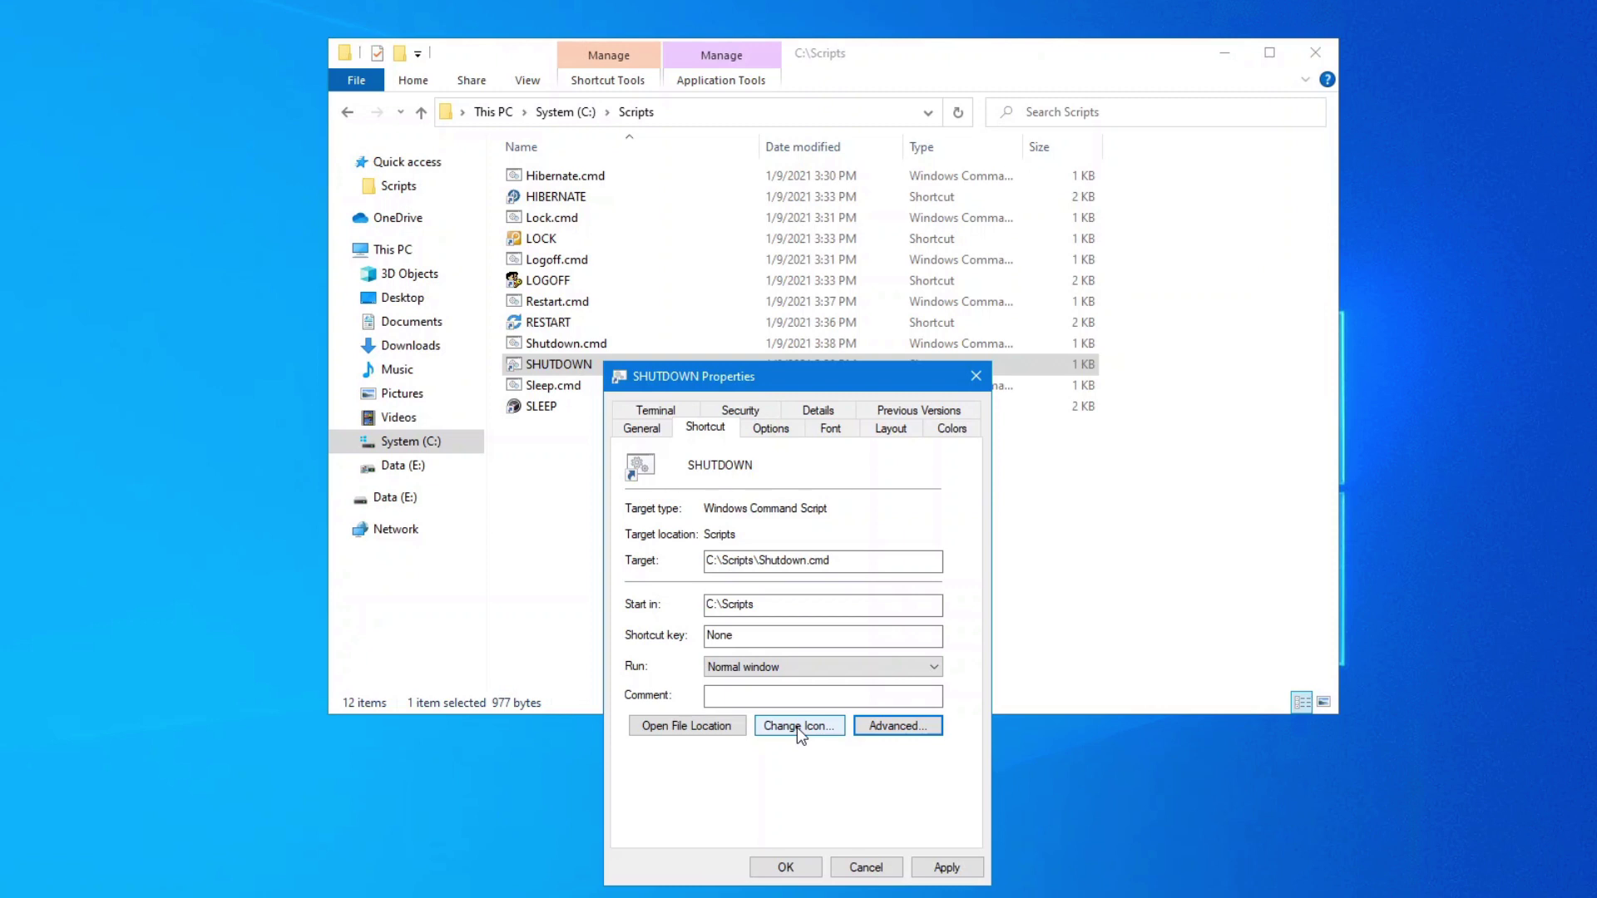
left_click(797, 727)
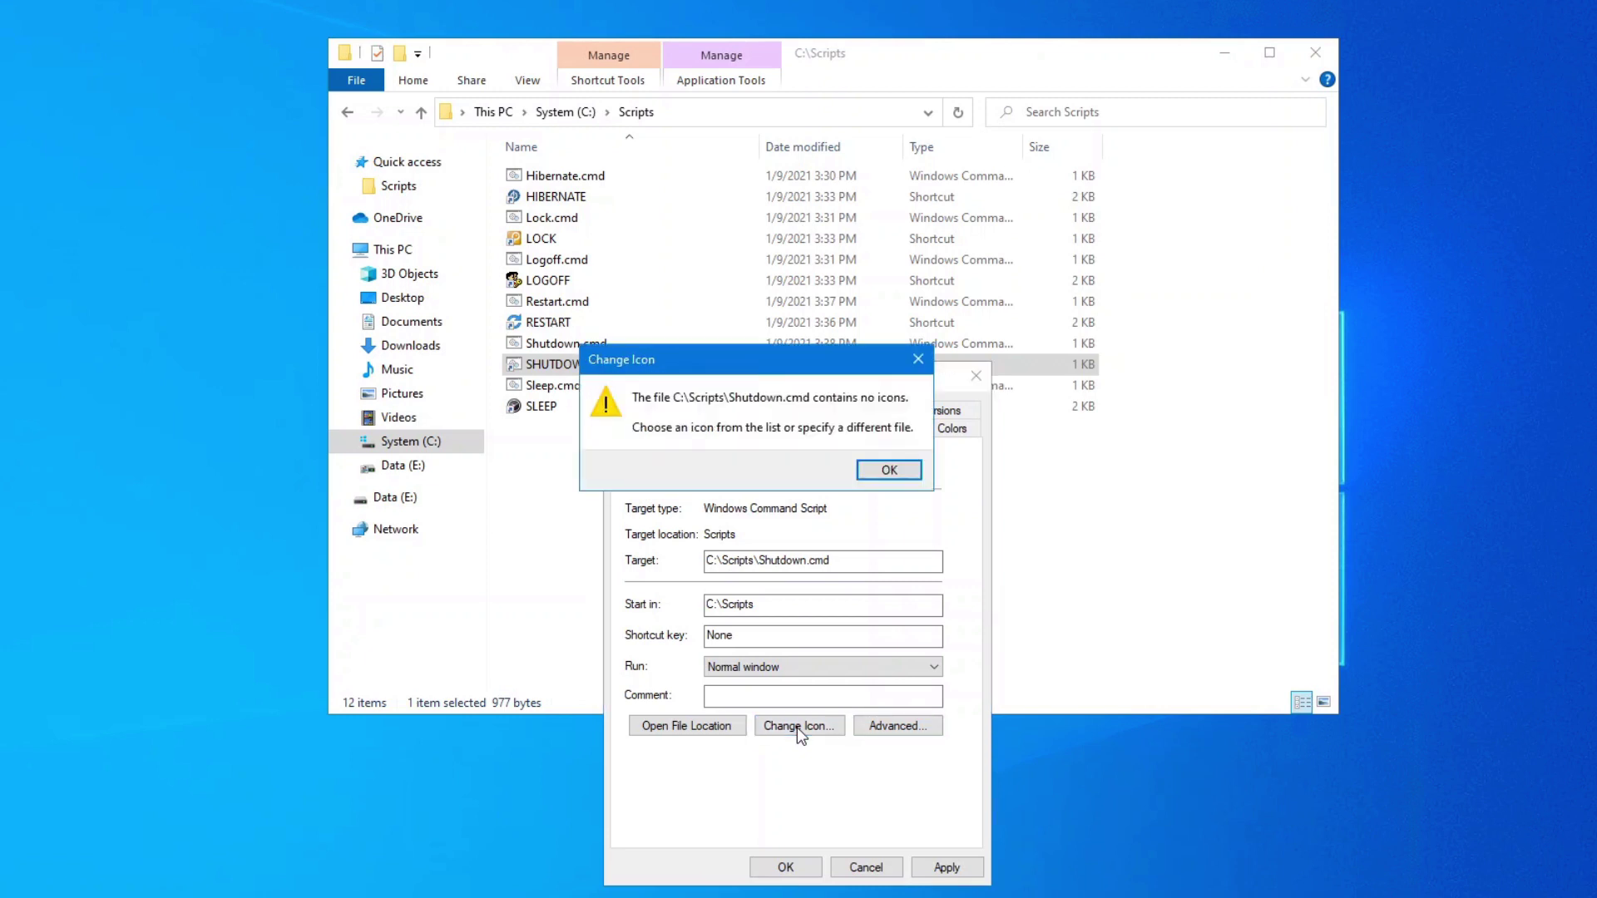
left_click(904, 478)
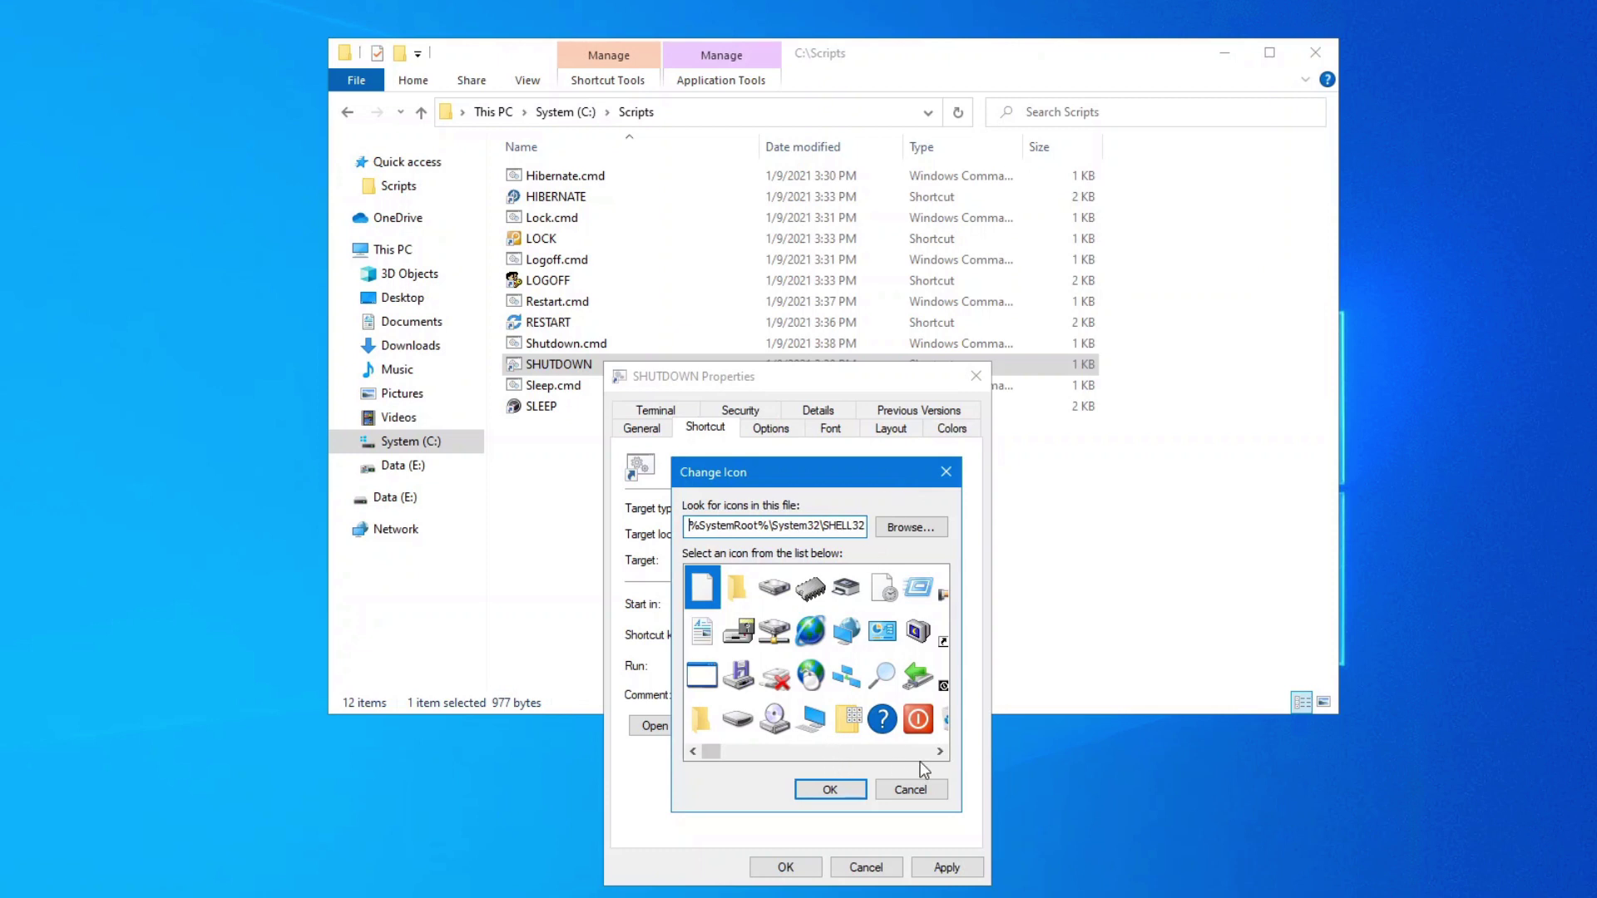
left_click_drag(712, 754, 681, 786)
left_click(920, 720)
left_click(829, 790)
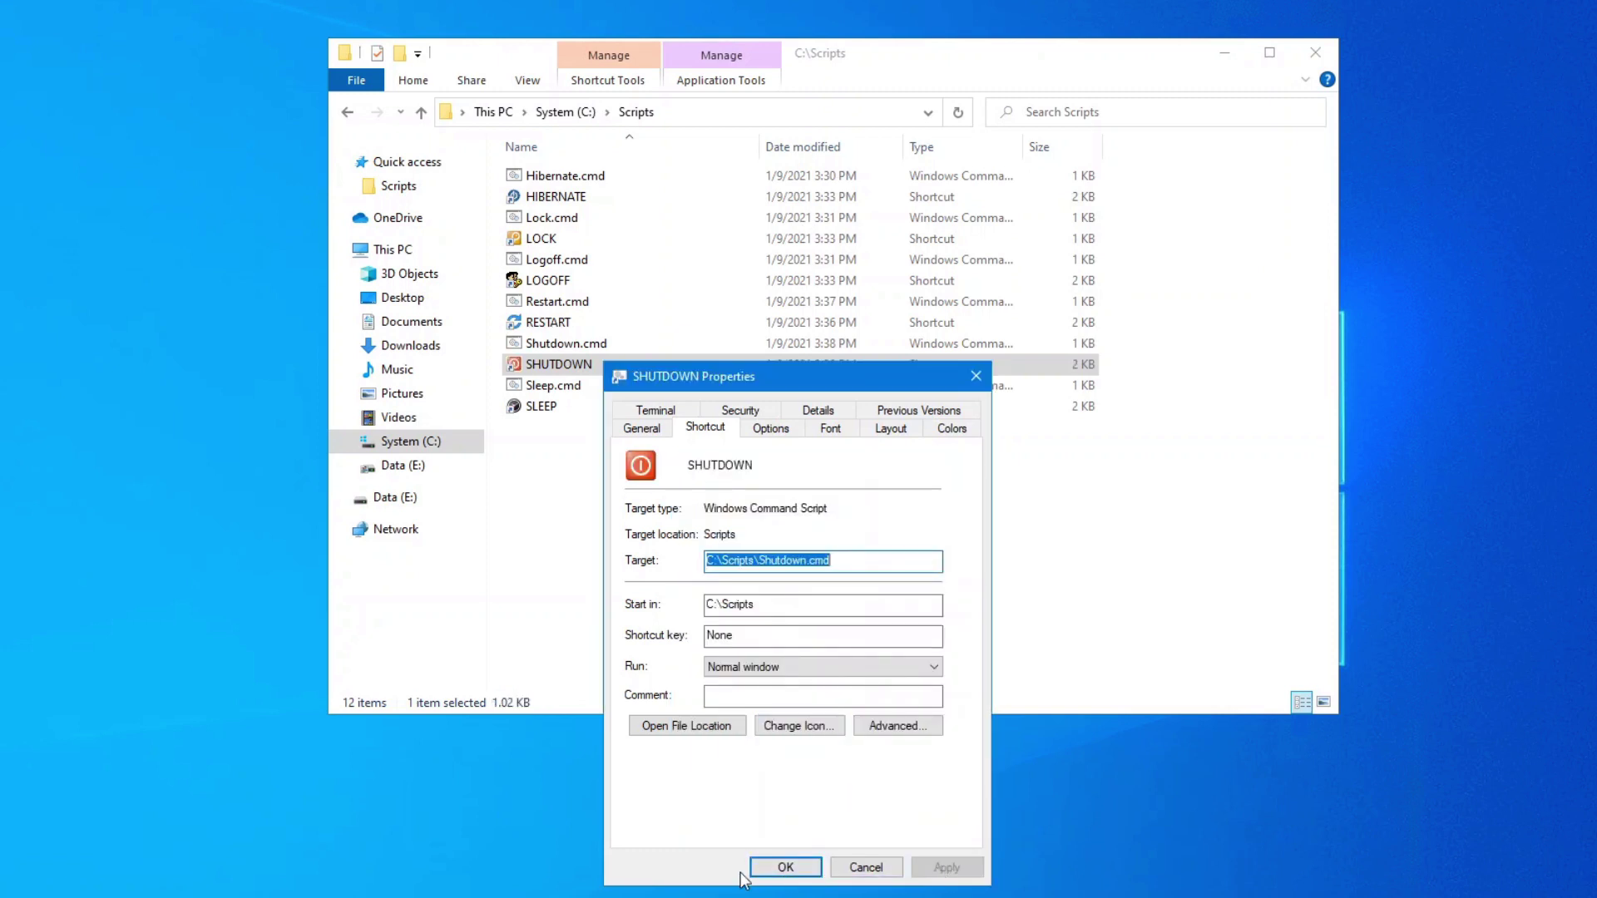
left_click(782, 868)
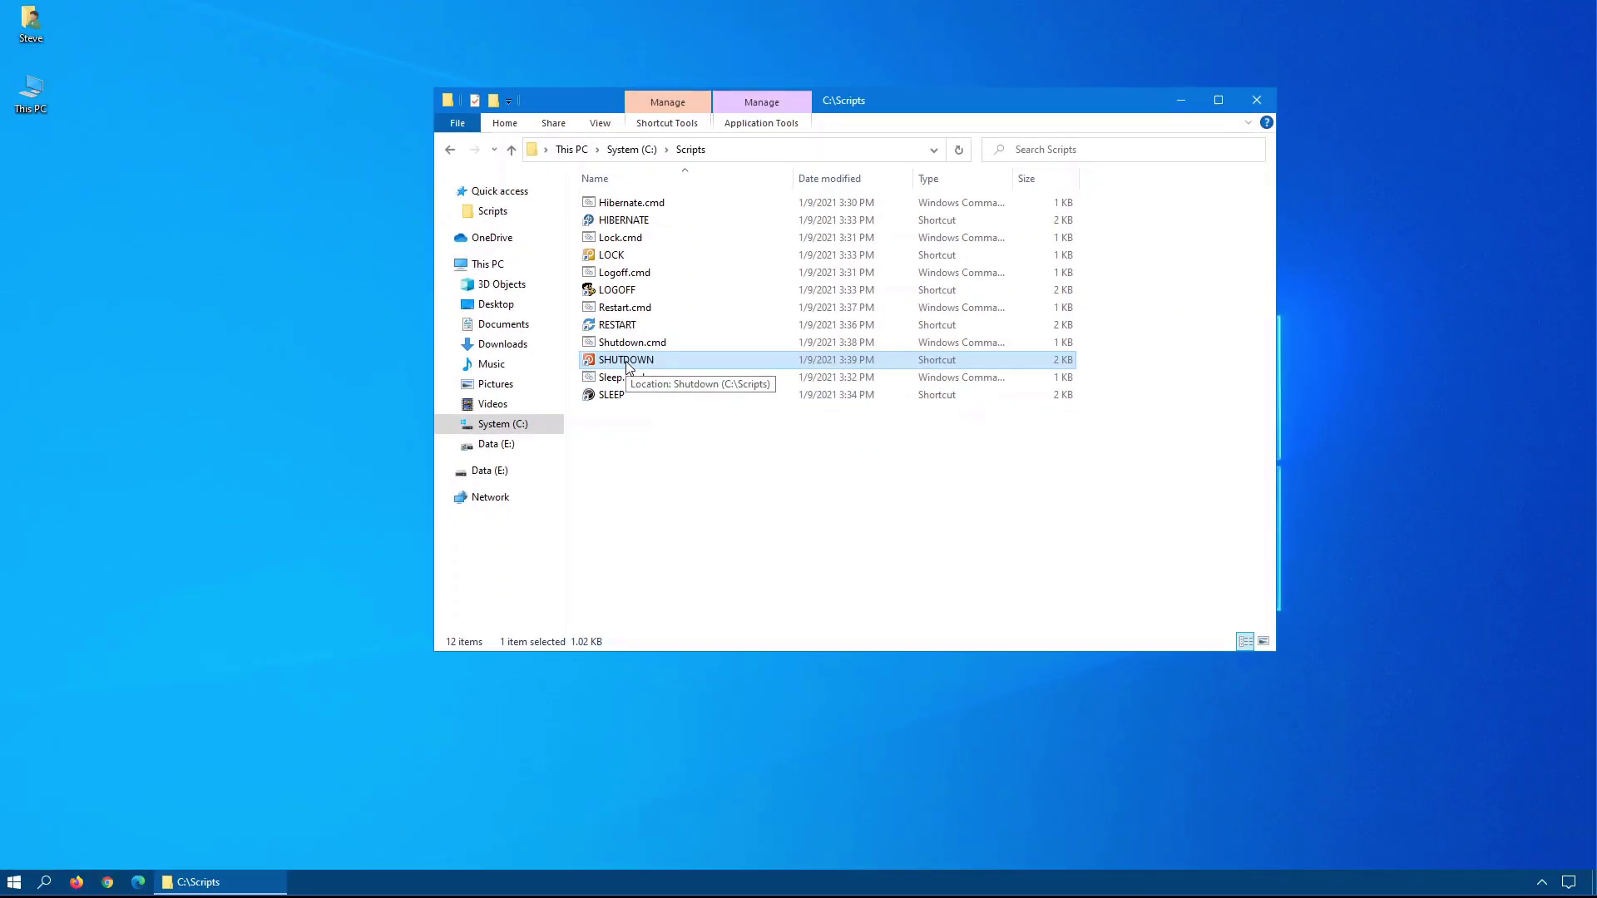
Copy the SHUTDOWN shortcut from C:\Scripts onto the Windows desktop.
left_click_drag(627, 366, 228, 307)
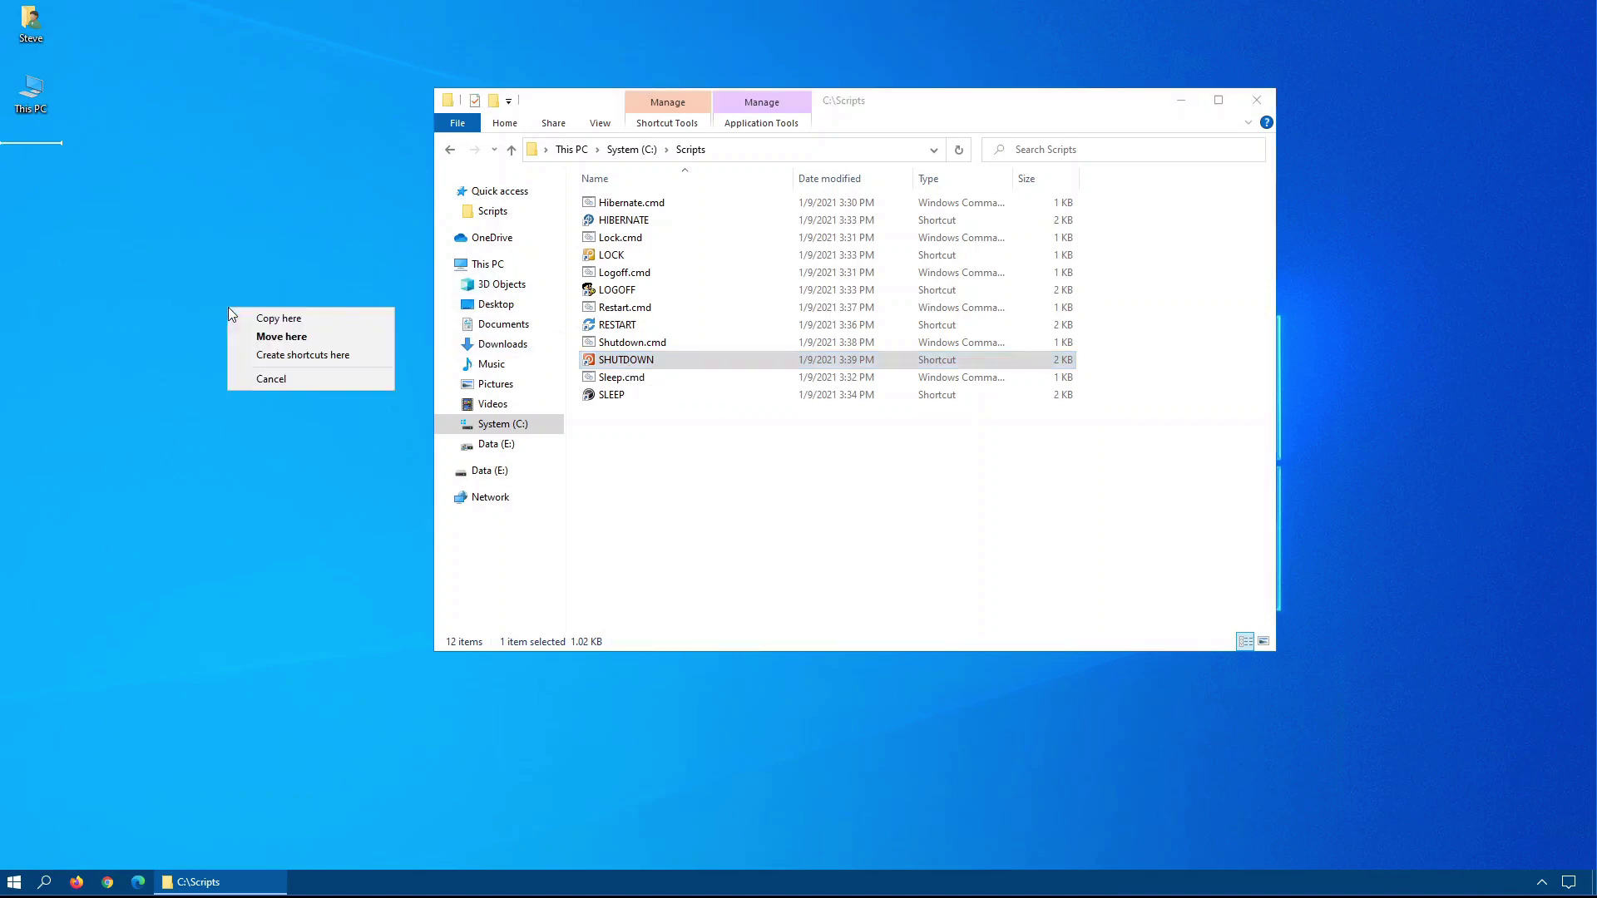
left_click(278, 318)
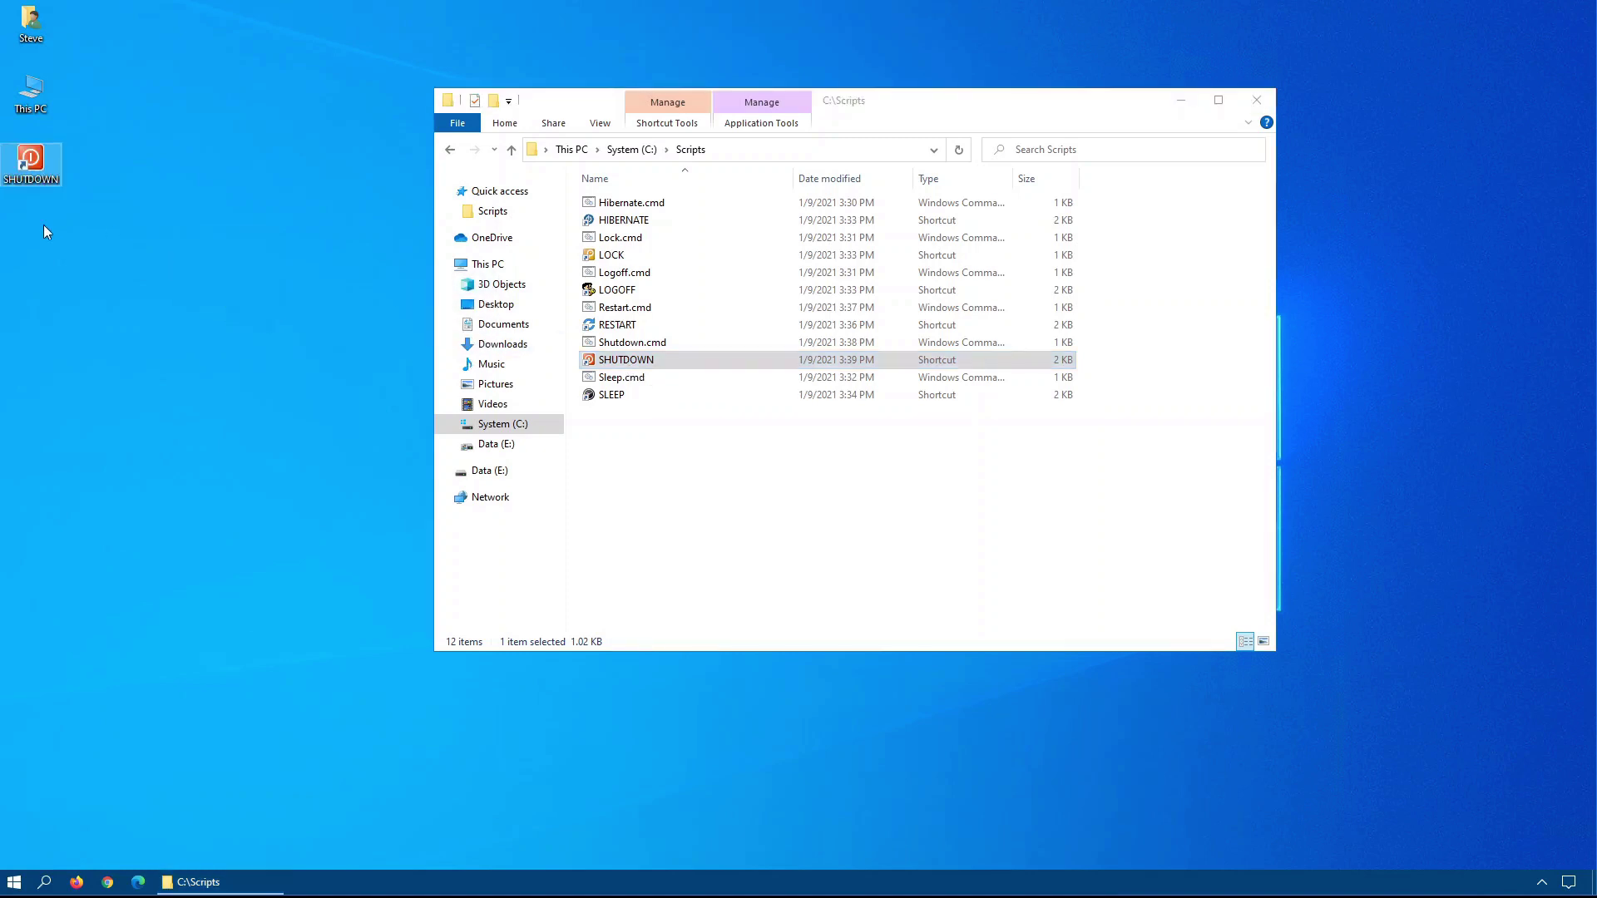
left_click(28, 180)
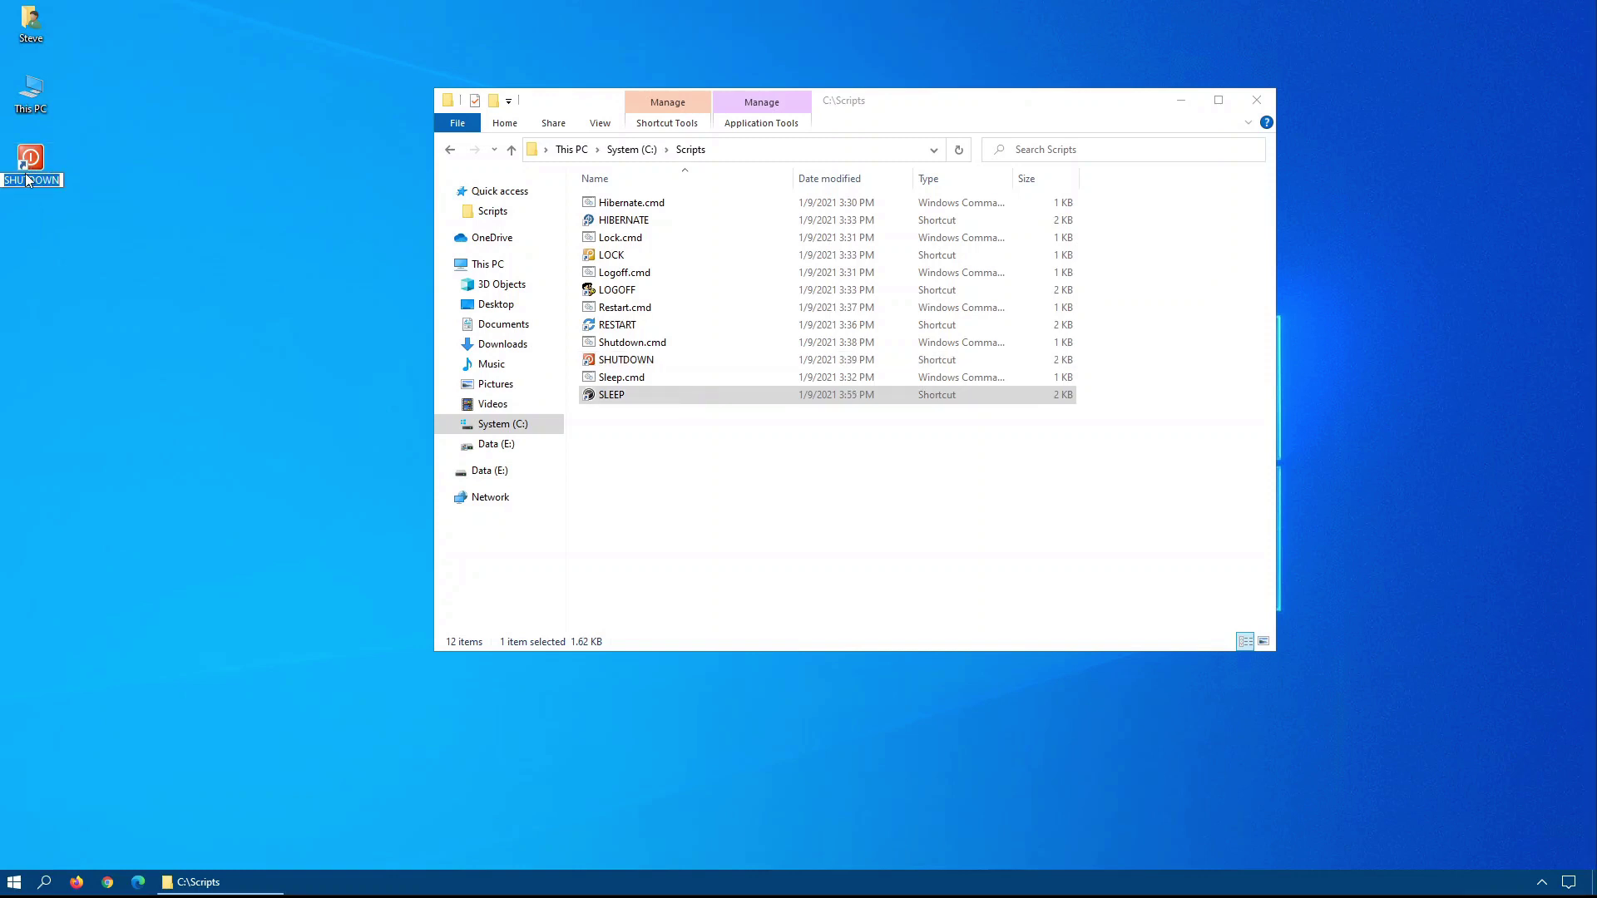
right_click(33, 166)
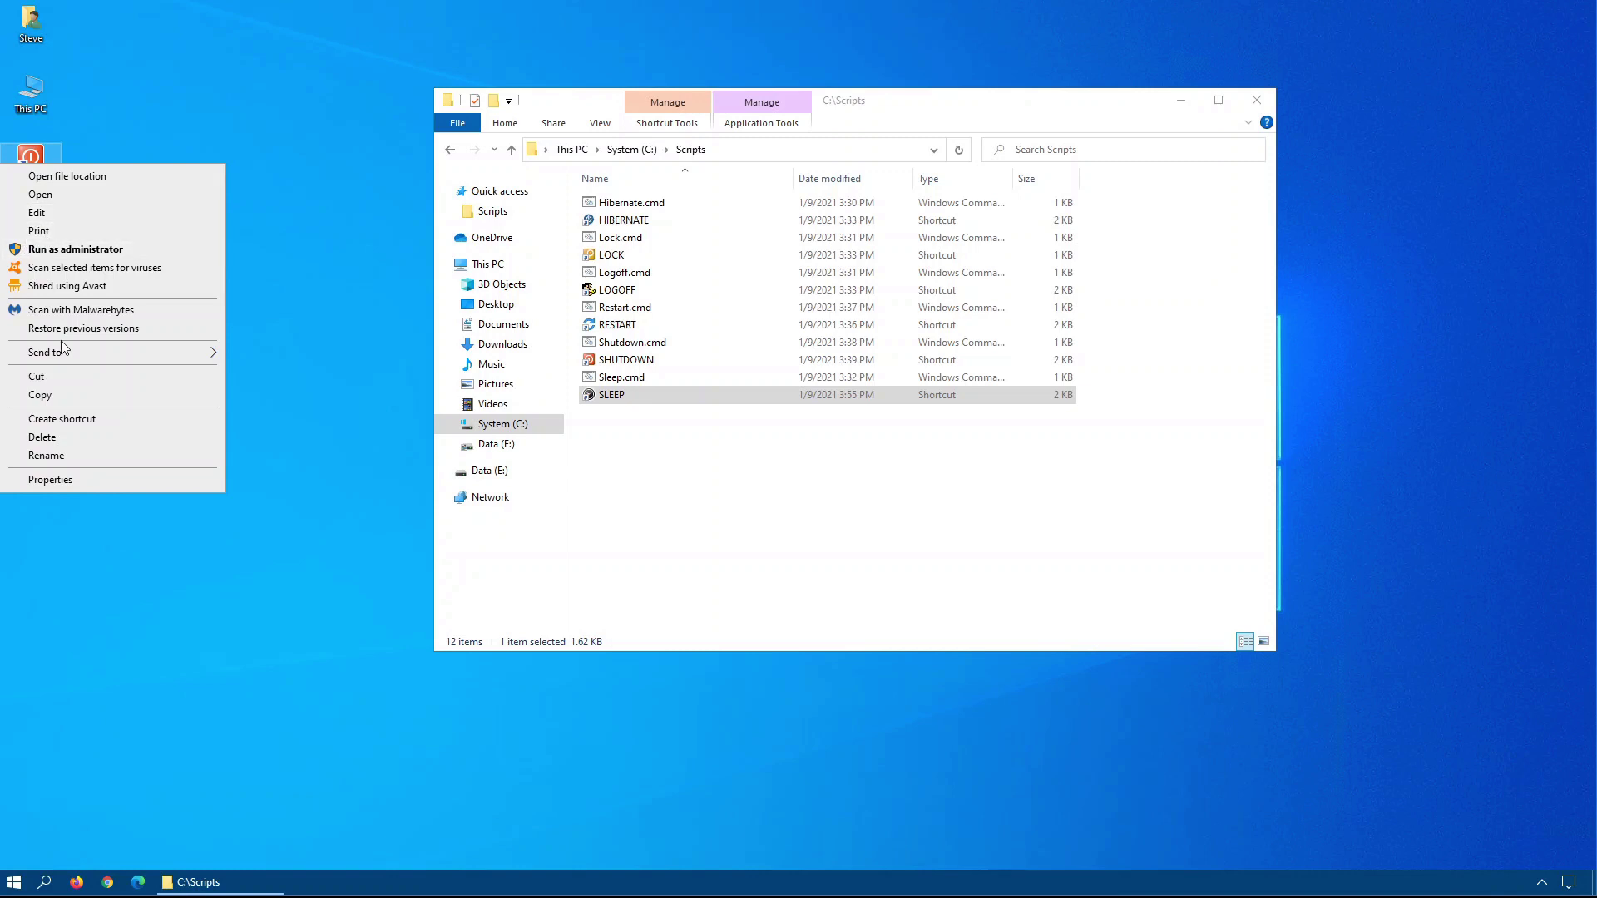
left_click(691, 515)
right_click(638, 361)
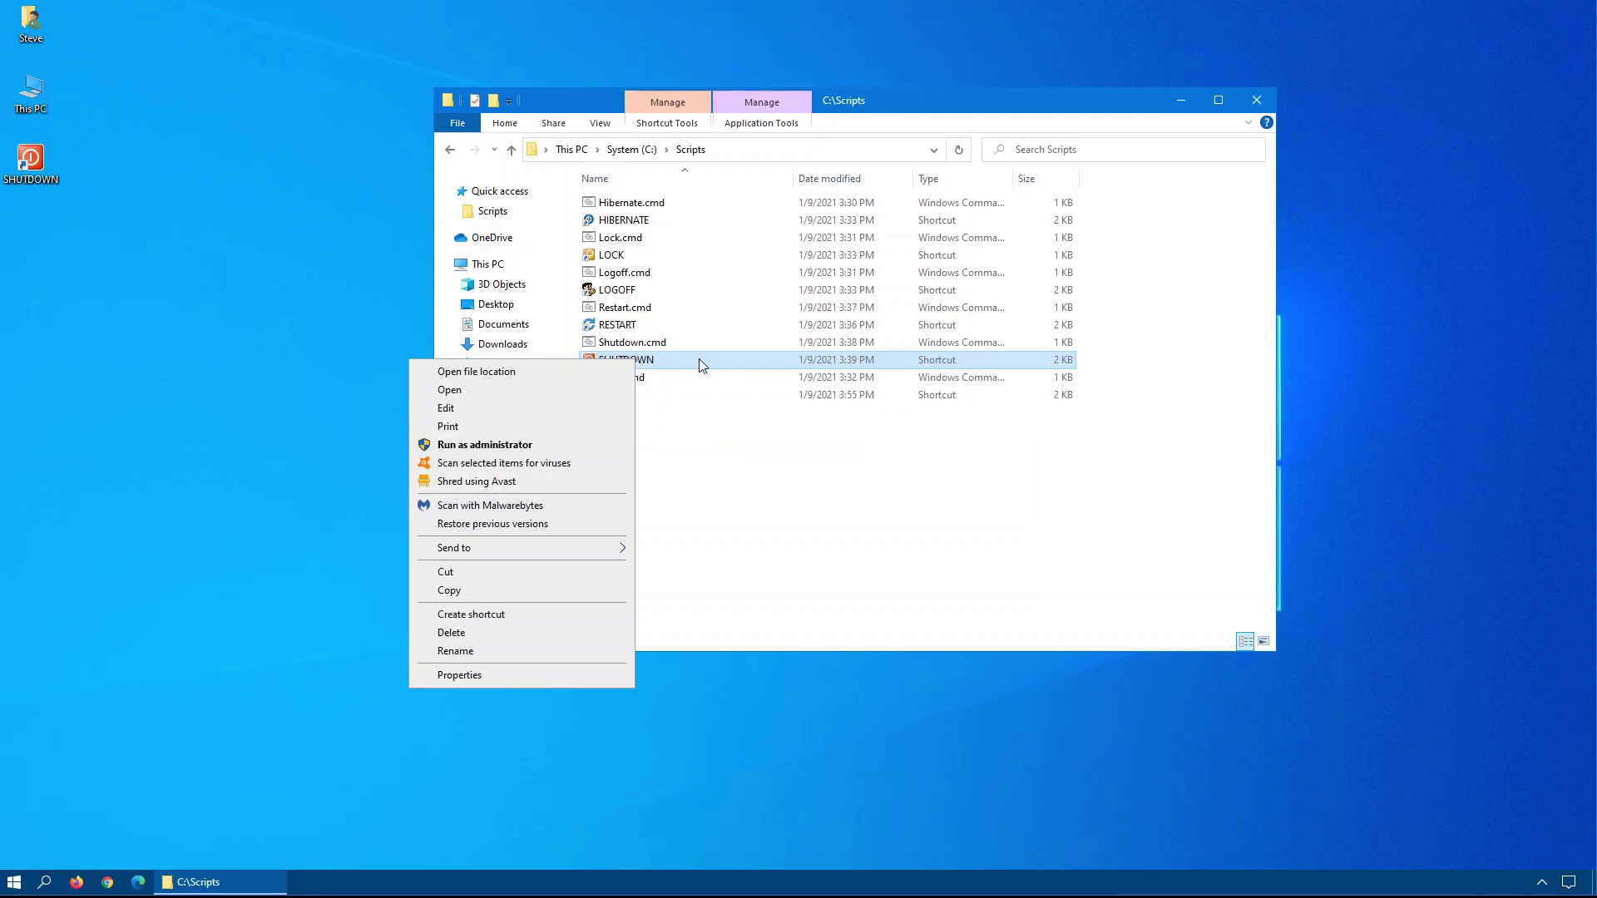
Prefix the SHUTDOWN shortcut's Target with 'cmd /c' and apply the change.
right_click(645, 360)
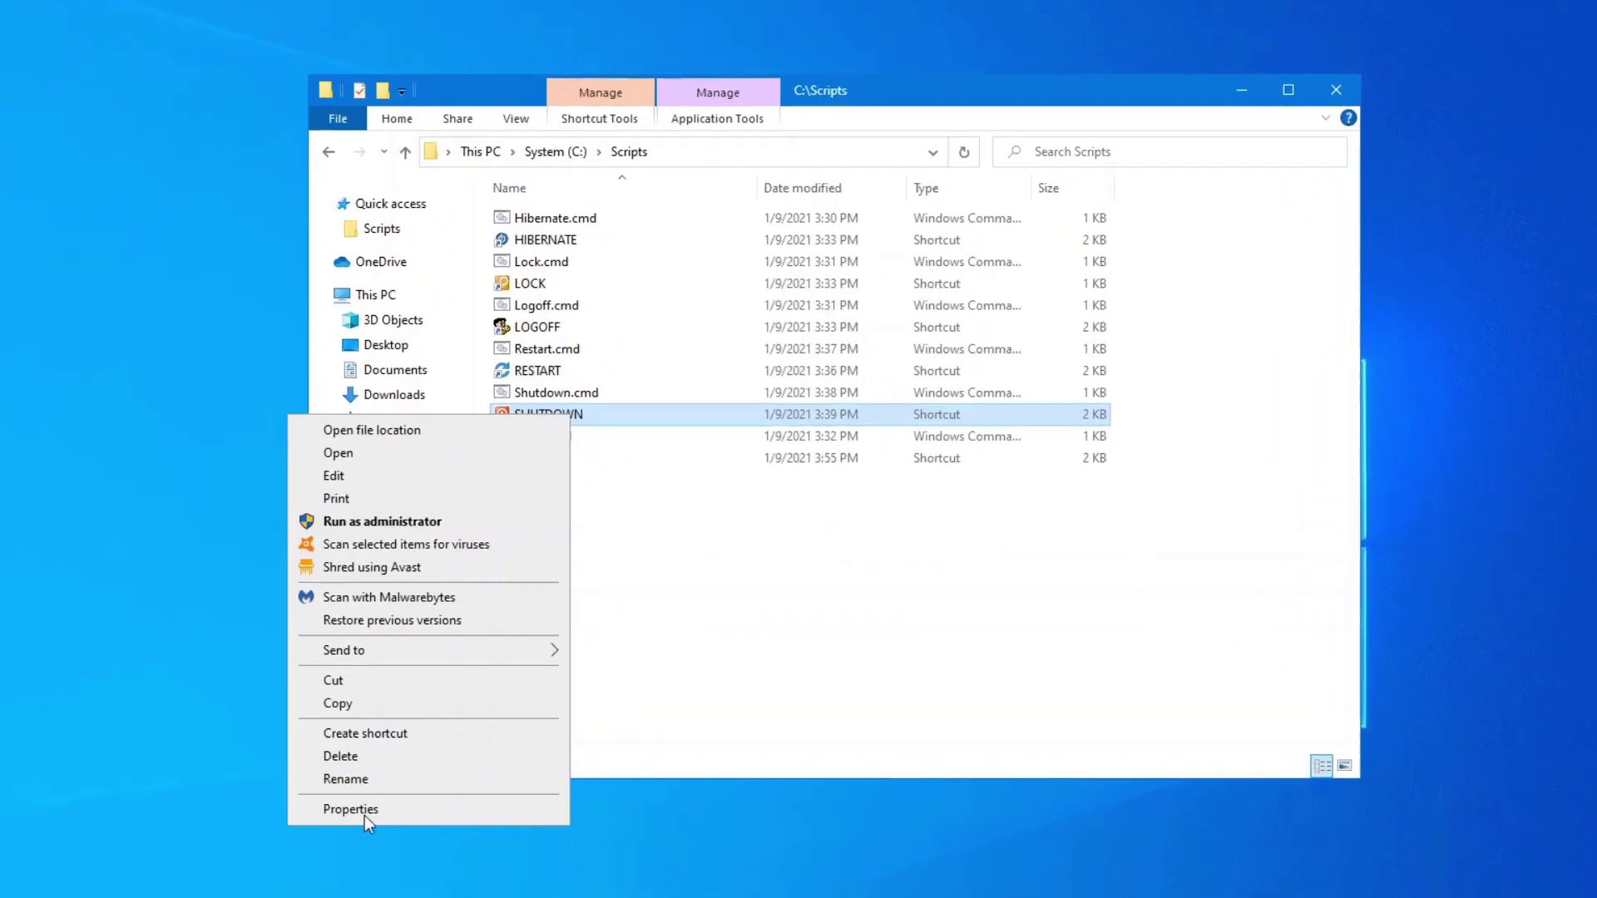
left_click(478, 676)
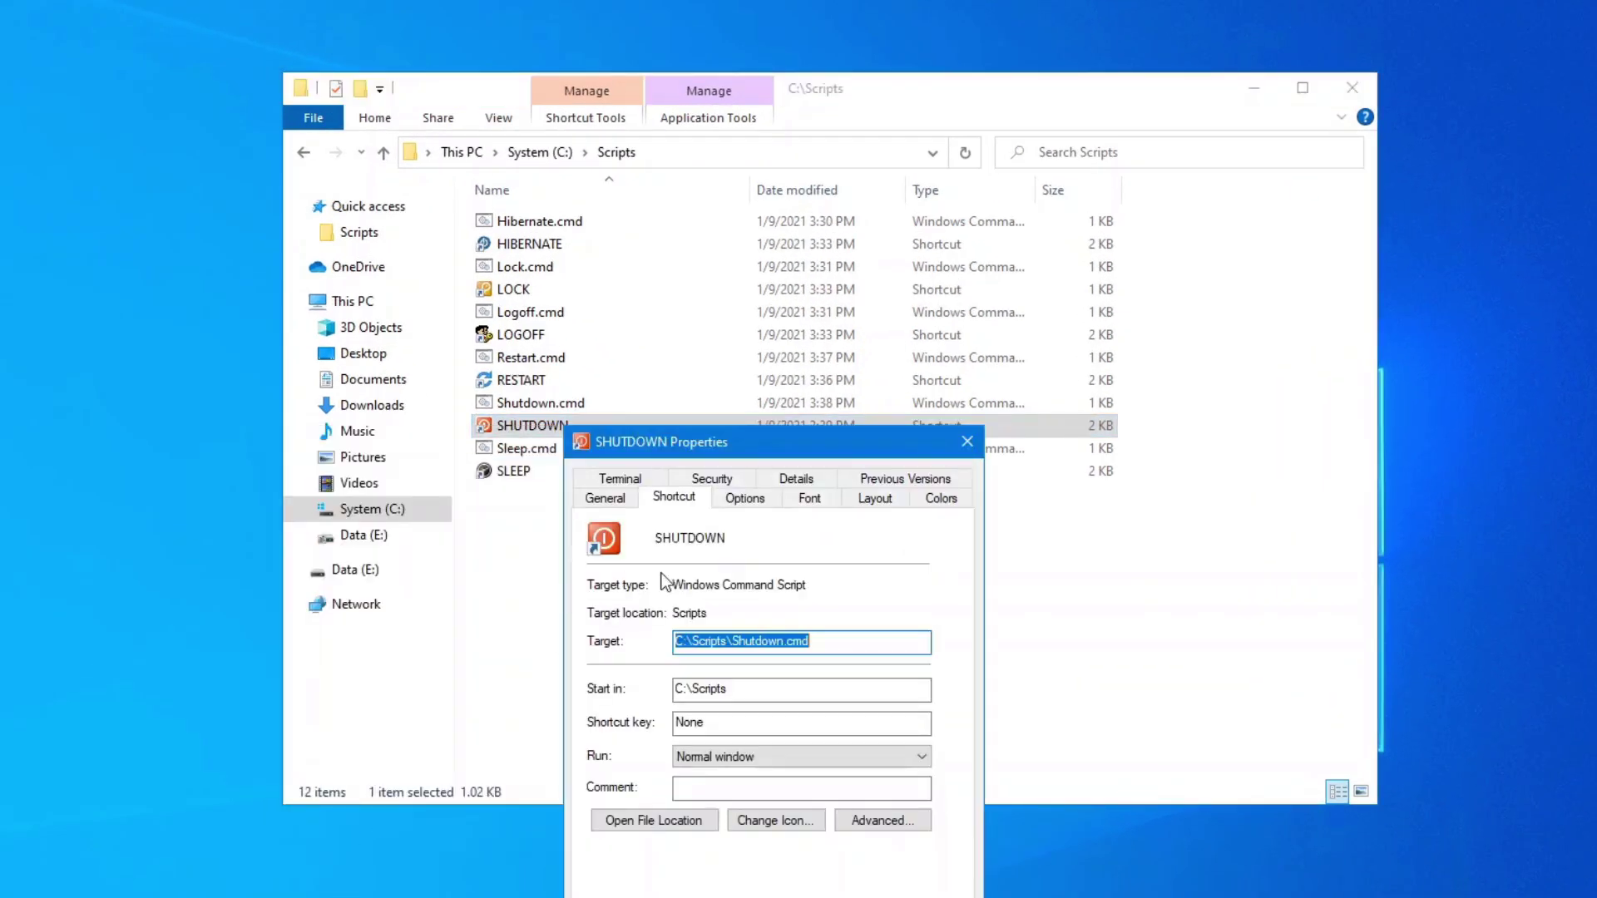
left_click(680, 642)
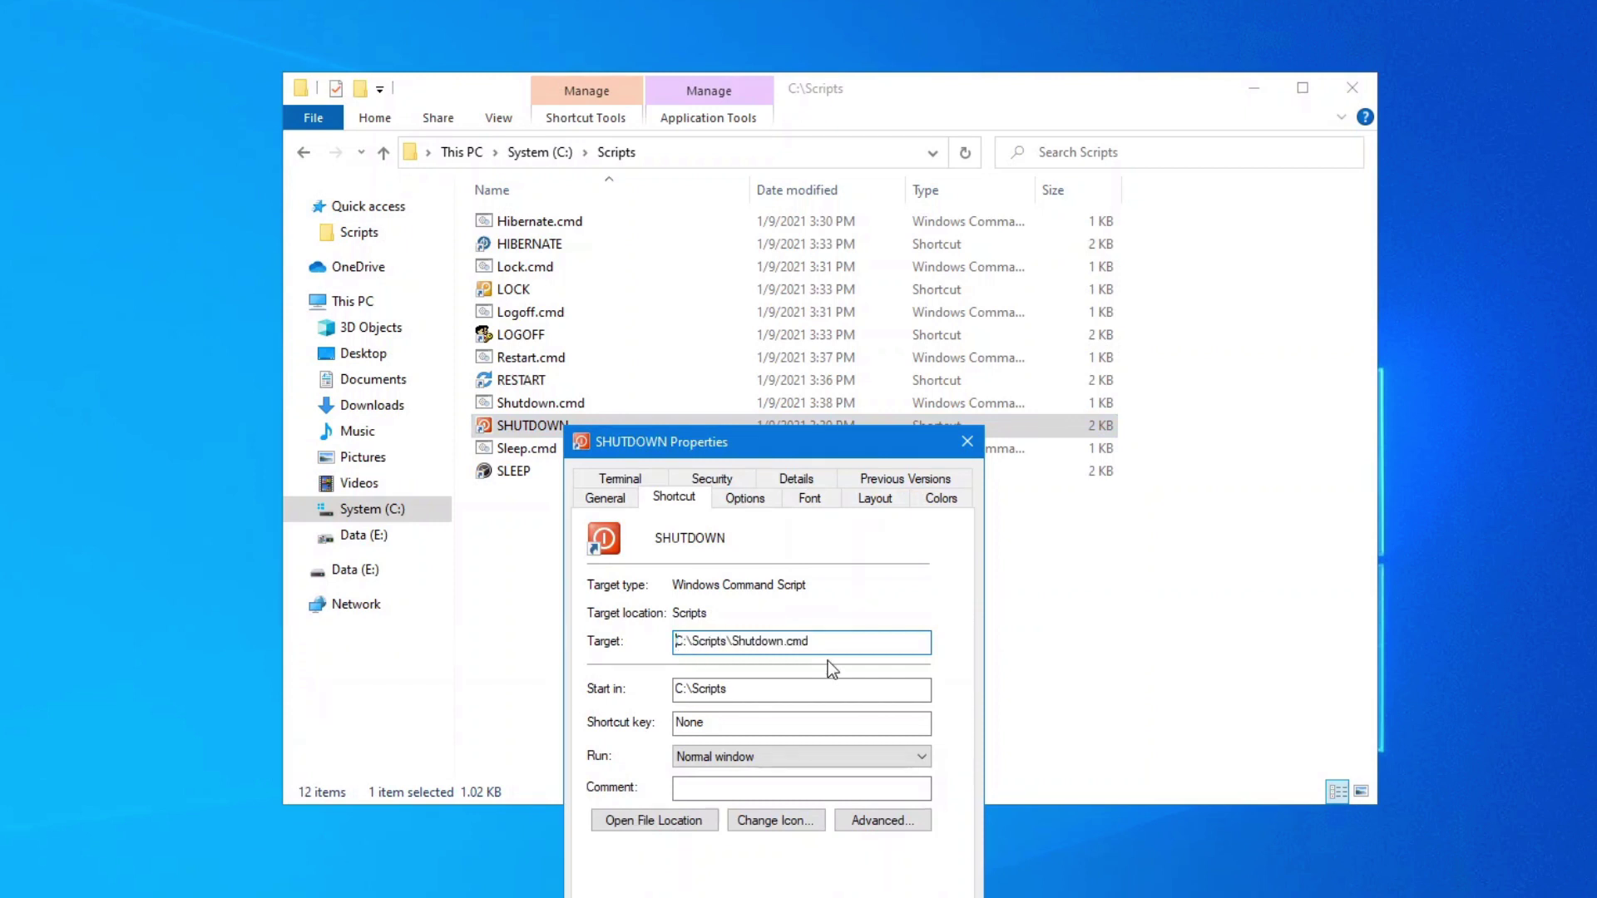
type("cmd /c  \"")
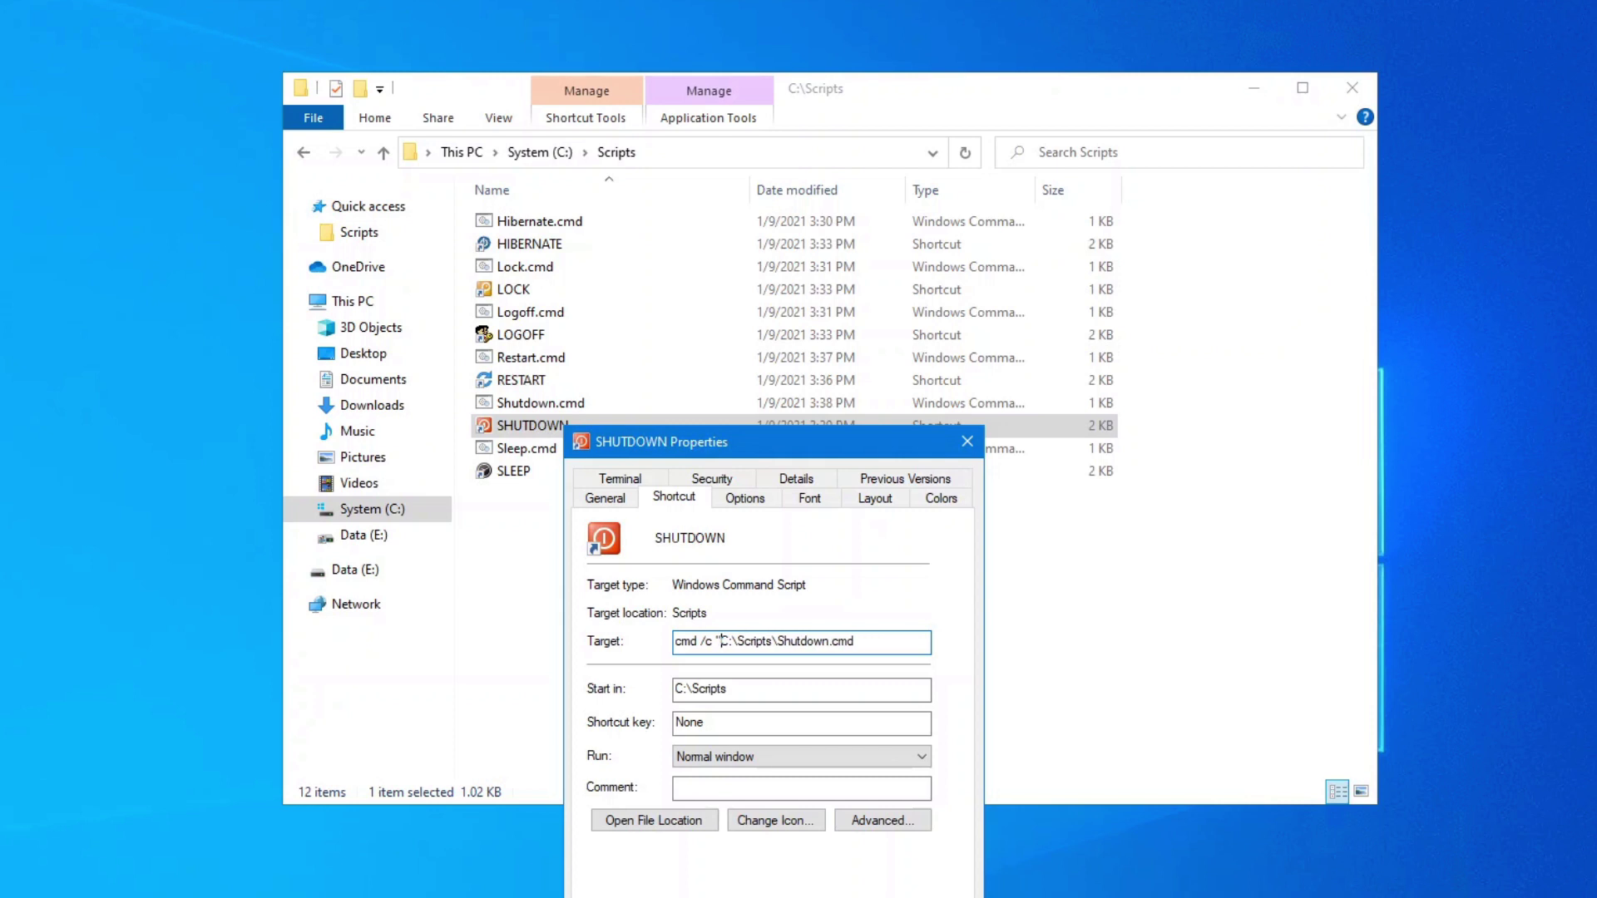
type("\"")
key("alt+a")
key("Return")
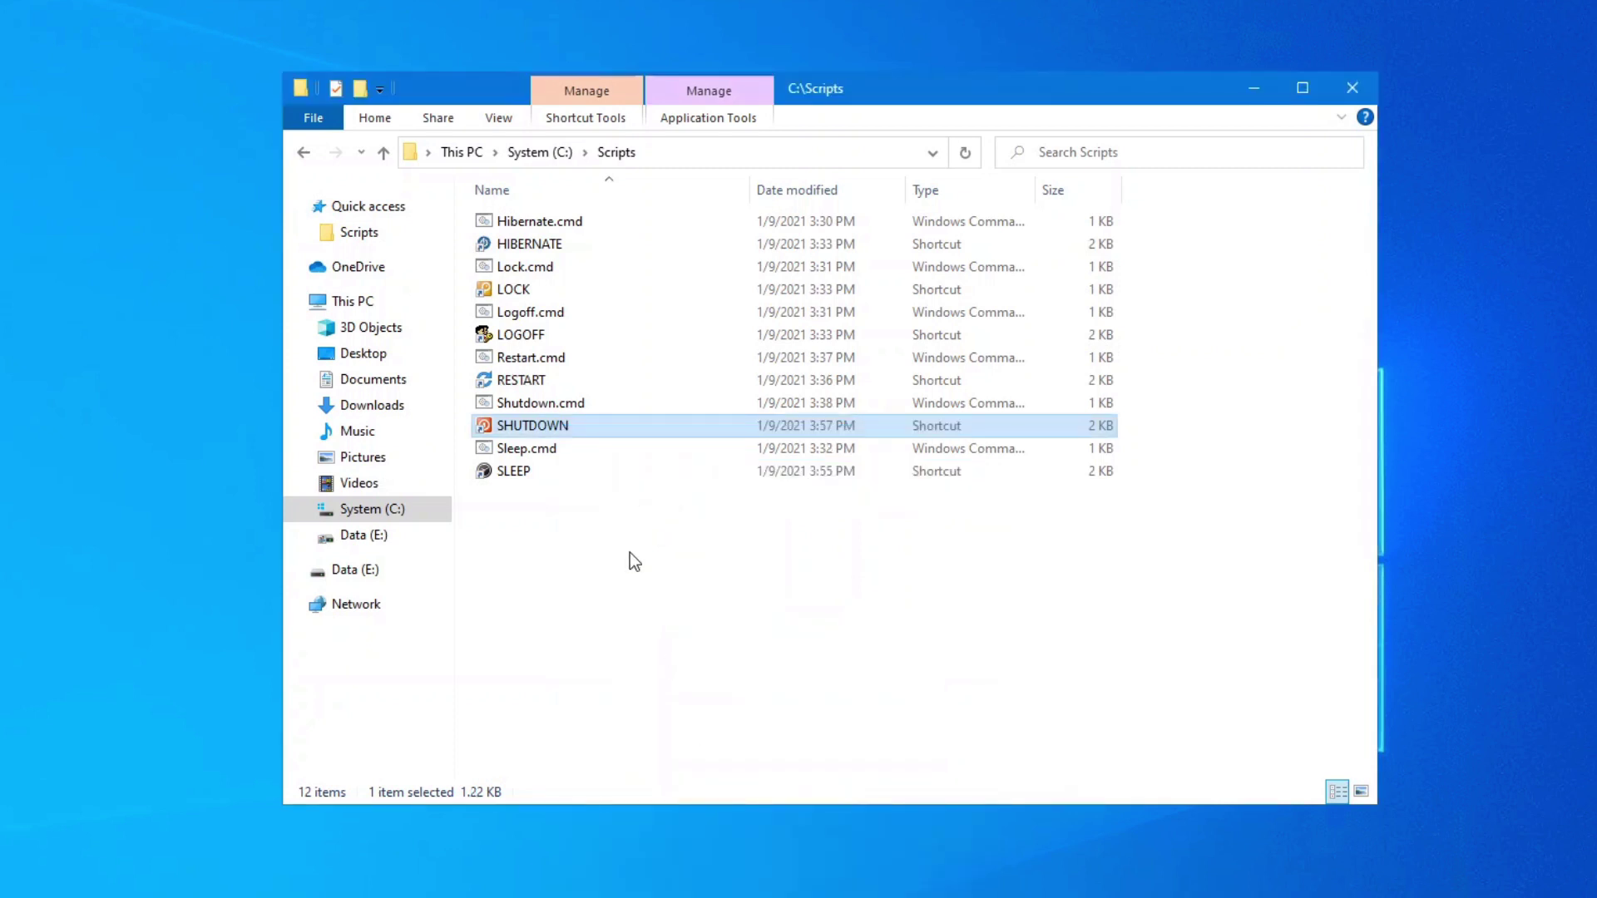
Pin the SHUTDOWN shortcut to Start and to the taskbar, then check the Start tile.
right_click(565, 424)
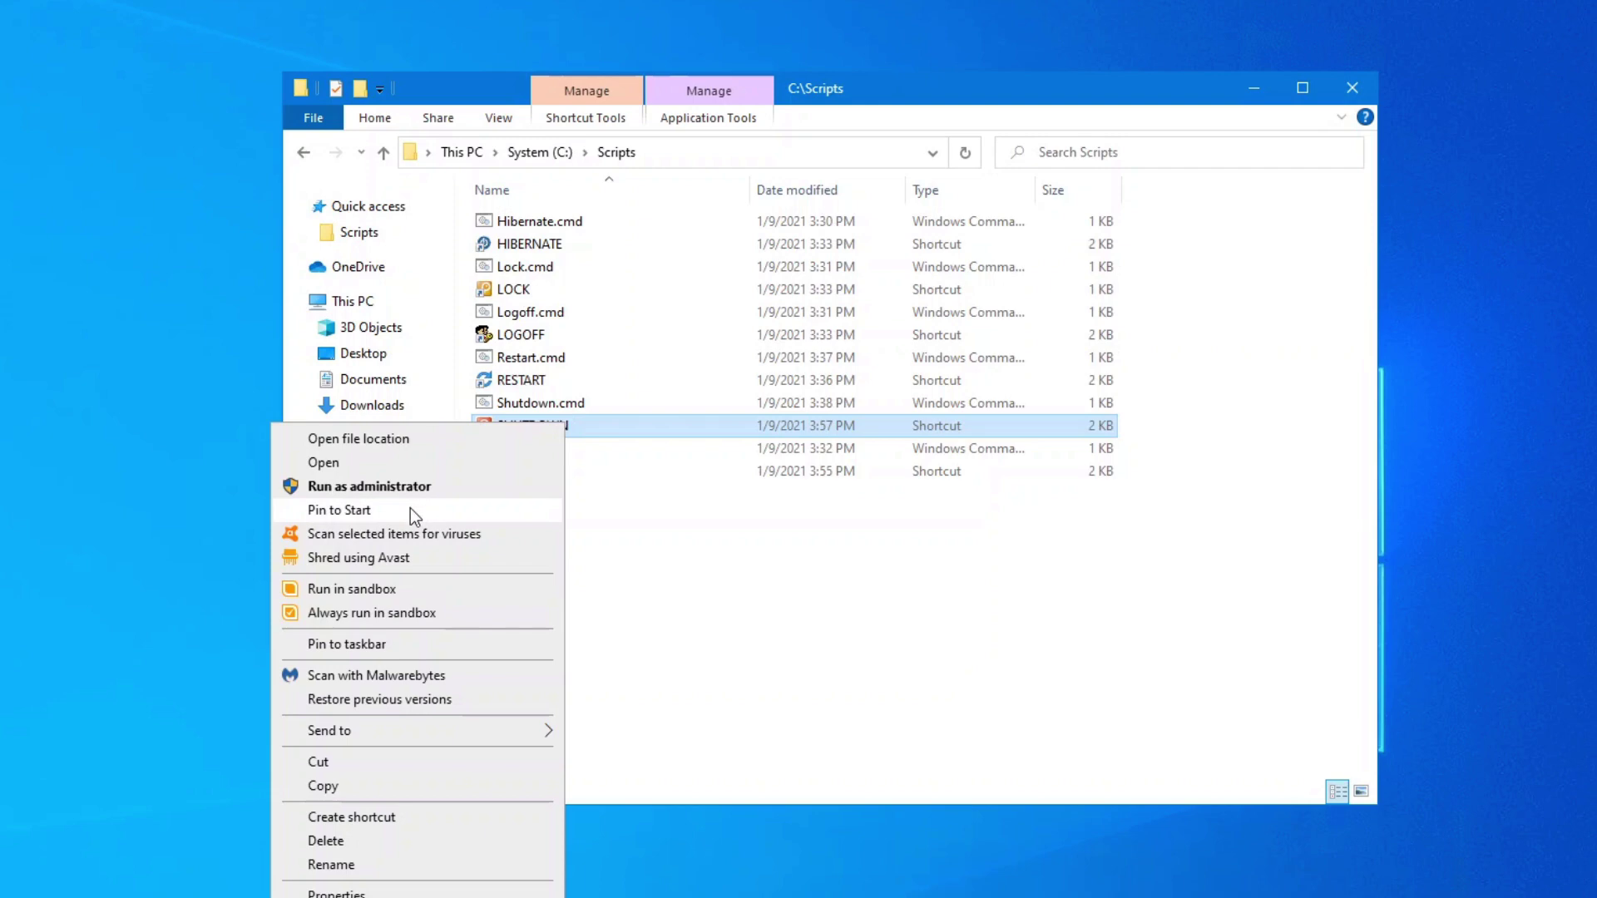
left_click(411, 509)
right_click(562, 423)
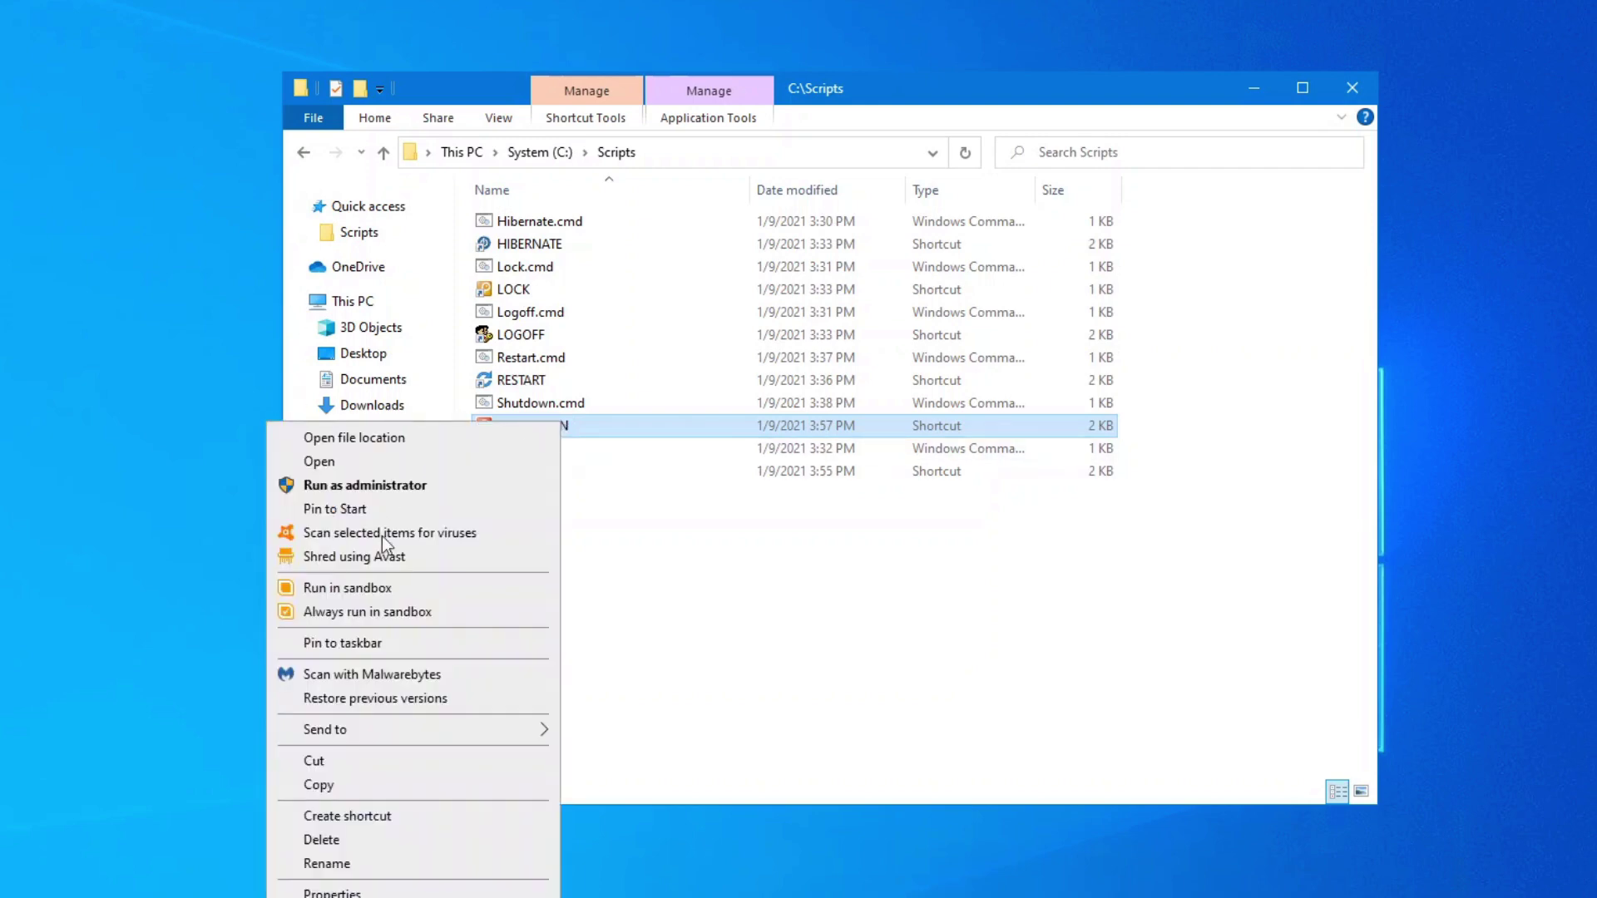
left_click(357, 643)
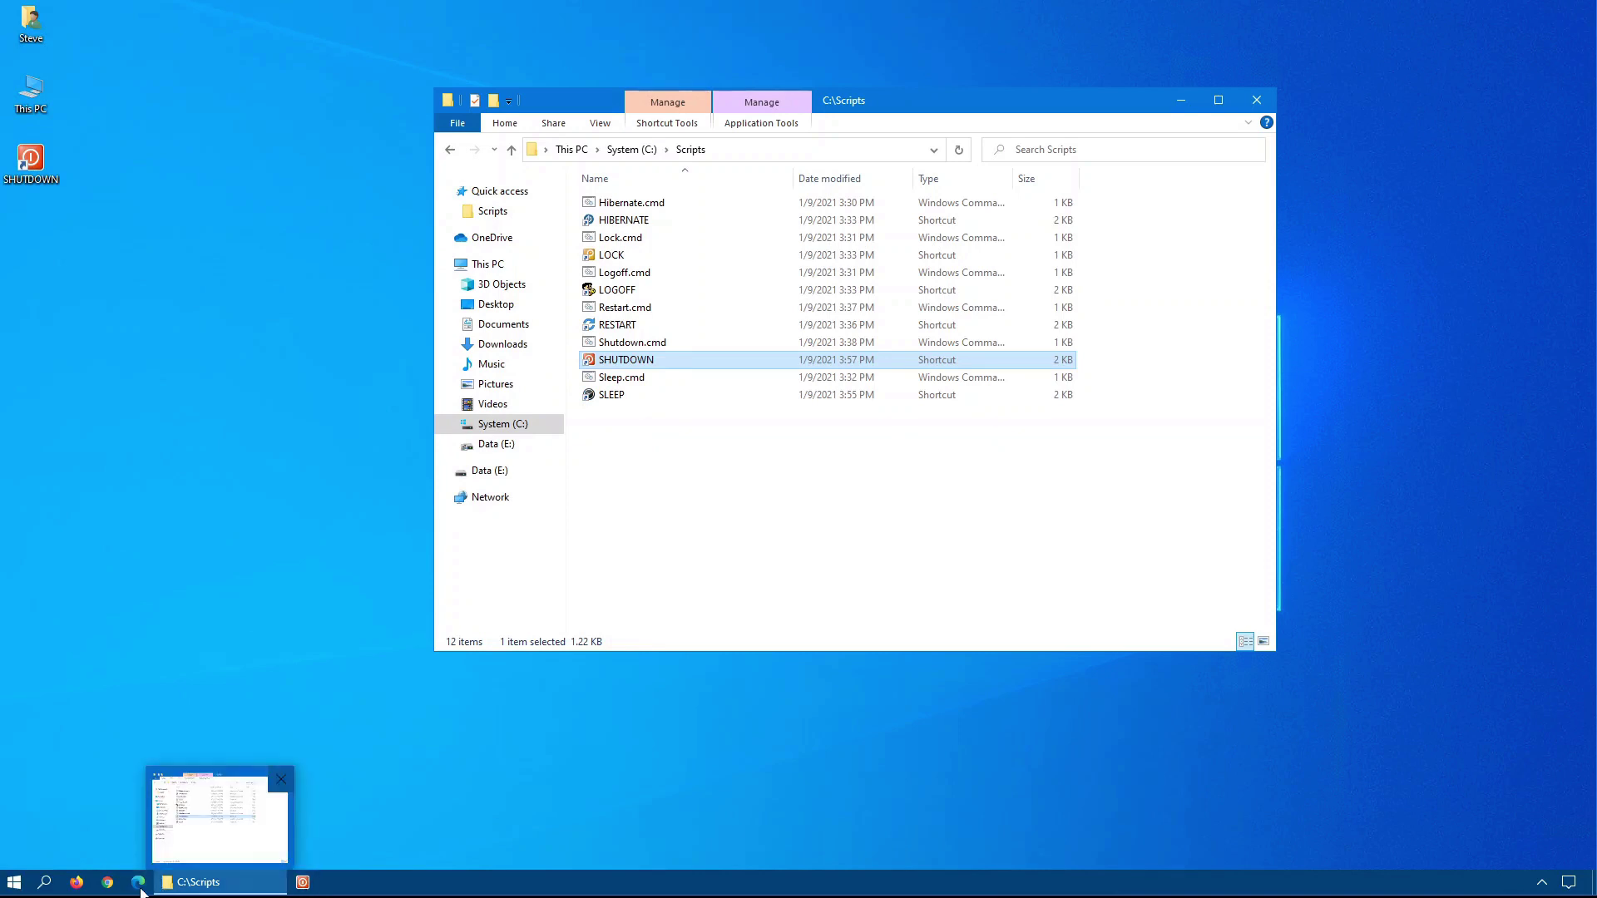
left_click(14, 882)
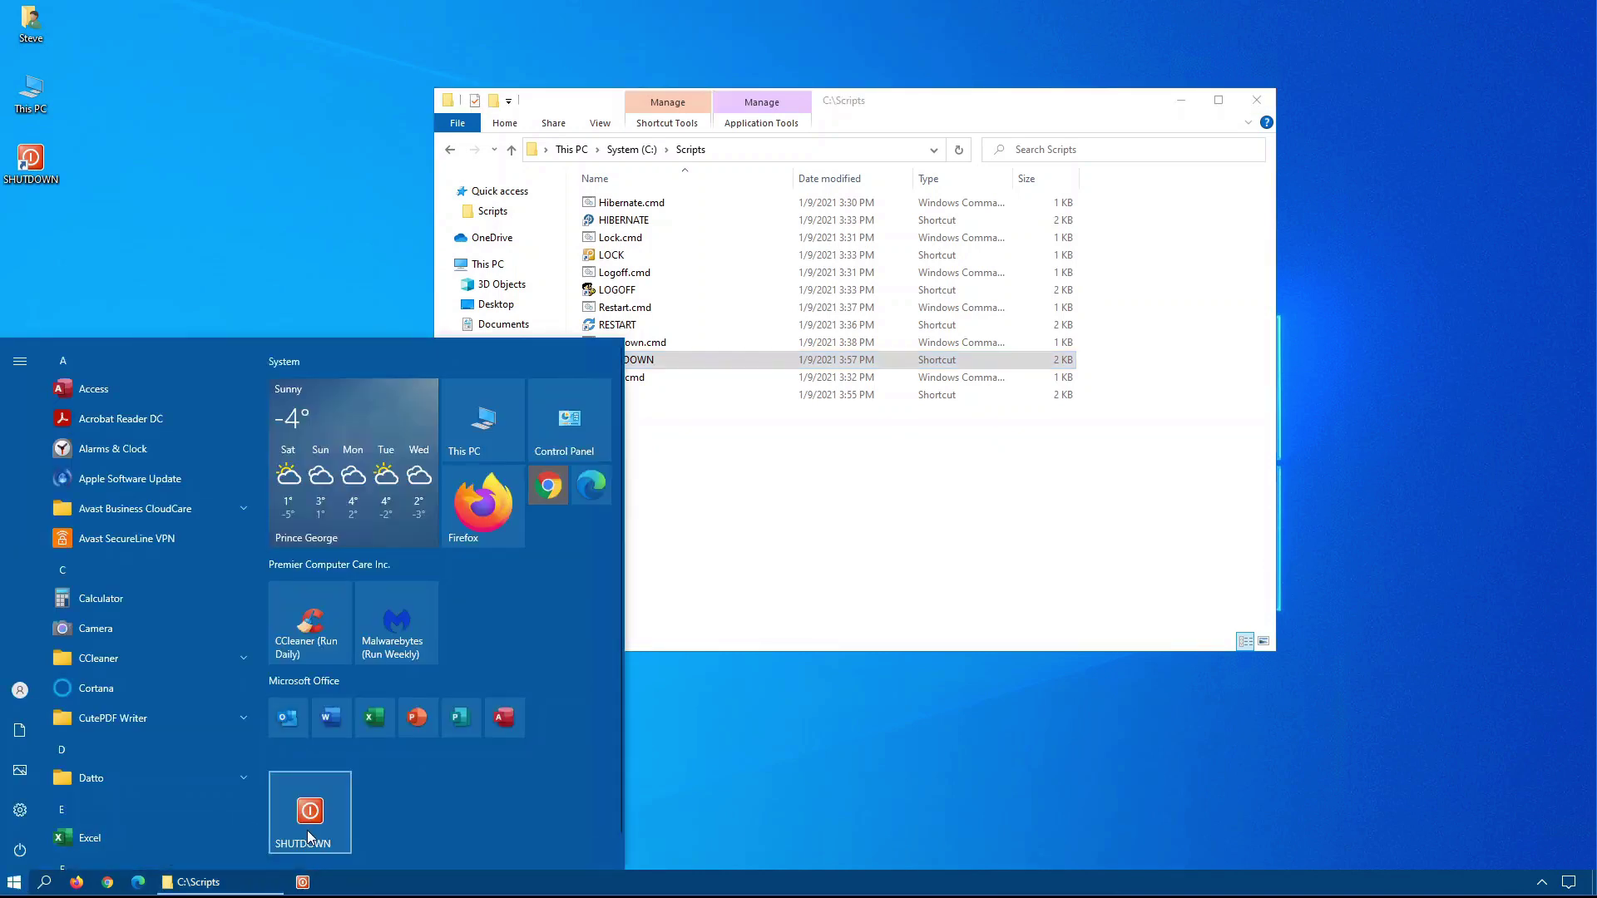
left_click(814, 549)
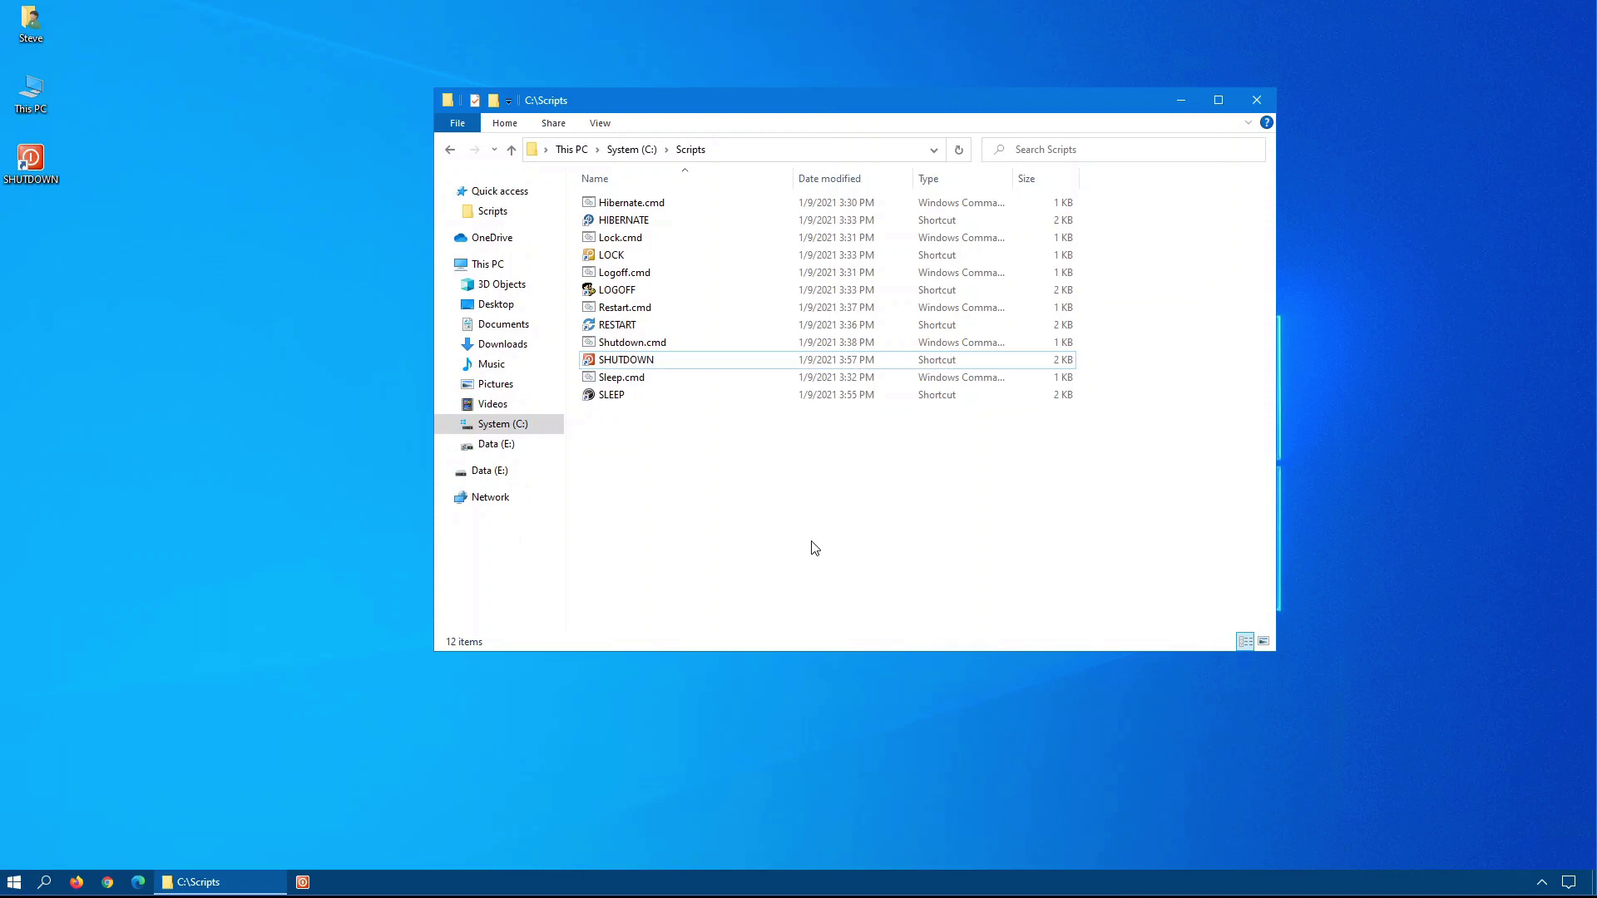
Add a new text document in C:\Scripts renamed Firmware.cmd, accepting the extension change.
right_click(740, 481)
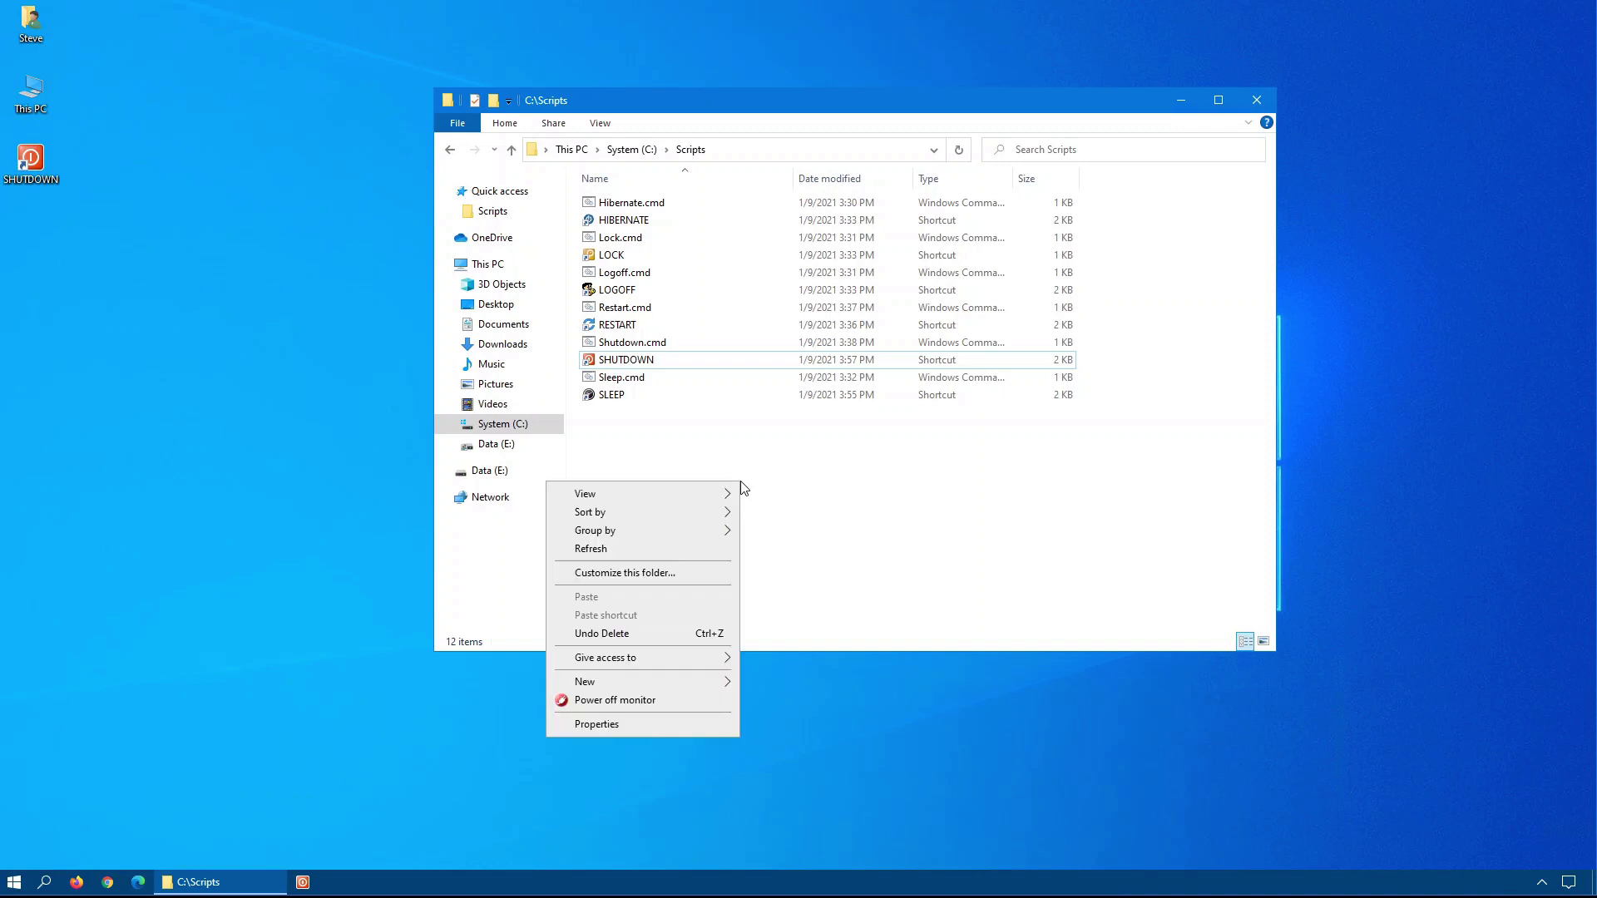
mouse_move(626, 684)
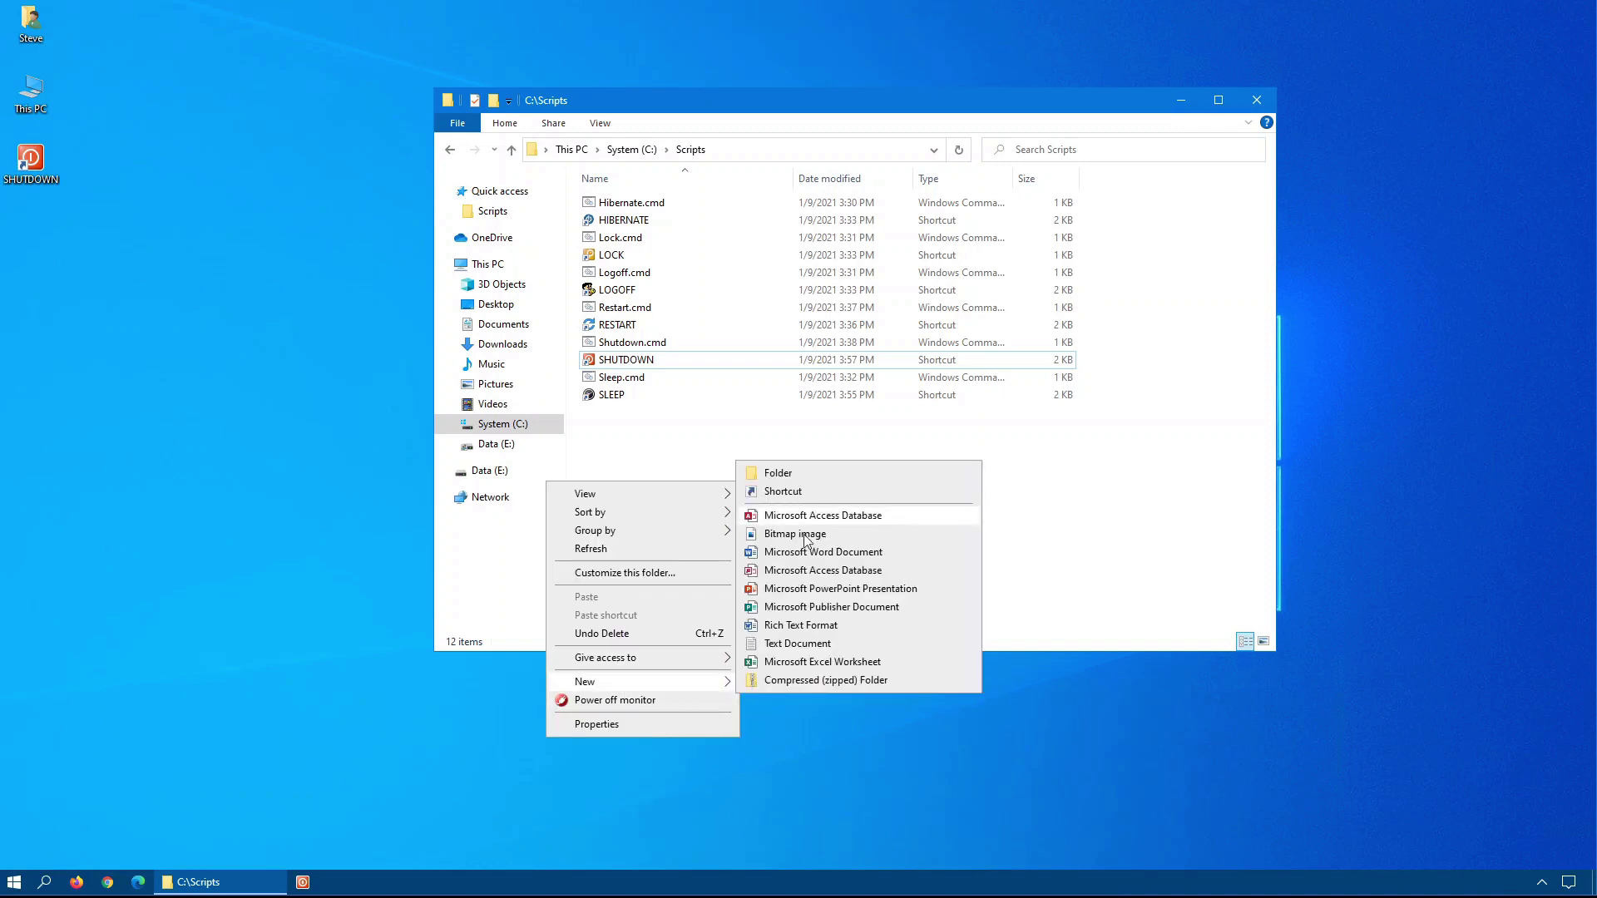
left_click(801, 644)
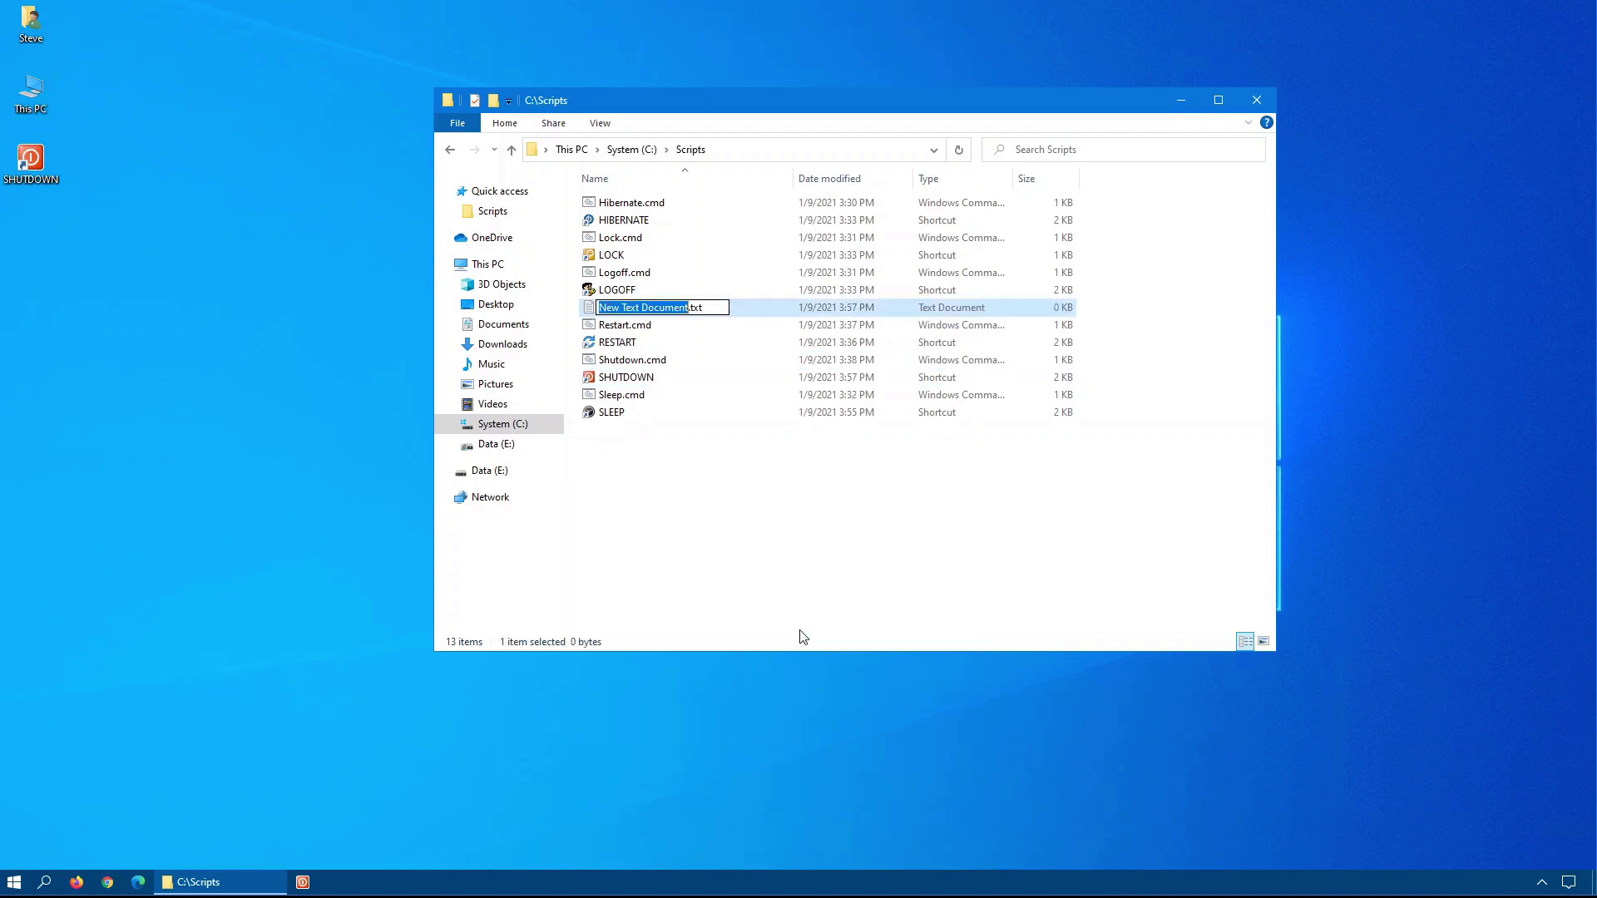
type("Firmware")
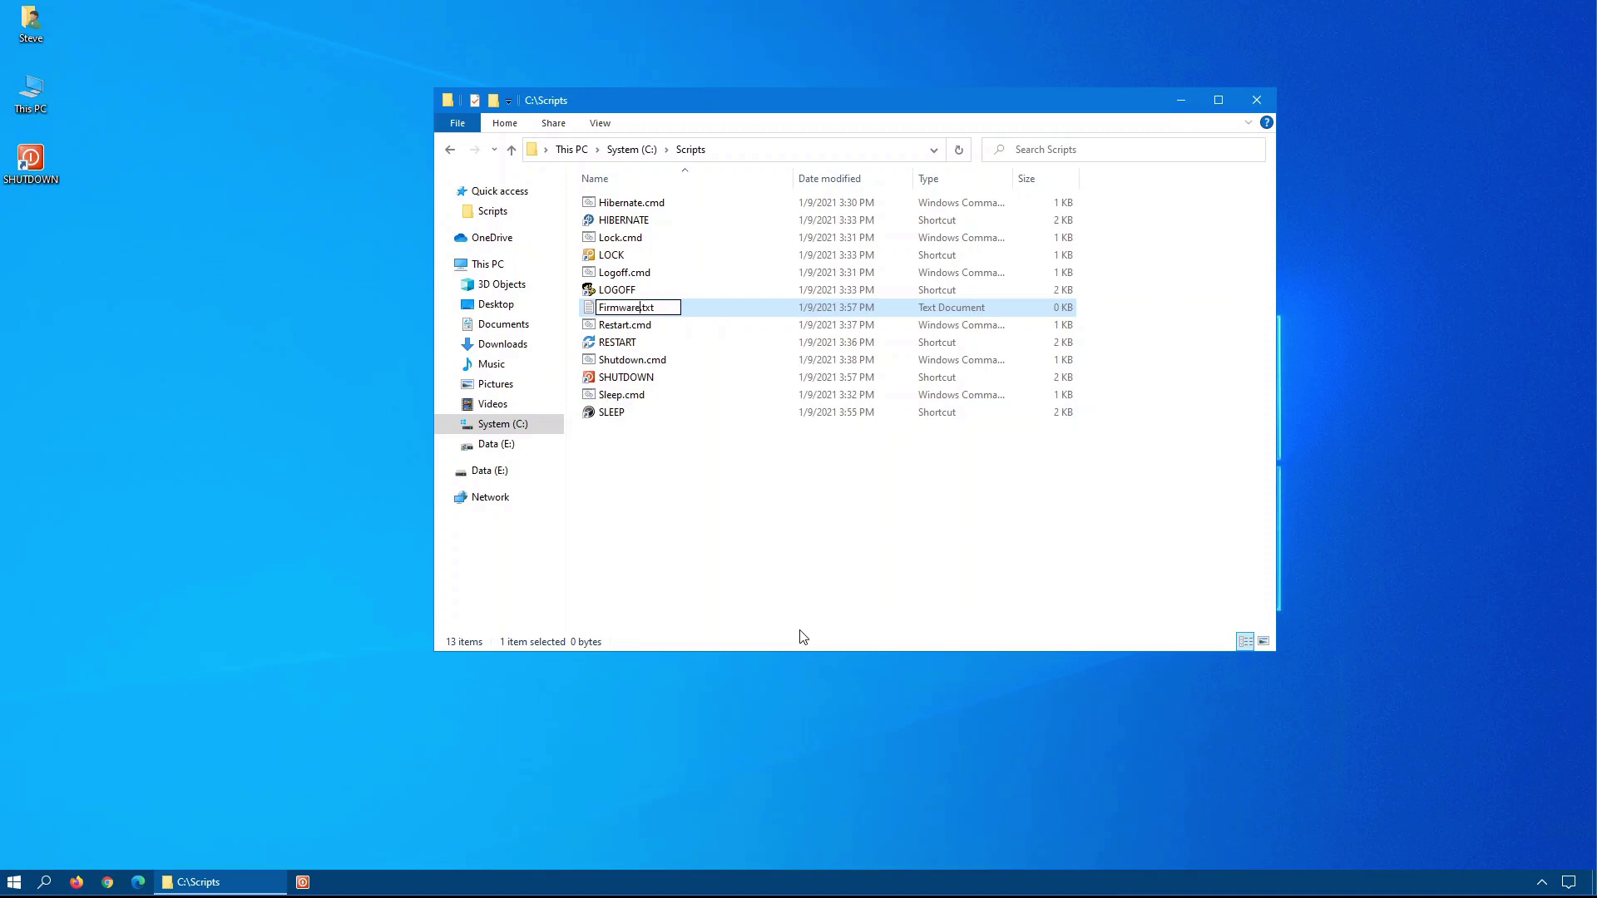
key("Delete")
key("Delete")
key("Delete")
type("cmd")
key("Return")
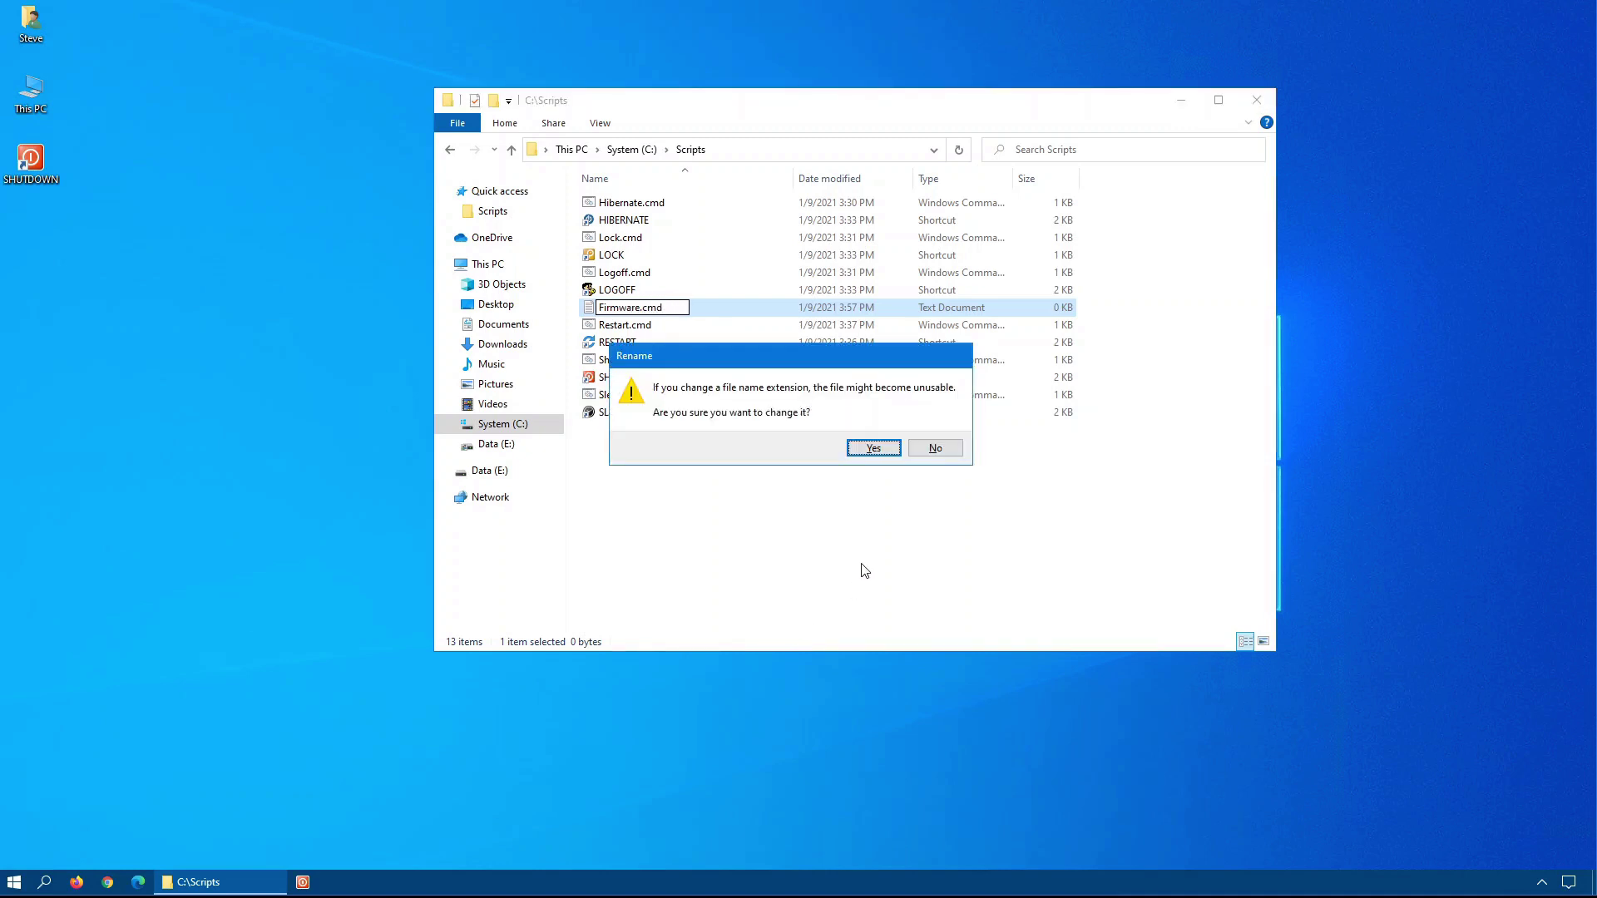
left_click(851, 451)
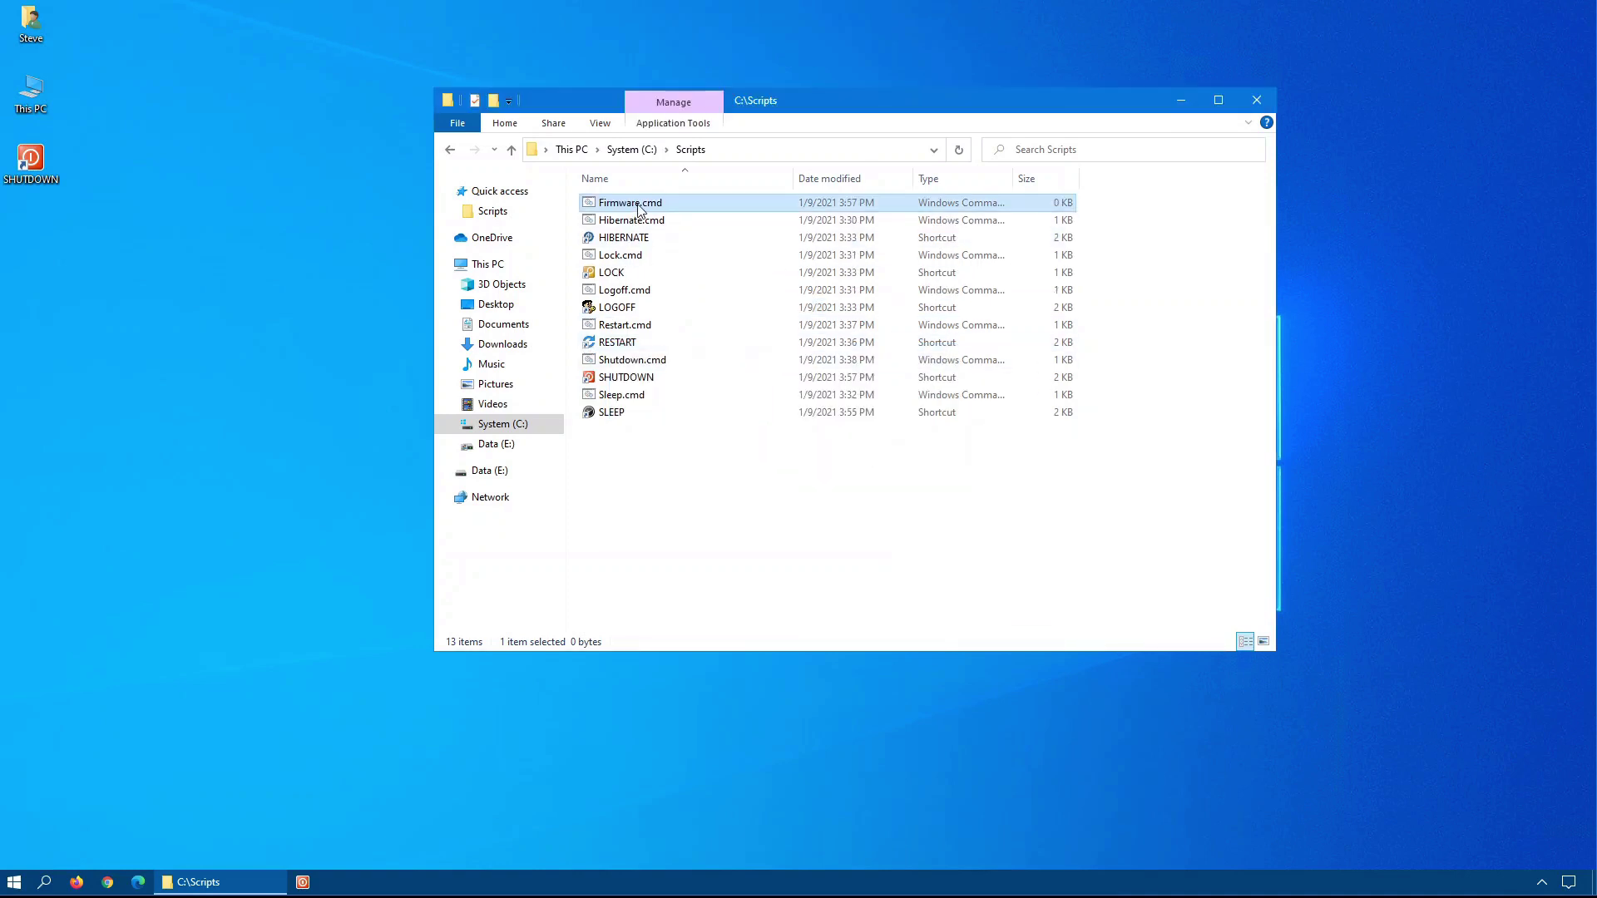
right_click(645, 205)
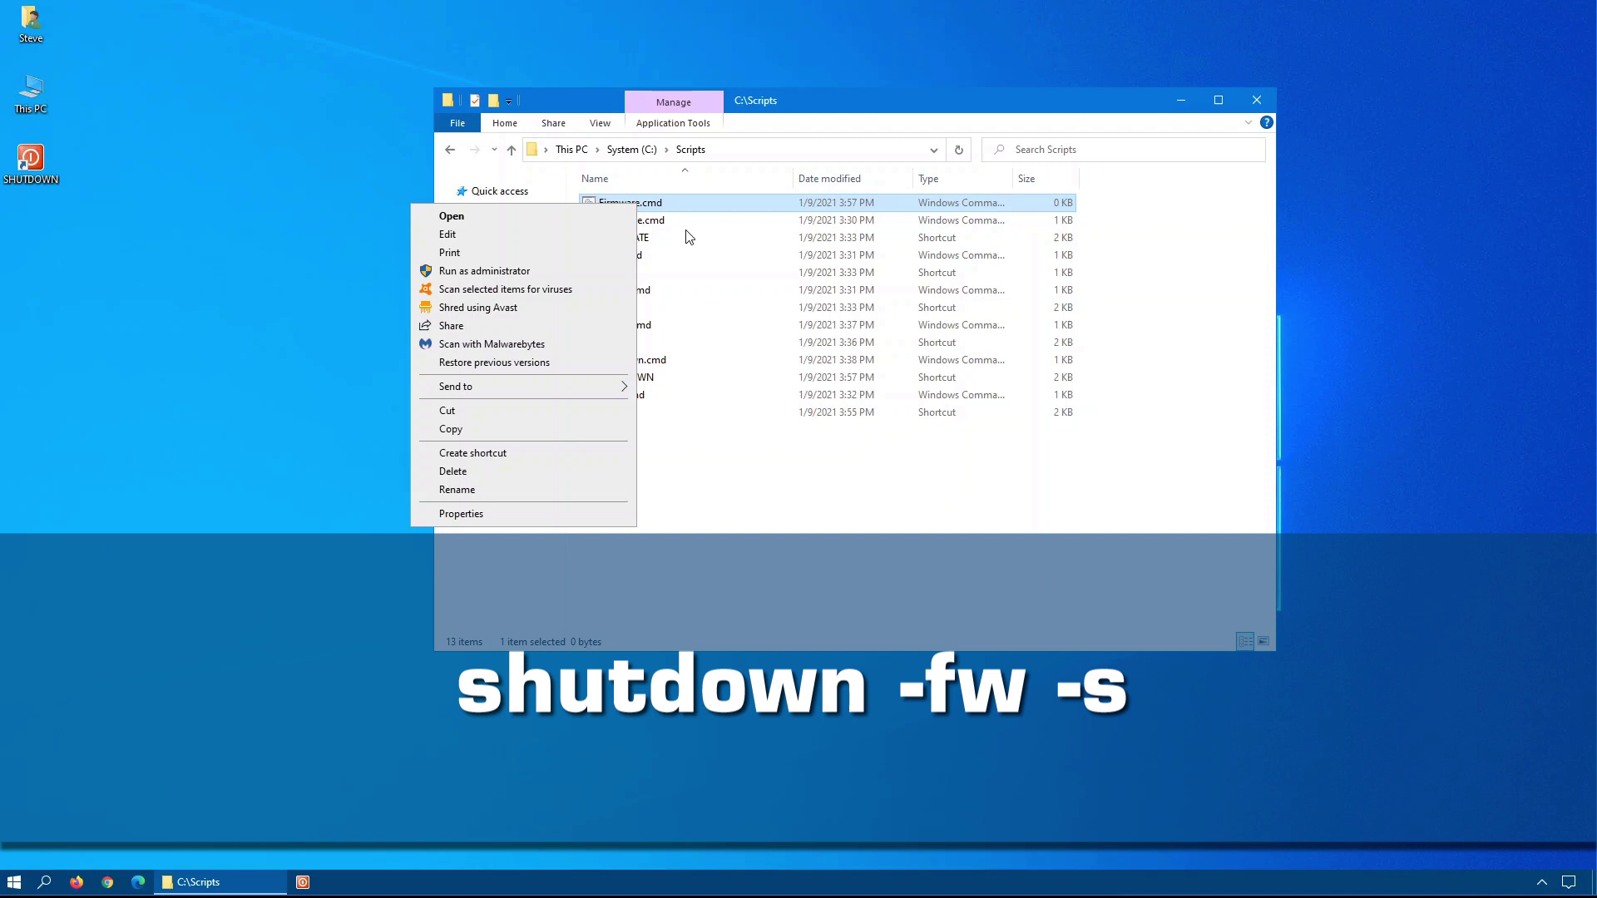
Write 'shutdown -fw -s' into Firmware.cmd in Notepad and save it on closing.
left_click(449, 235)
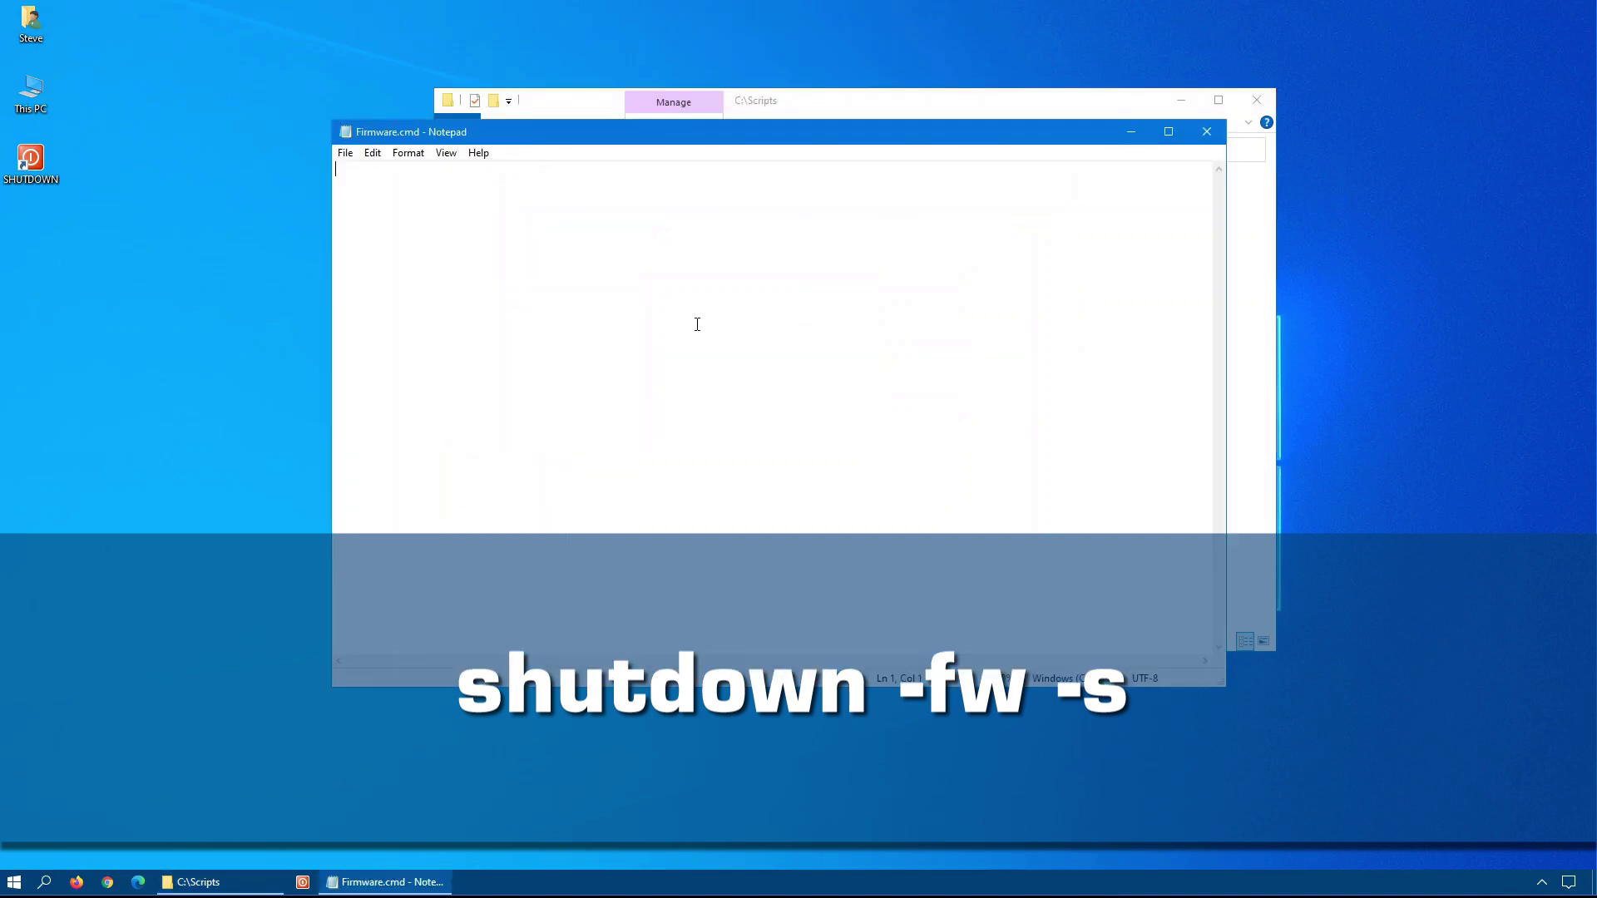
type("shutdown -fw")
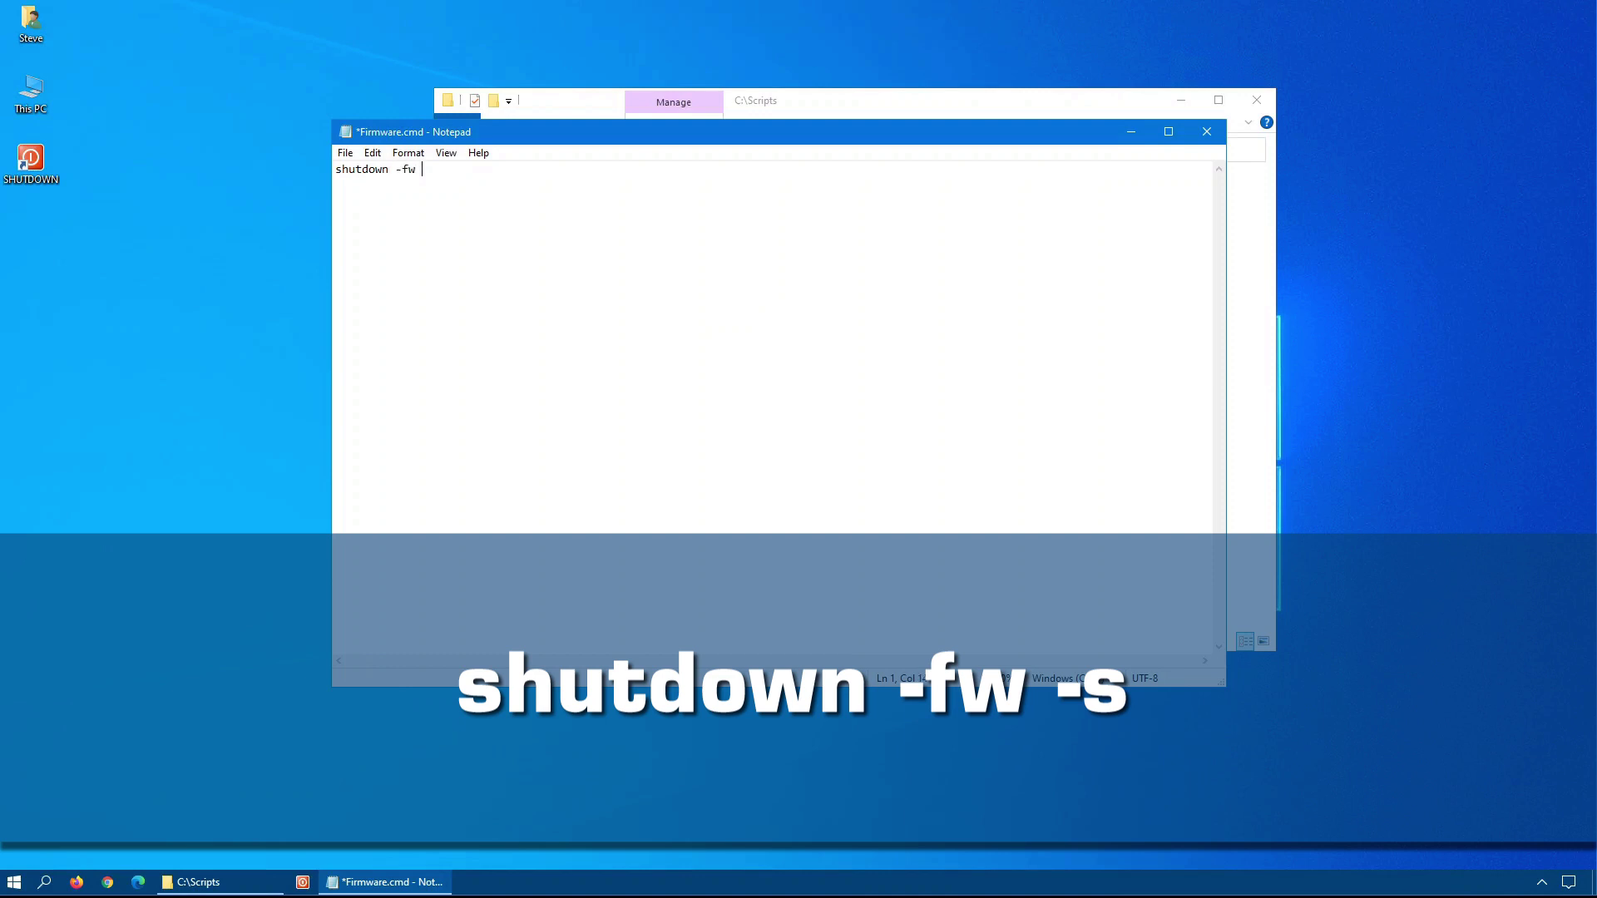
type(" -s")
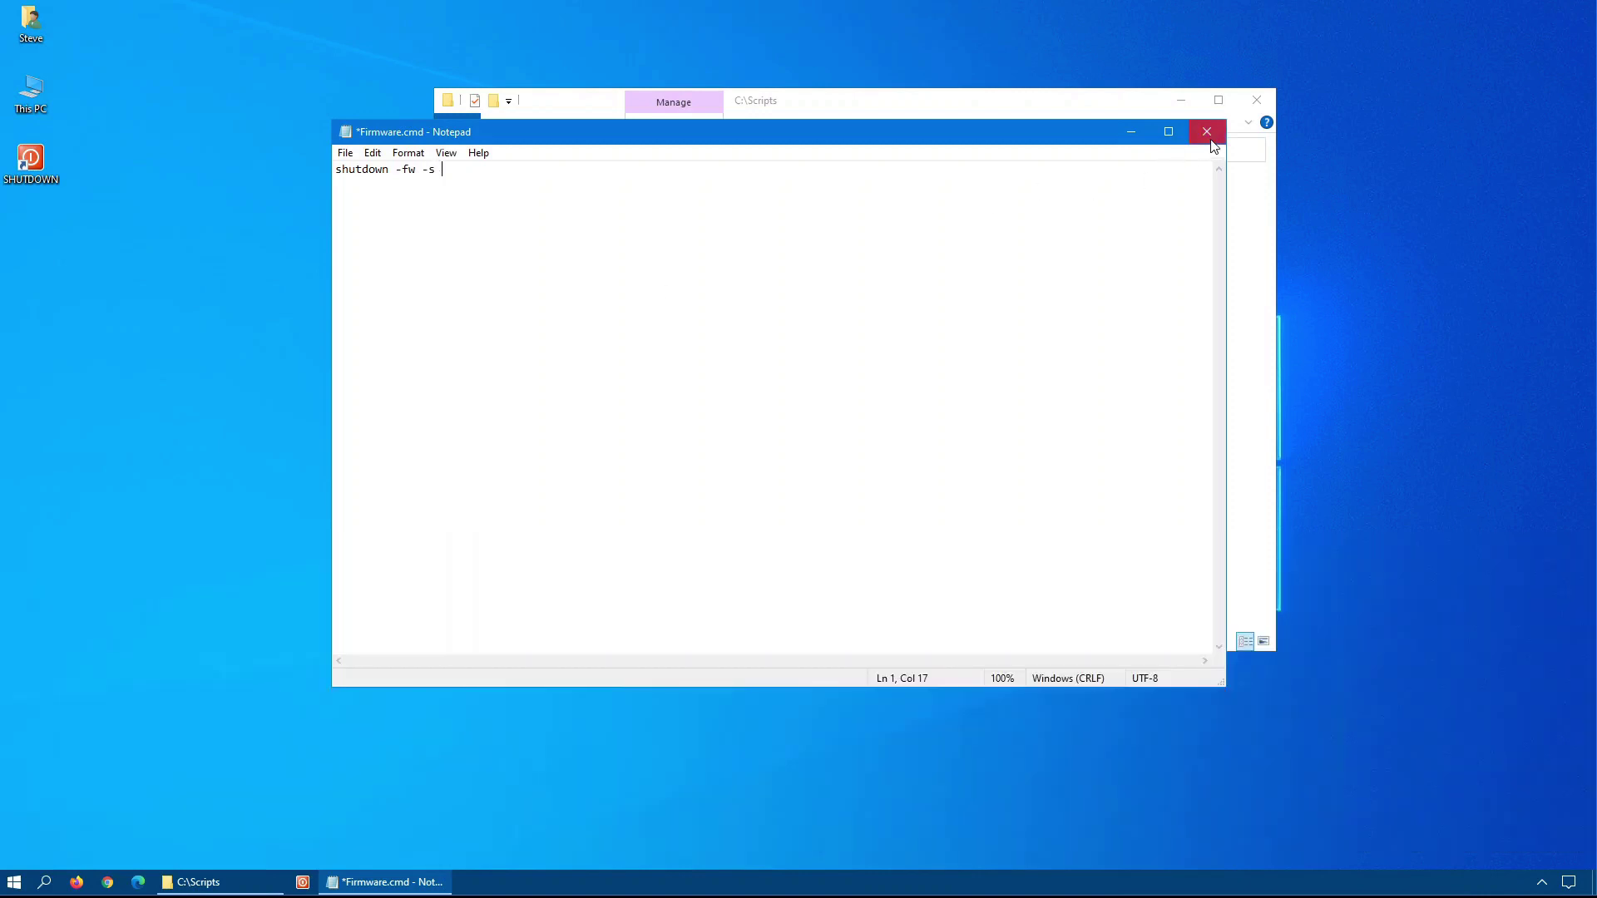
left_click(1207, 131)
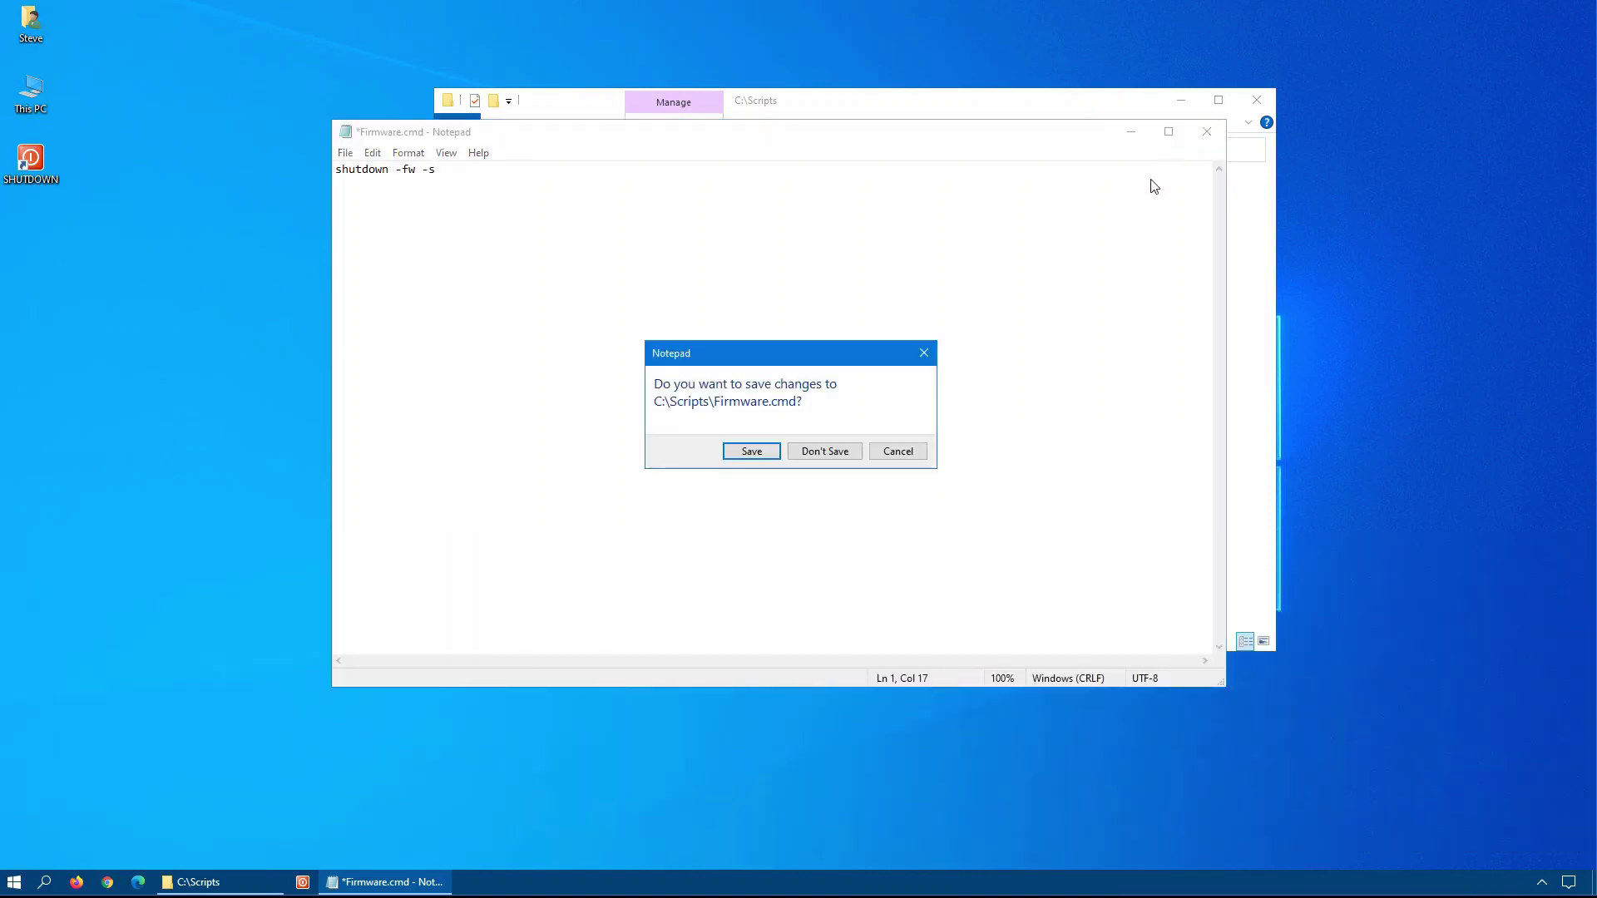
left_click(743, 445)
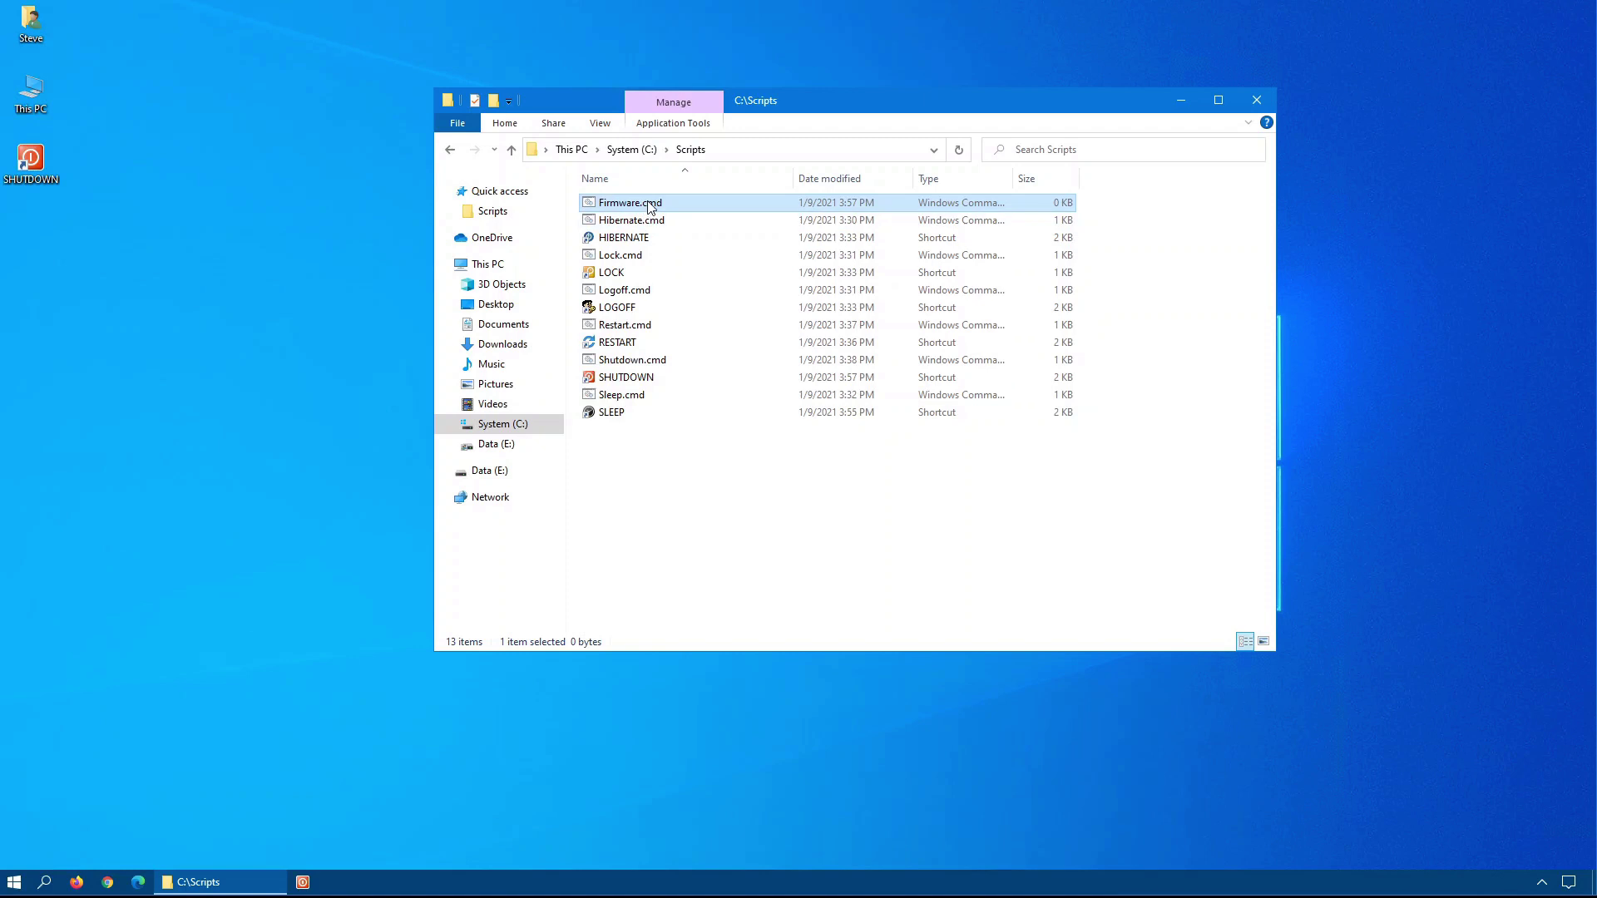